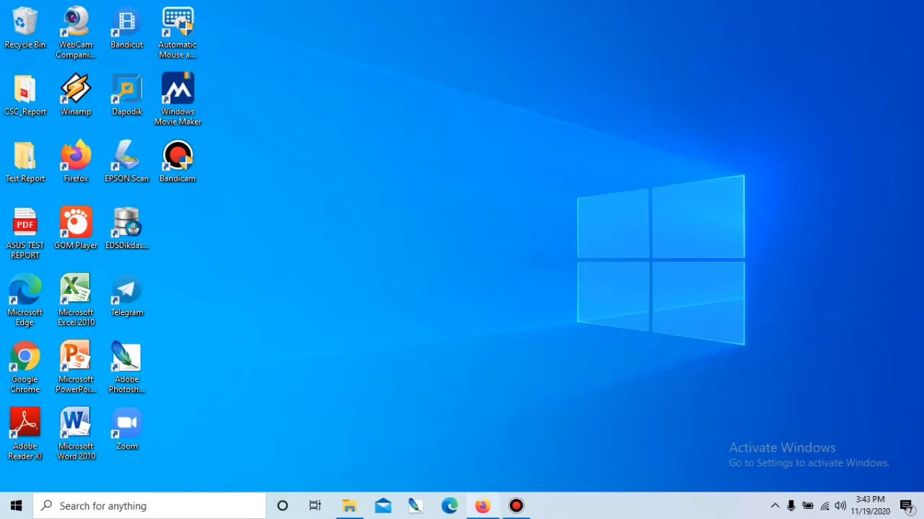
Close the Firefox window together with both of its open tabs.
{"action": "mouse_move", "coordinate": [481, 505]}
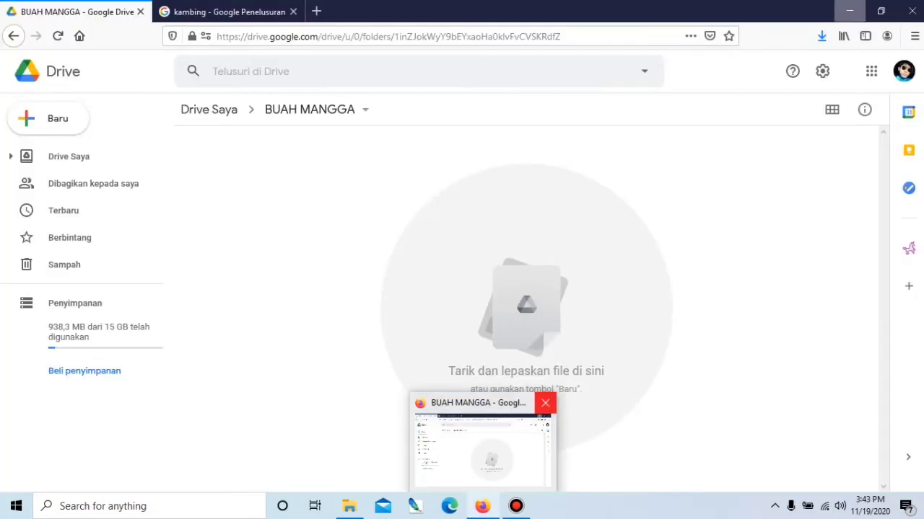
{"action": "left_click", "coordinate": [545, 402]}
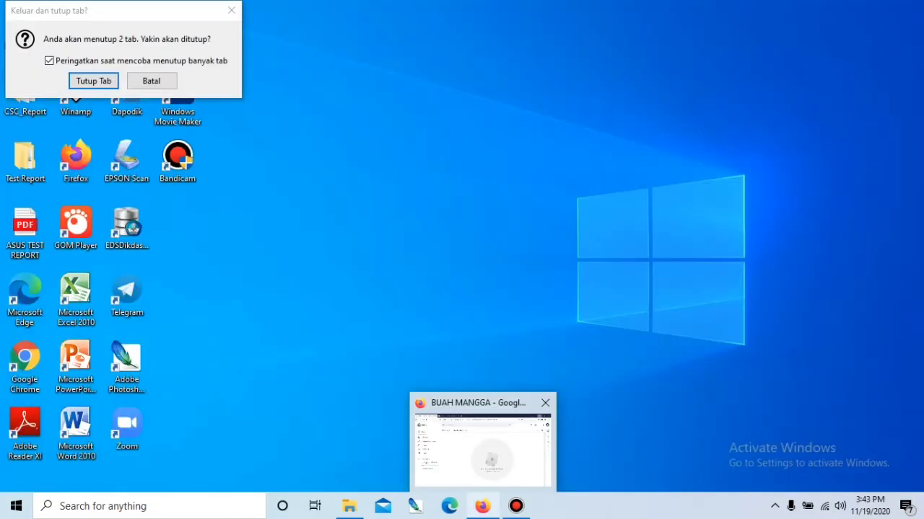
{"action": "key", "text": "Escape"}
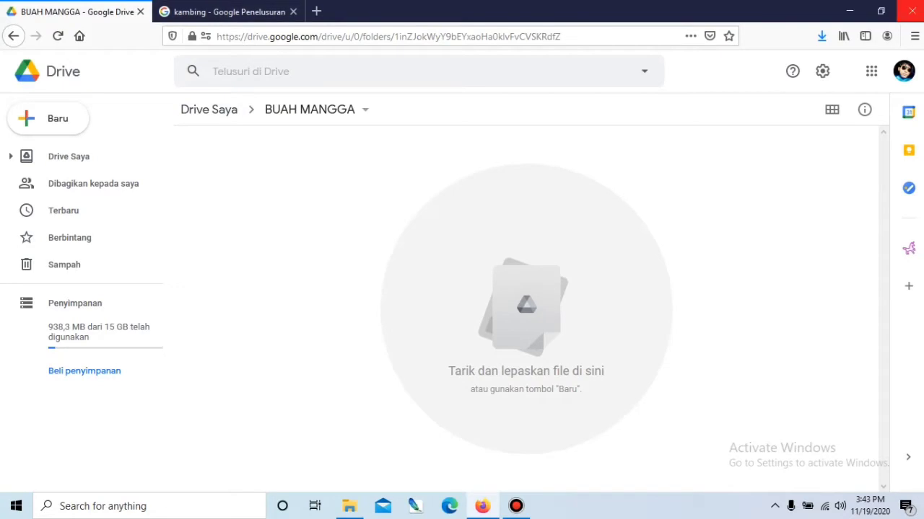
{"action": "left_click", "coordinate": [911, 11]}
{"action": "key", "text": "Return"}
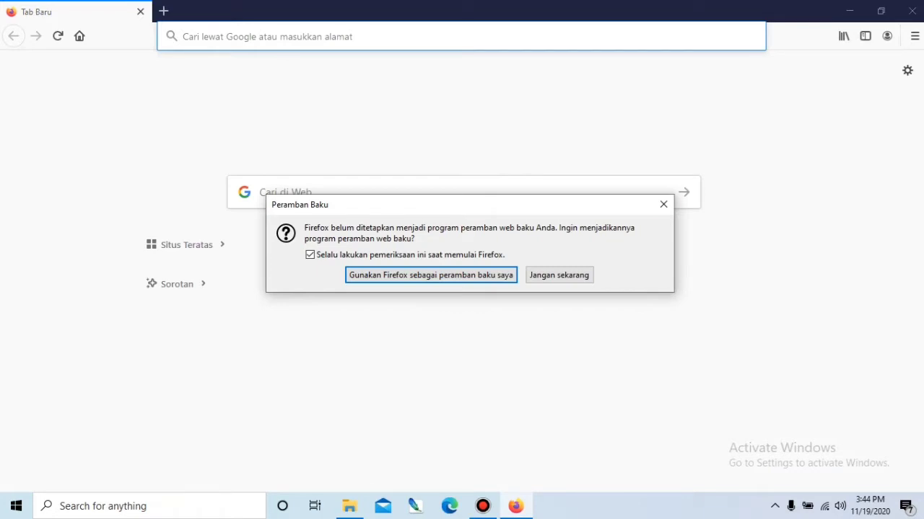
Dismiss the default-browser prompt in the new Firefox window and go to drive.google.com.
{"action": "left_click", "coordinate": [663, 205]}
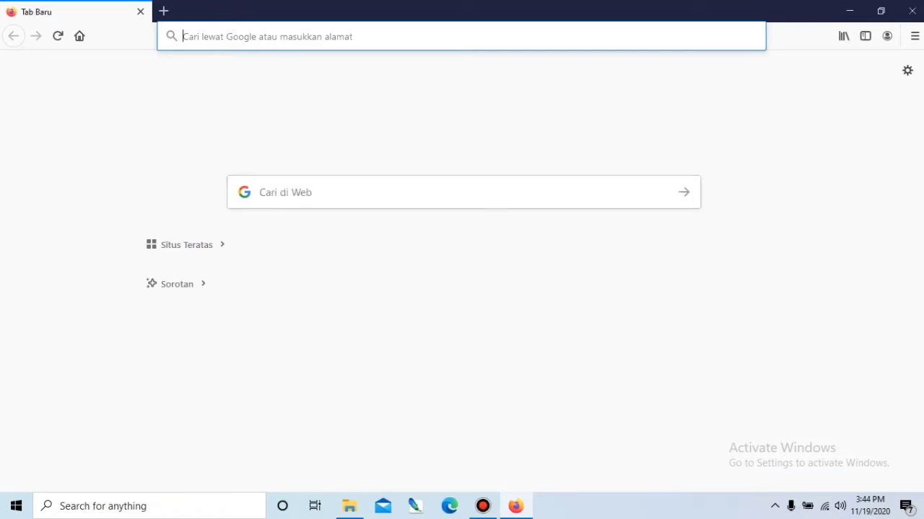
{"action": "left_click", "coordinate": [461, 36]}
{"action": "left_click", "coordinate": [461, 324]}
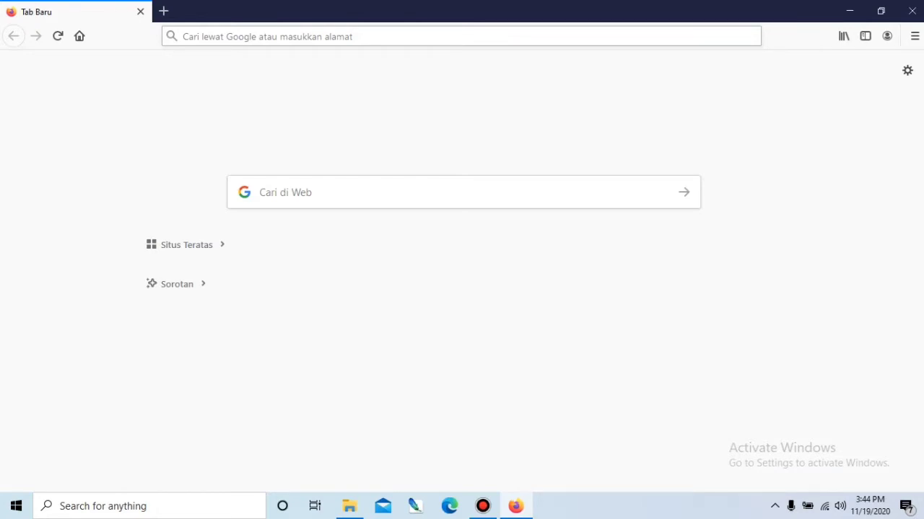
{"action": "left_click", "coordinate": [350, 35]}
{"action": "type", "text": "drive.google.com/"}
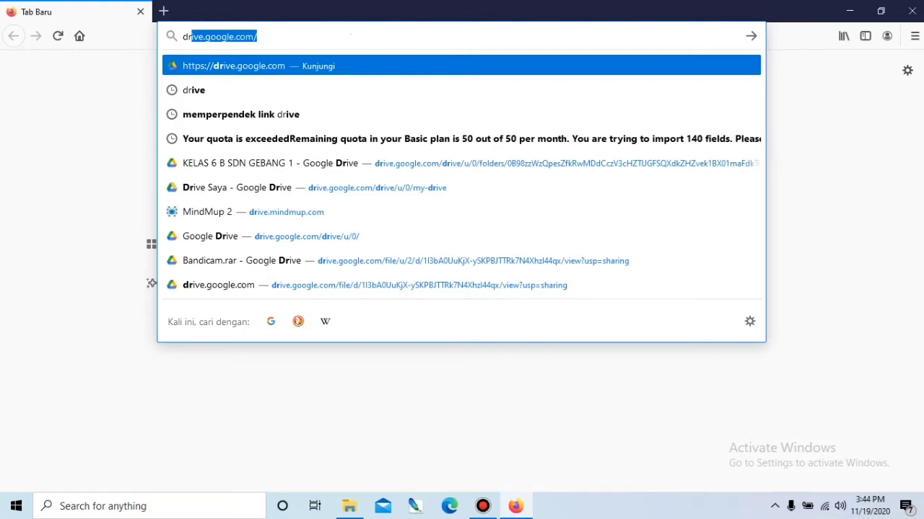
{"action": "key", "text": "Return"}
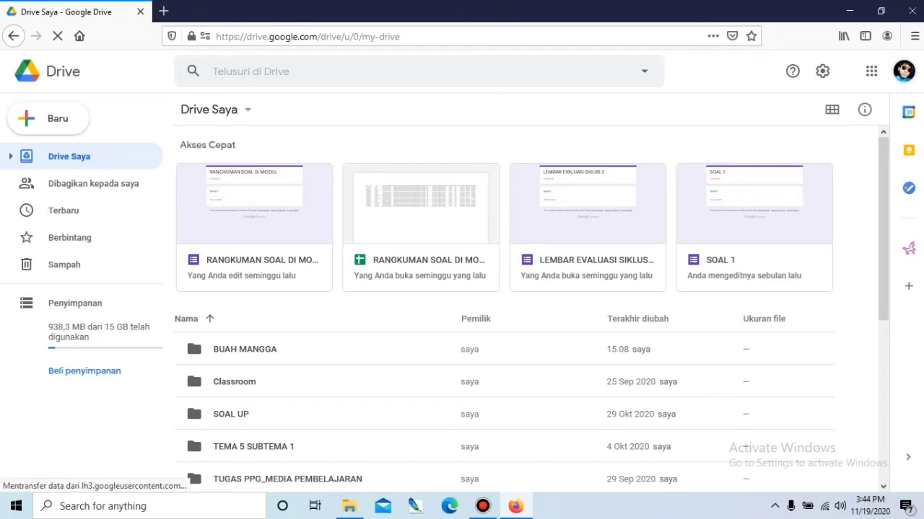
Sign out of all Google accounts from the Drive account options.
{"action": "left_click", "coordinate": [903, 71]}
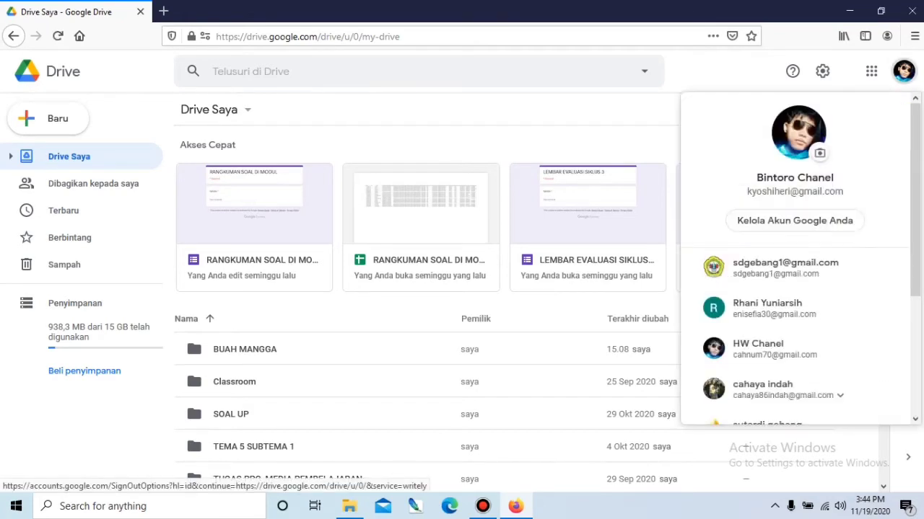
{"action": "scroll", "coordinate": [794, 166], "scroll_direction": "down", "scroll_amount": 3}
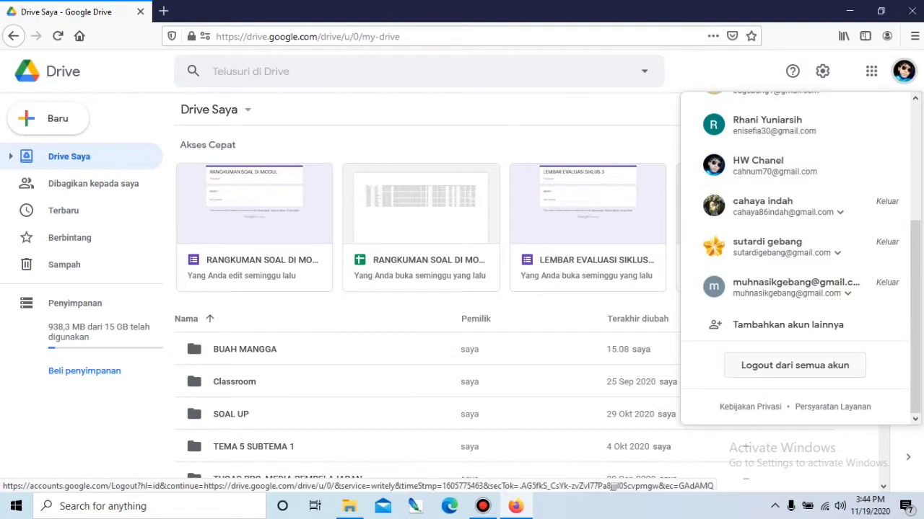
{"action": "left_click", "coordinate": [794, 365]}
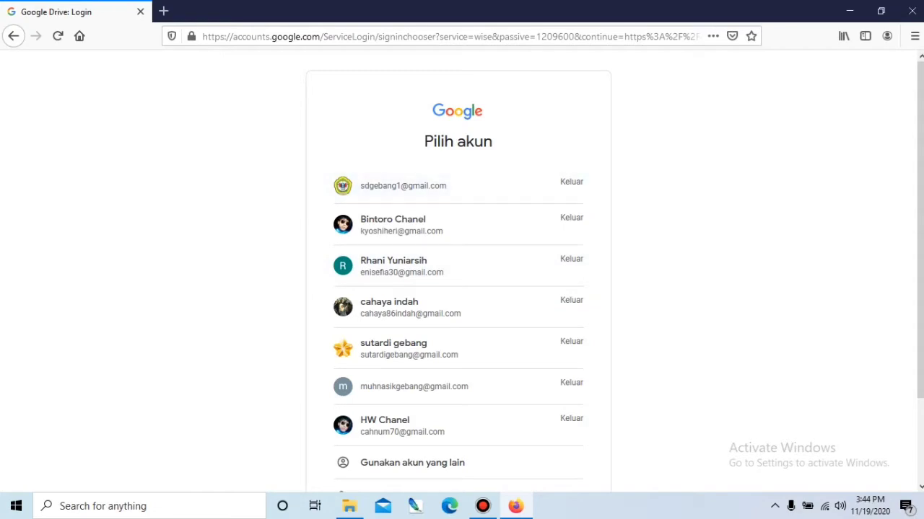
Go to google.com and search for "drive".
{"action": "key", "text": "ctrl+l"}
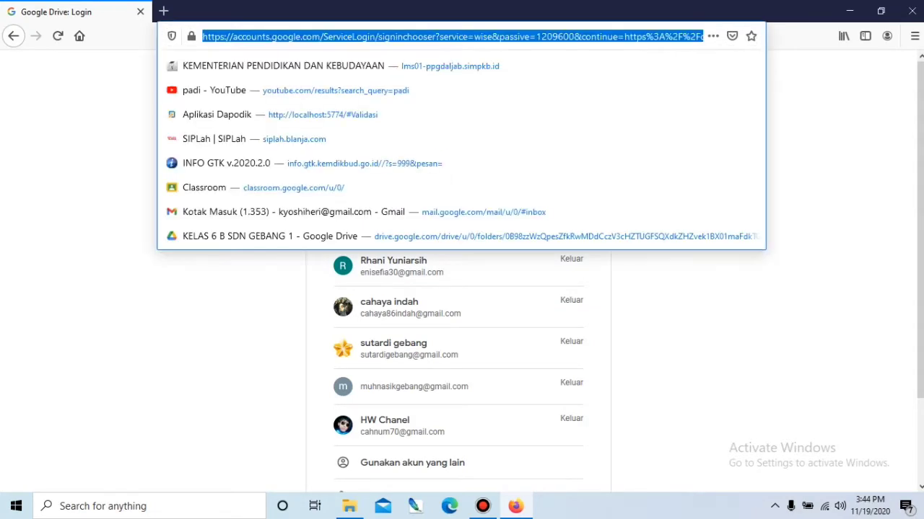
{"action": "type", "text": "google.com"}
{"action": "key", "text": "Return"}
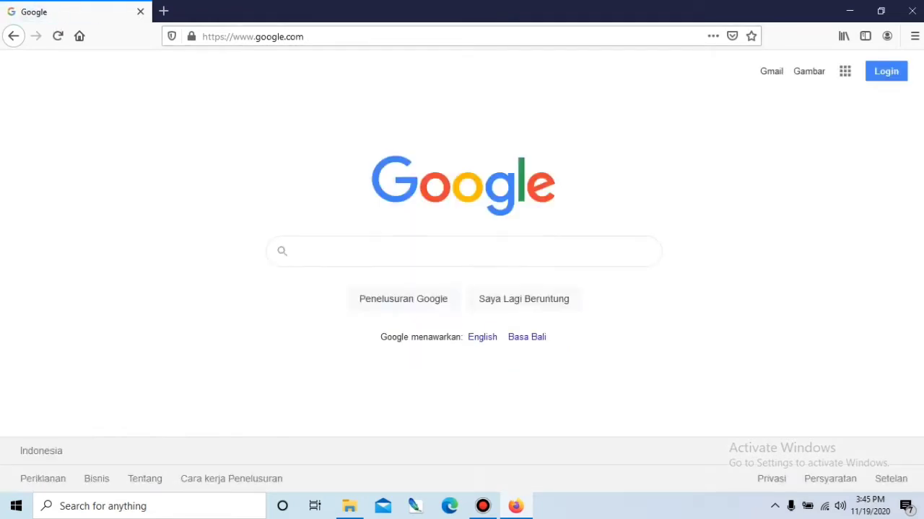
{"action": "type", "text": "d"}
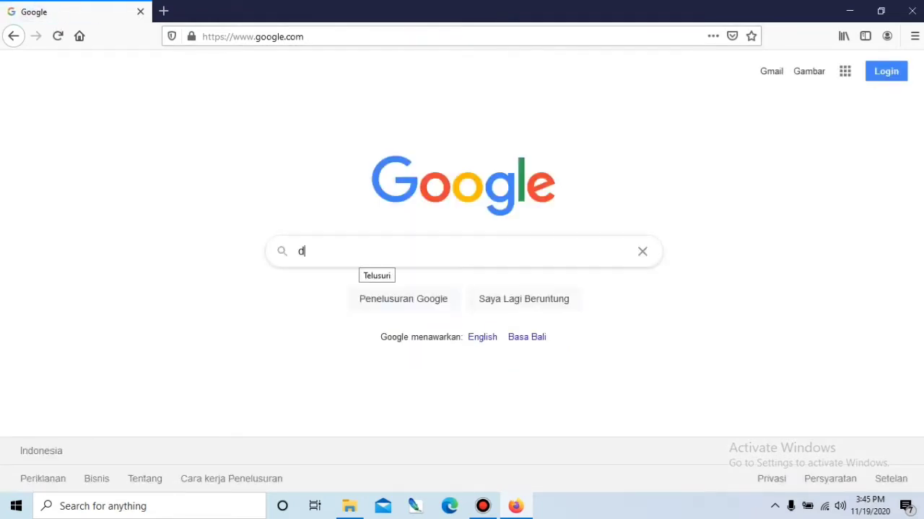
{"action": "type", "text": "rive"}
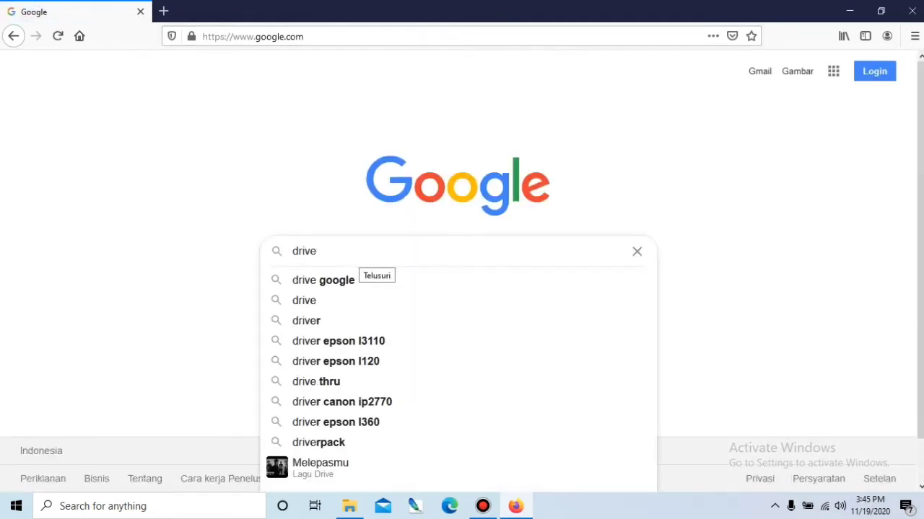
{"action": "key", "text": "Return"}
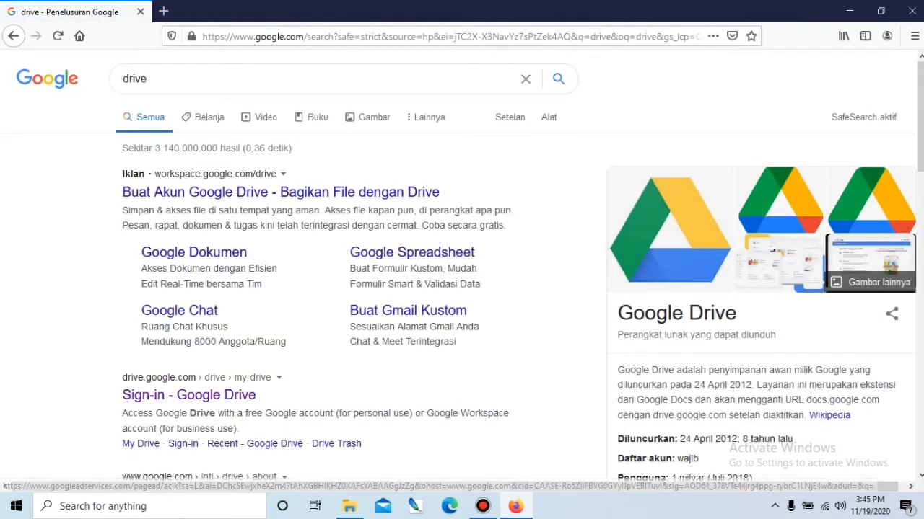
Open the "Sign-in - Google Drive" result and log in to the second listed account with its prefilled password.
{"action": "scroll", "coordinate": [470, 267], "scroll_direction": "down", "scroll_amount": 3}
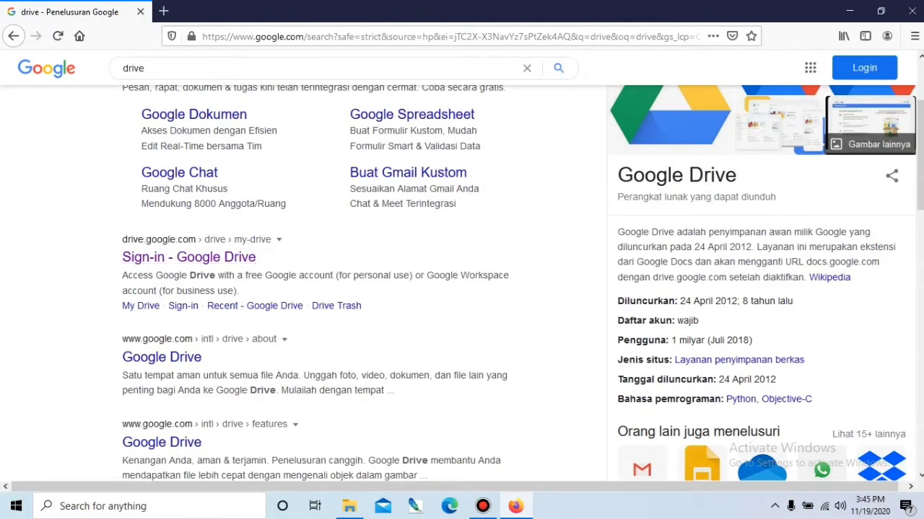
{"action": "left_click", "coordinate": [189, 258]}
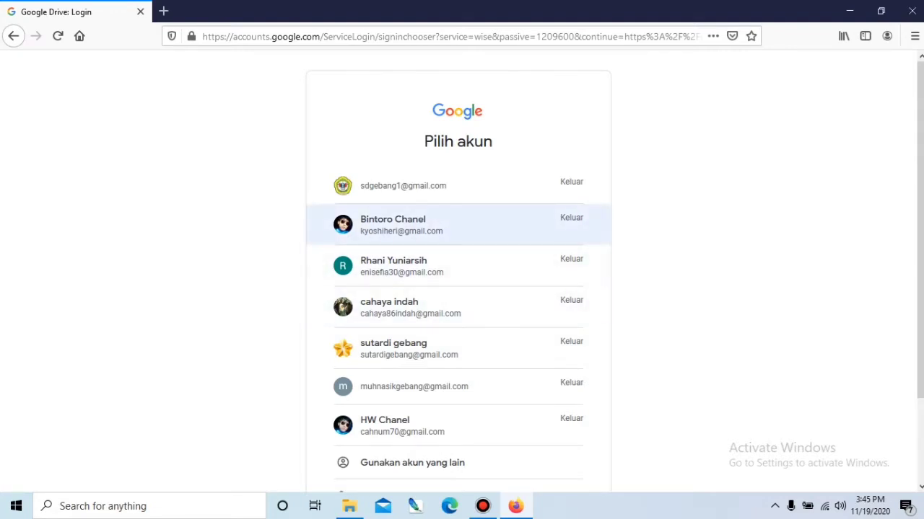
{"action": "left_click", "coordinate": [401, 225]}
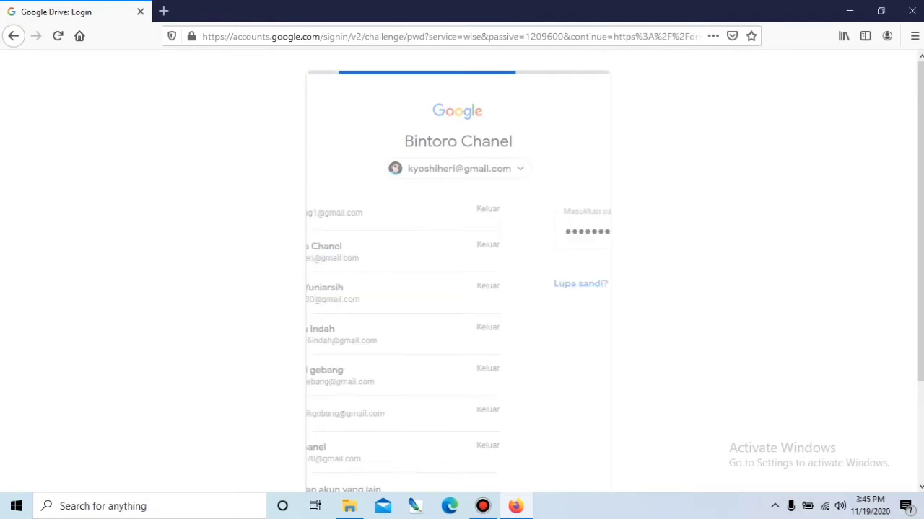
{"action": "key", "text": "Return"}
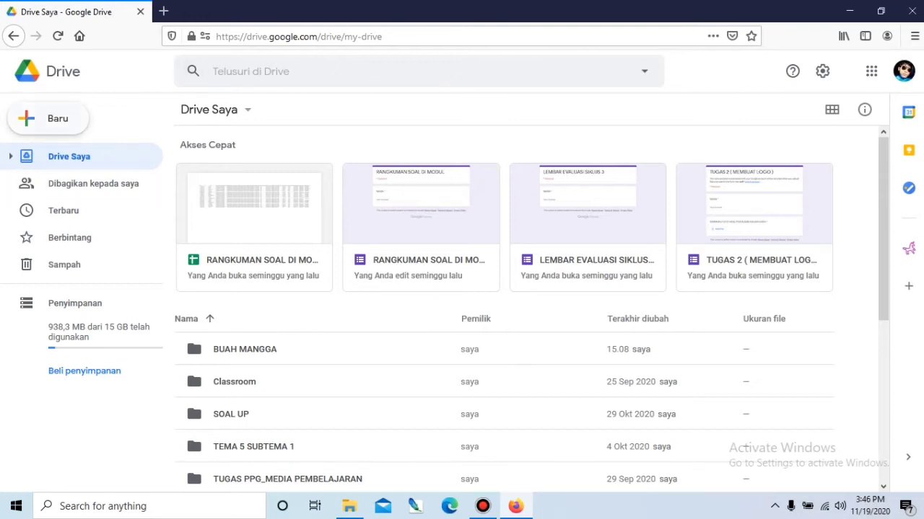
Create a new folder named "kacang" in Drive Saya.
{"action": "left_click", "coordinate": [48, 118]}
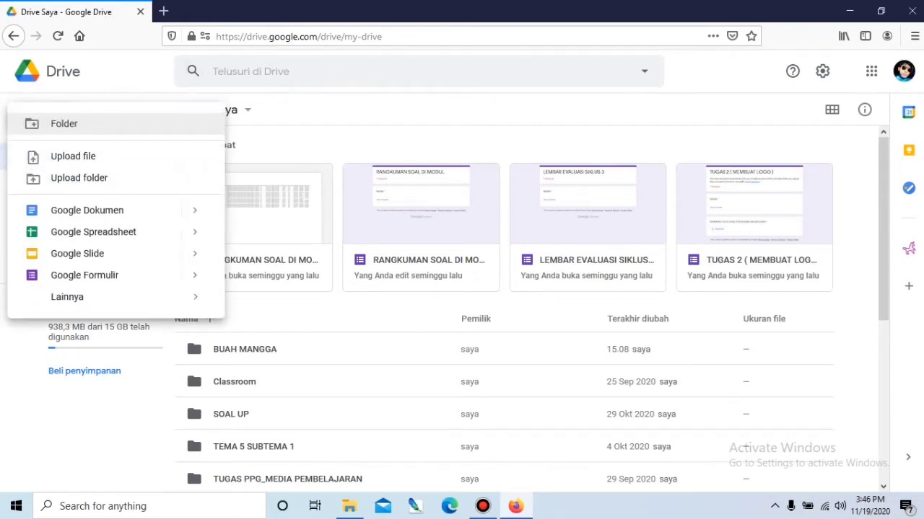
{"action": "left_click", "coordinate": [64, 124]}
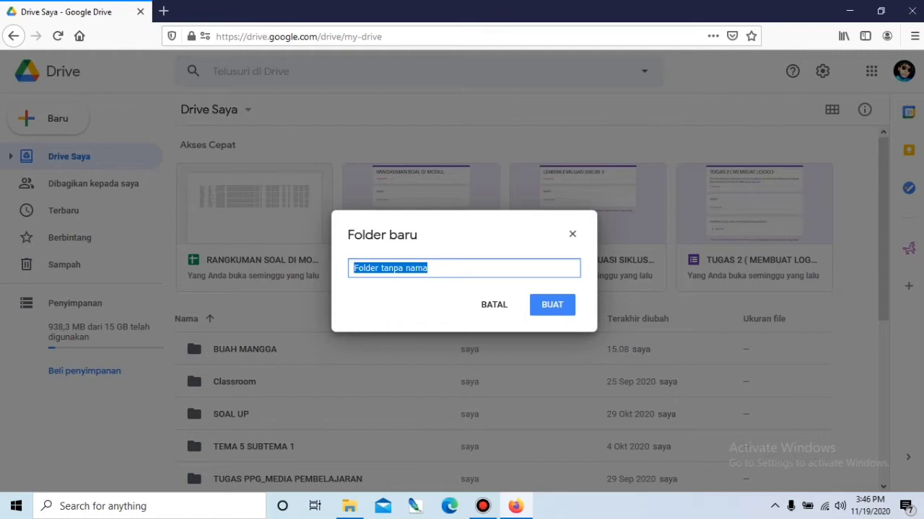
{"action": "type", "text": "kac"}
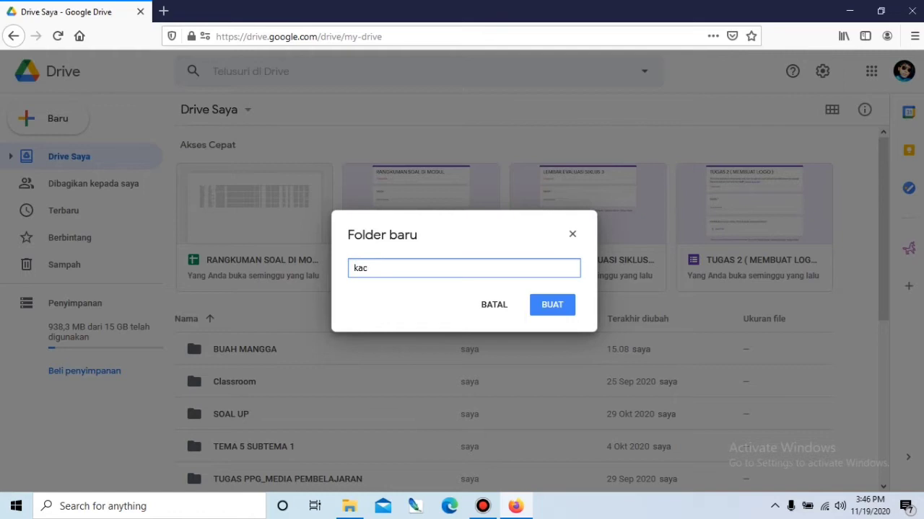
{"action": "type", "text": "ang"}
{"action": "key", "text": "Return"}
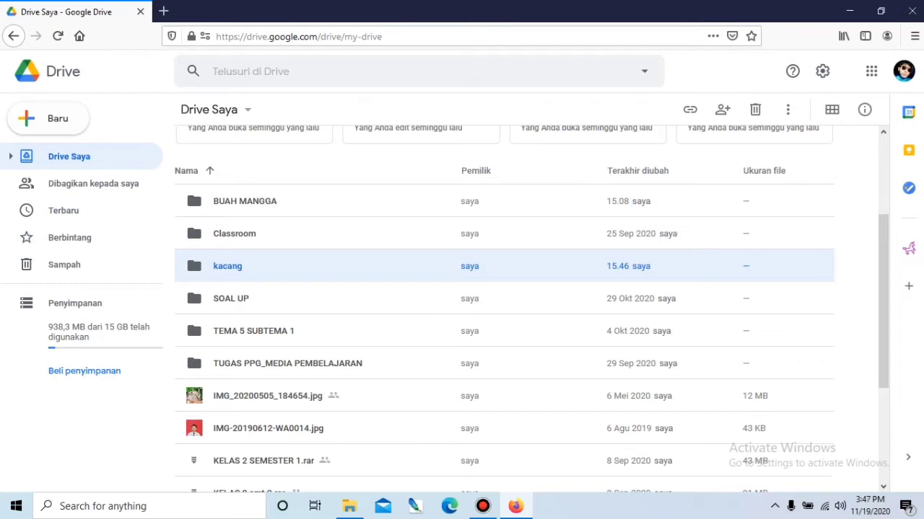
Open the kacang folder, reload it, and create a blank Google Formulir inside it.
{"action": "key", "text": "Return"}
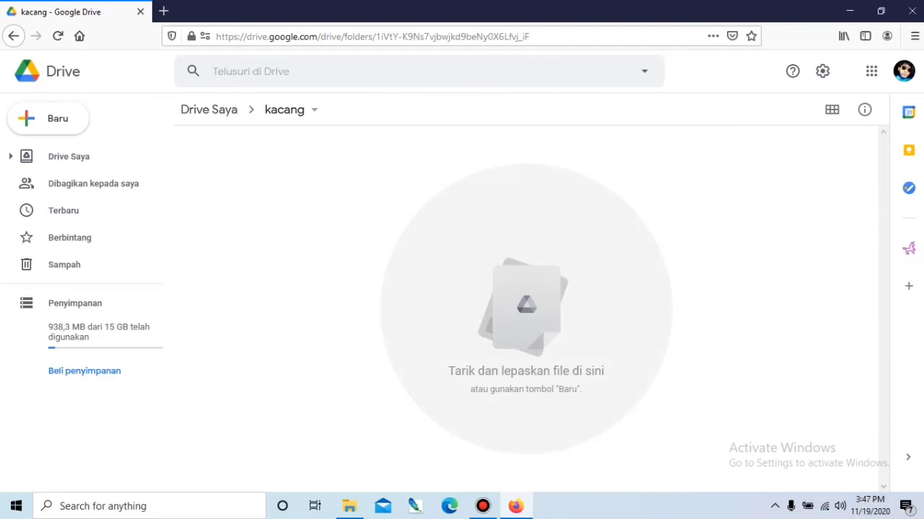
{"action": "key", "text": "F5"}
{"action": "left_click", "coordinate": [47, 118]}
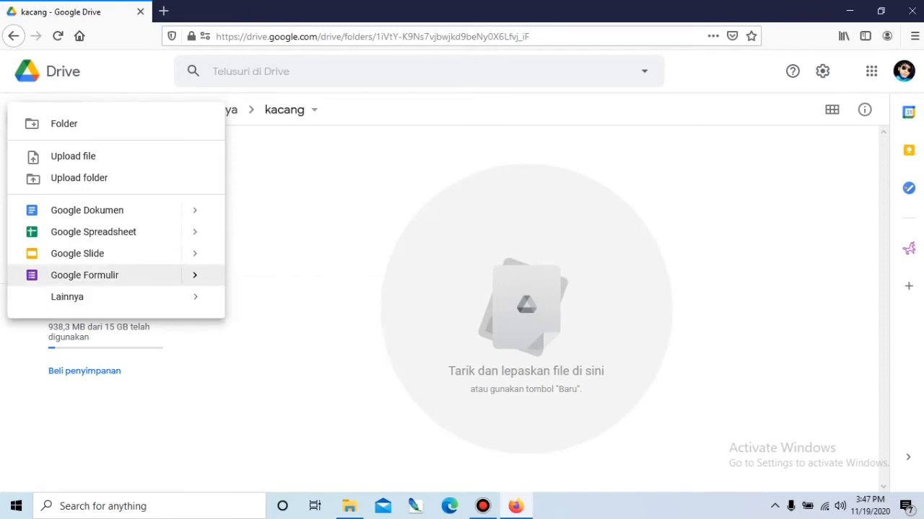
{"action": "mouse_move", "coordinate": [194, 275]}
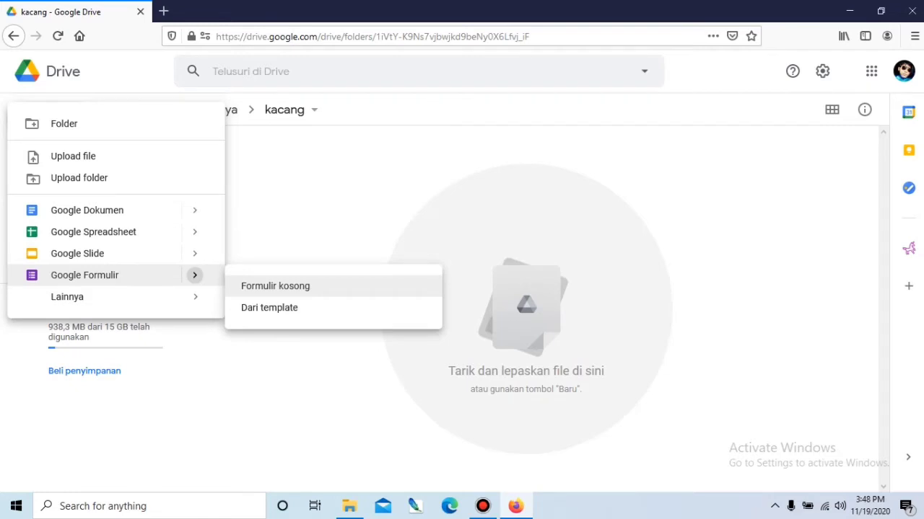
{"action": "left_click", "coordinate": [275, 285]}
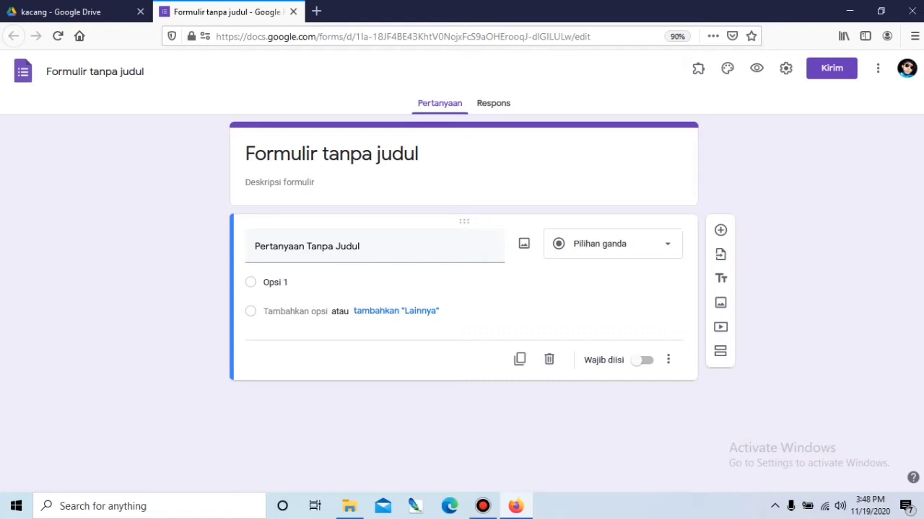
Set the form's title to "ULANGAN HARIAN" and apply the same name to the form file.
{"action": "left_click", "coordinate": [331, 154]}
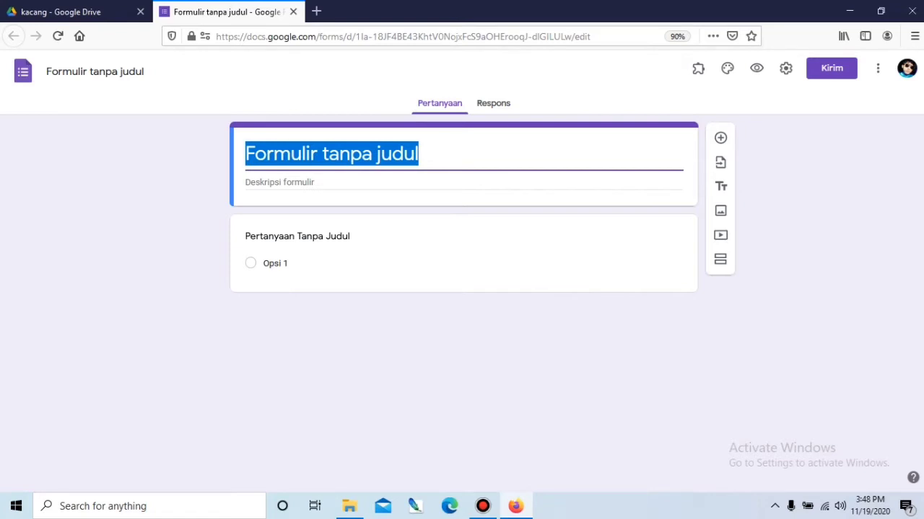
{"action": "key", "text": "BackSpace"}
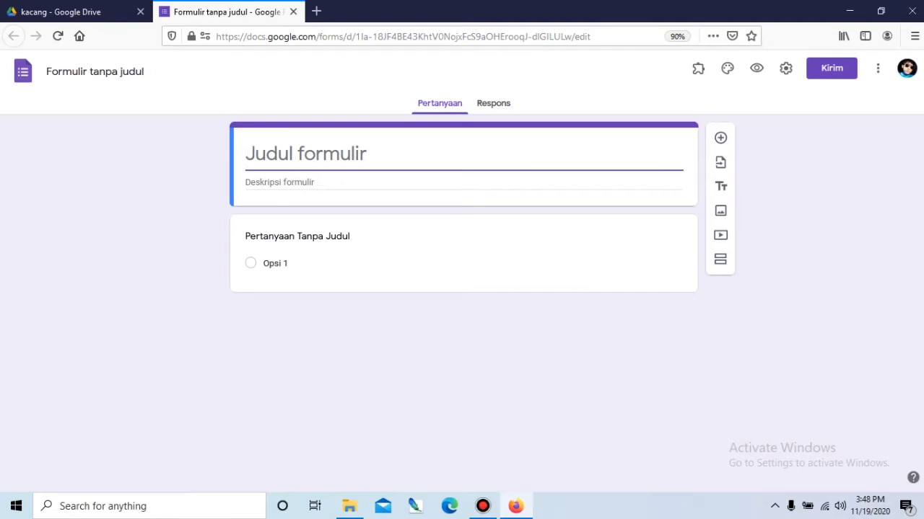
{"action": "type", "text": "u"}
{"action": "key", "text": "BackSpace"}
{"action": "type", "text": "ULANGAN HARIAN"}
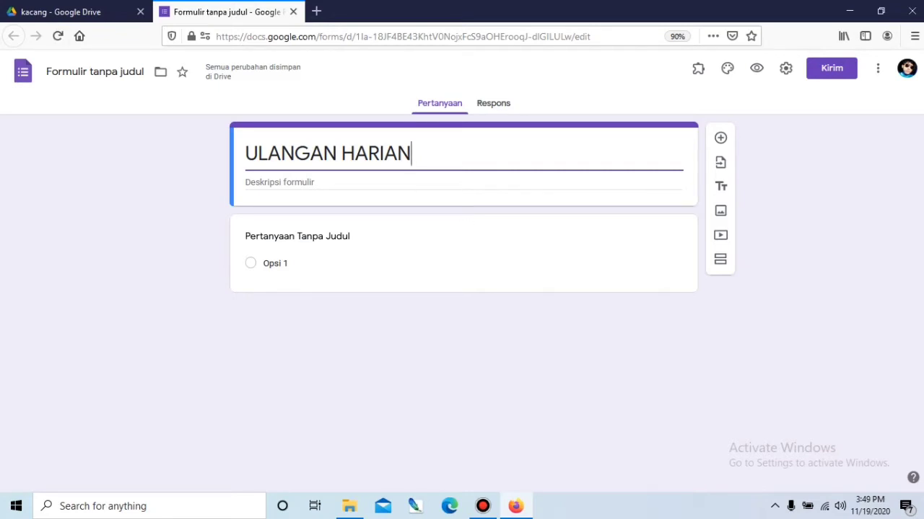
{"action": "left_click", "coordinate": [95, 71]}
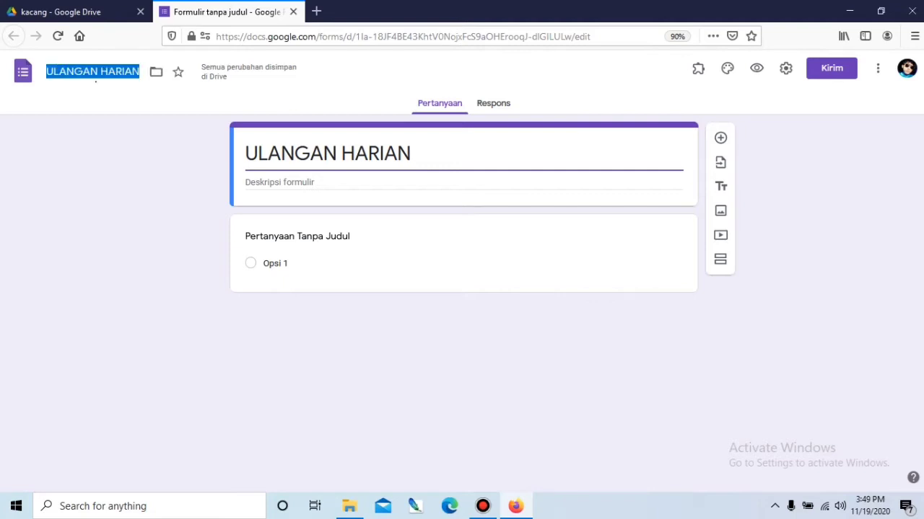
{"action": "key", "text": "Return"}
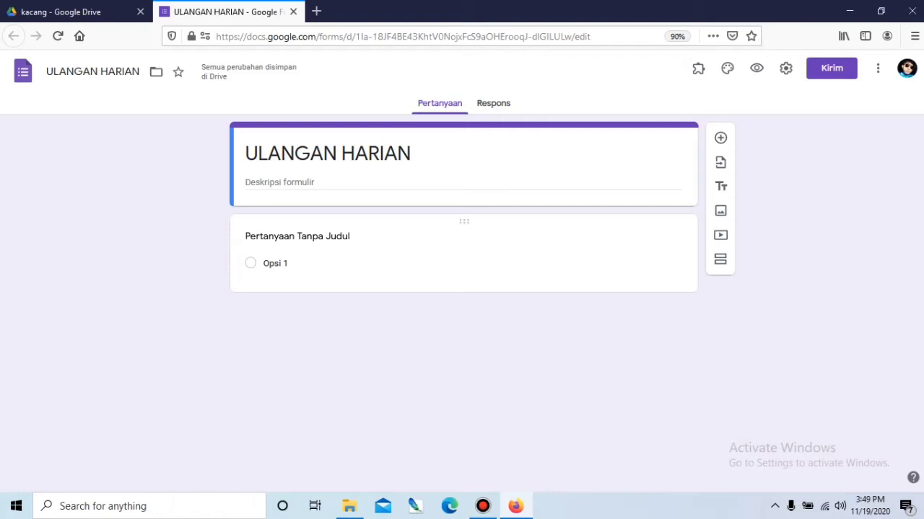
Replace the first question's placeholder title with "NAMA".
{"action": "left_click", "coordinate": [305, 237]}
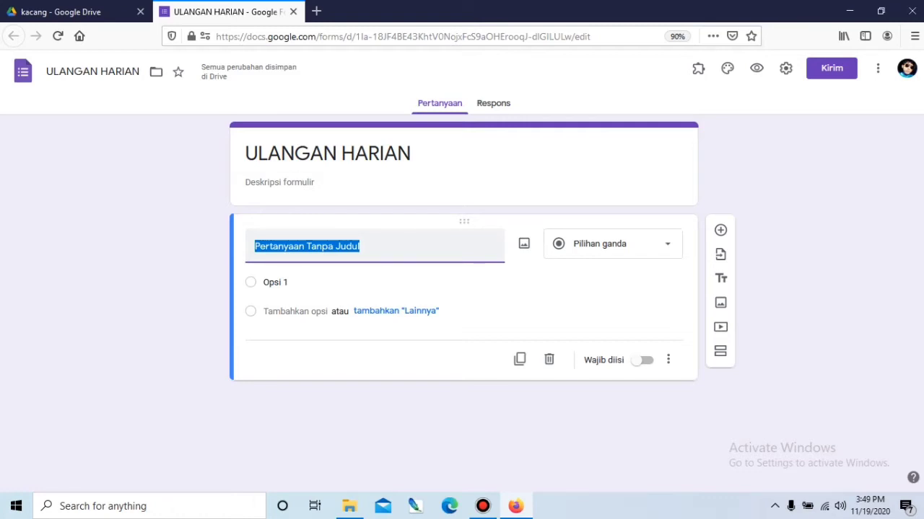
{"action": "type", "text": "NAMA"}
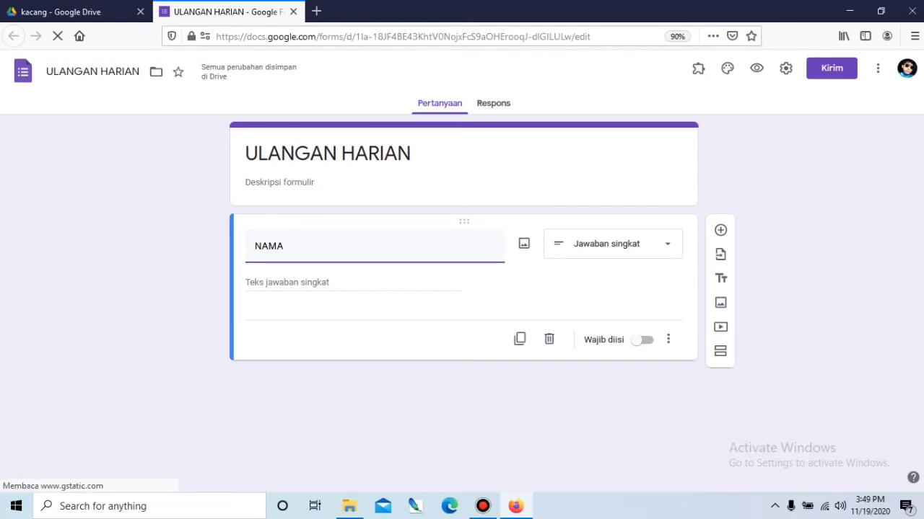
Keep the NAMA question as Jawaban singkat and make it required.
{"action": "left_click", "coordinate": [613, 244]}
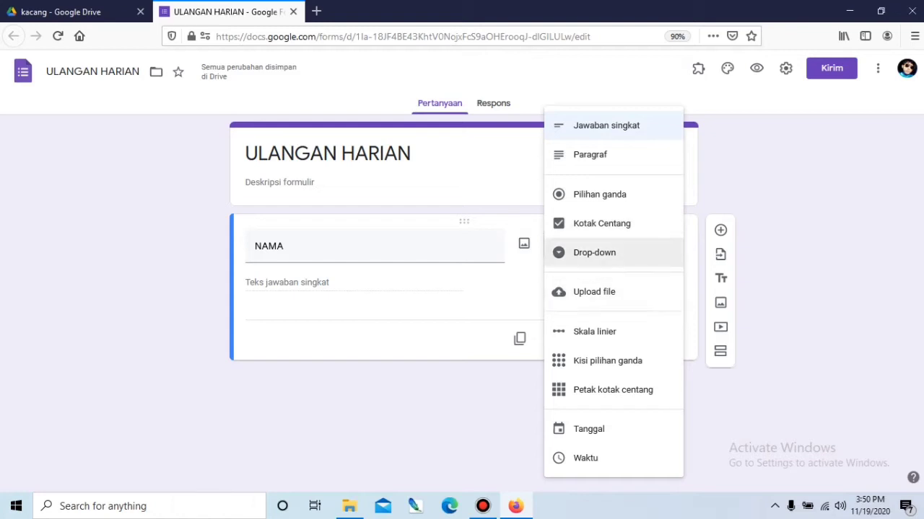
{"action": "left_click", "coordinate": [642, 126]}
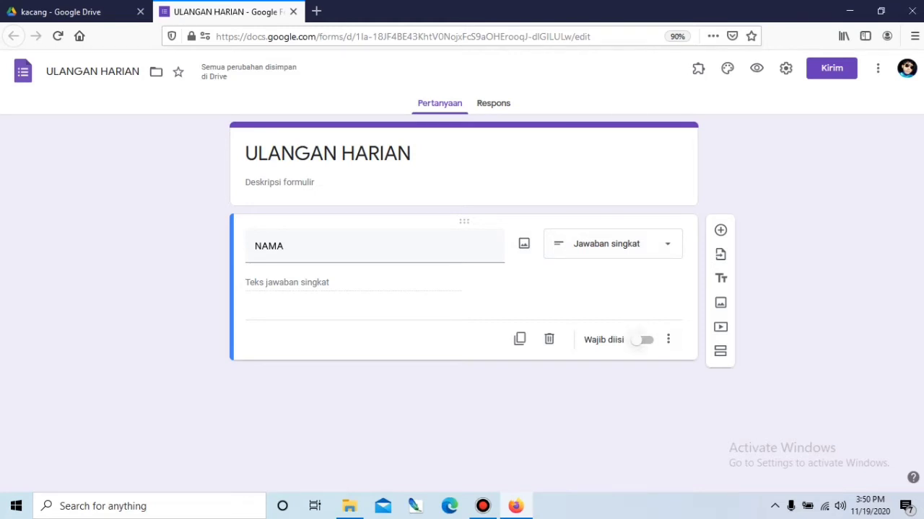
{"action": "left_click", "coordinate": [642, 340]}
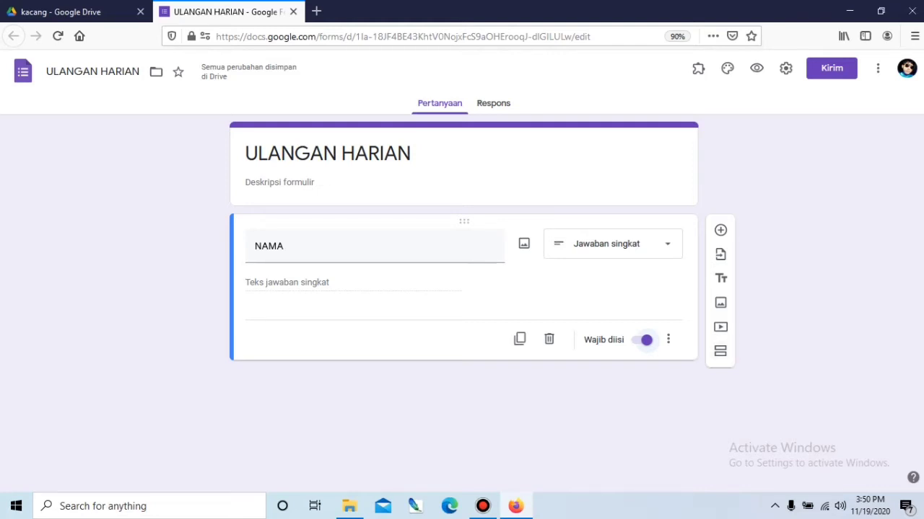
Add a second section to the form and title it "Pilihlah jawaban yang paling benar!".
{"action": "left_click", "coordinate": [720, 351]}
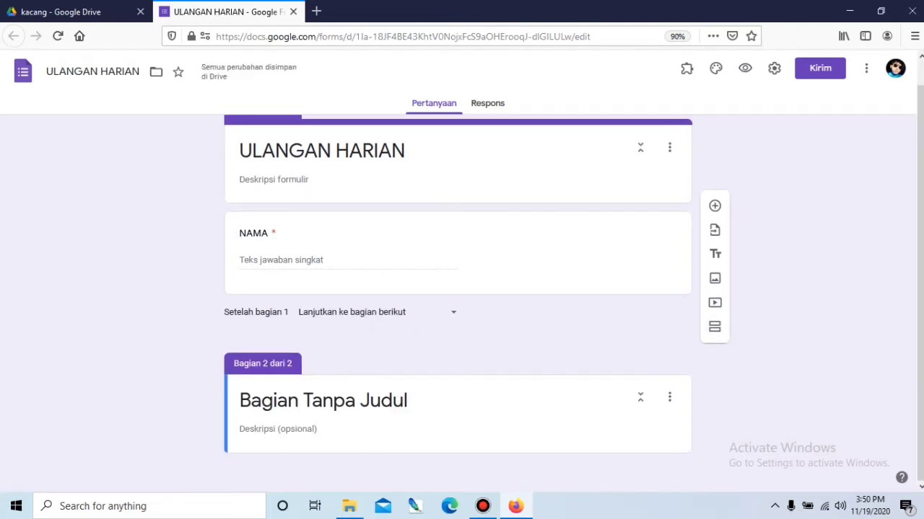
{"action": "left_click", "coordinate": [323, 401]}
{"action": "key", "text": "BackSpace"}
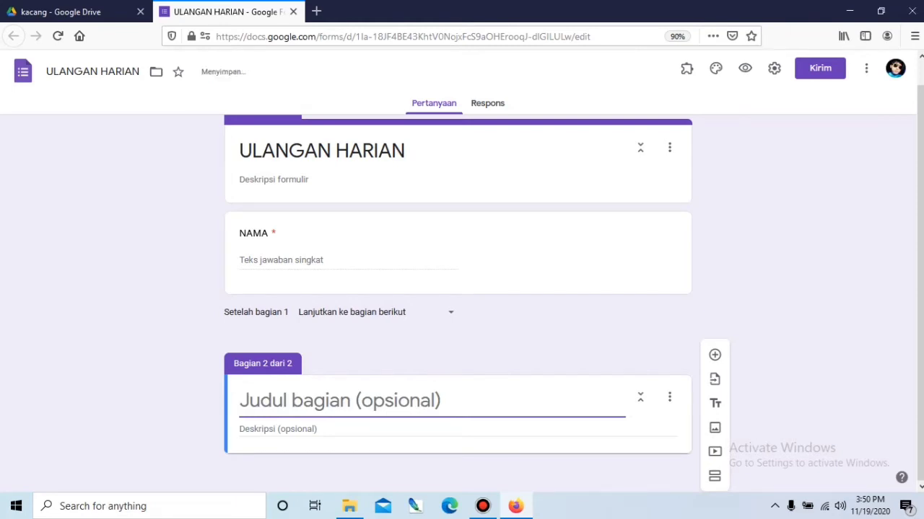
{"action": "type", "text": "PI"}
{"action": "key", "text": "BackSpace"}
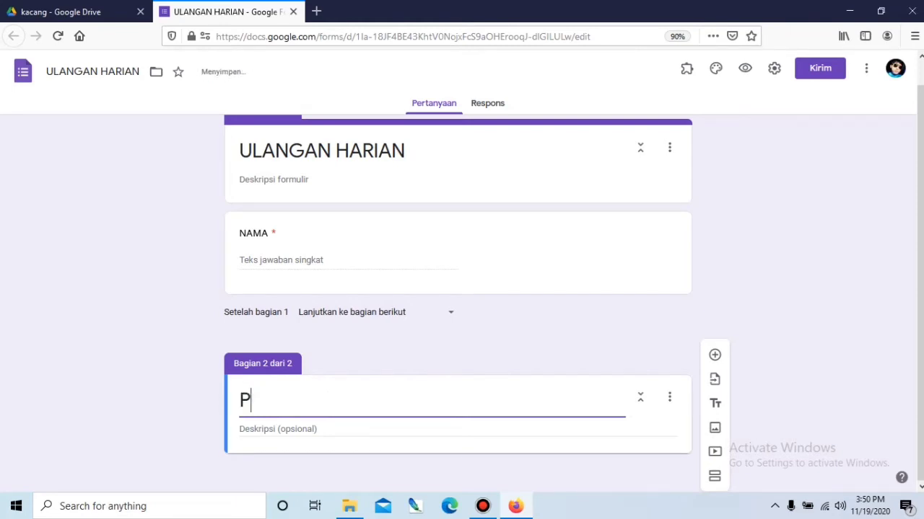
{"action": "type", "text": "ilihlah jawa"}
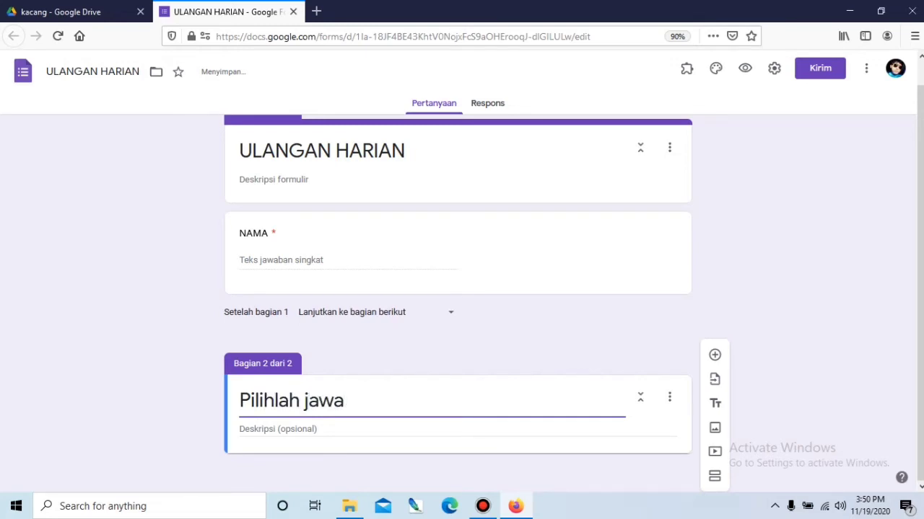
{"action": "type", "text": "ban yang "}
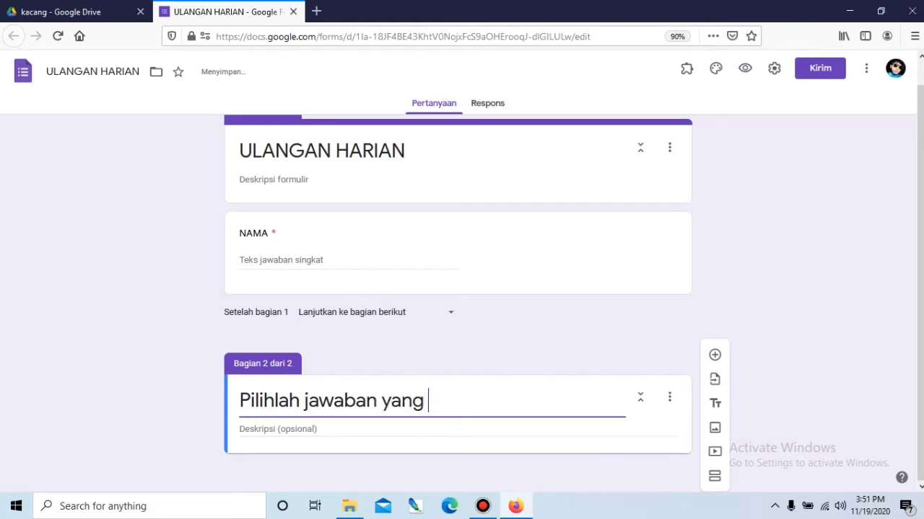
{"action": "type", "text": "paling benar"}
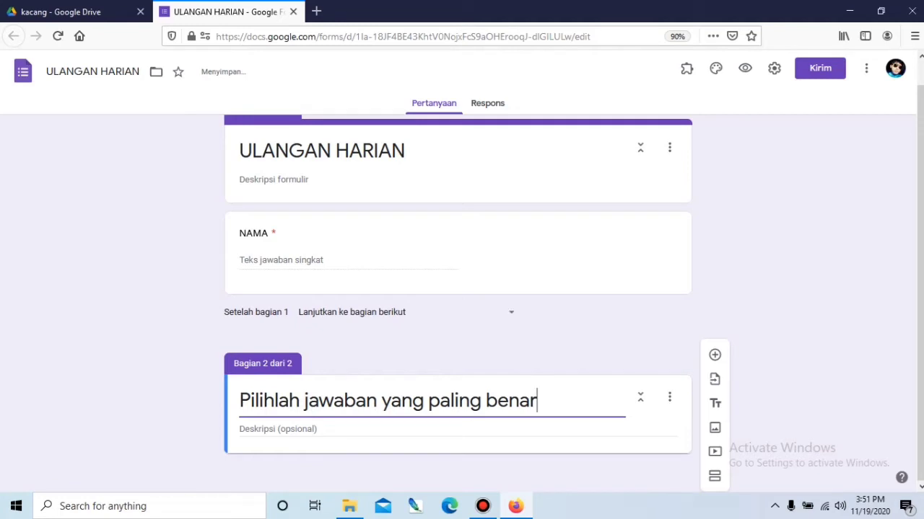
{"action": "type", "text": "!"}
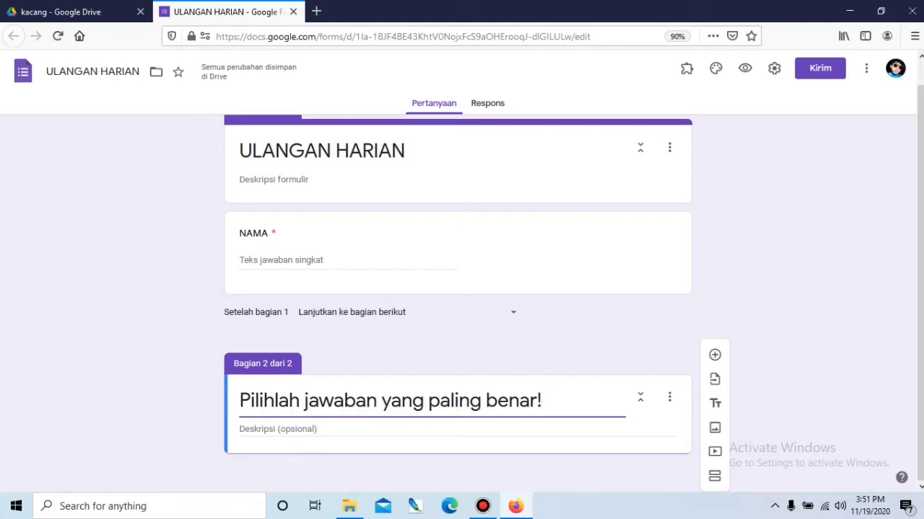
Add a multiple-choice question to the second section with the text "1. Jumlah kaki kambing ada berapa?".
{"action": "left_click", "coordinate": [714, 355]}
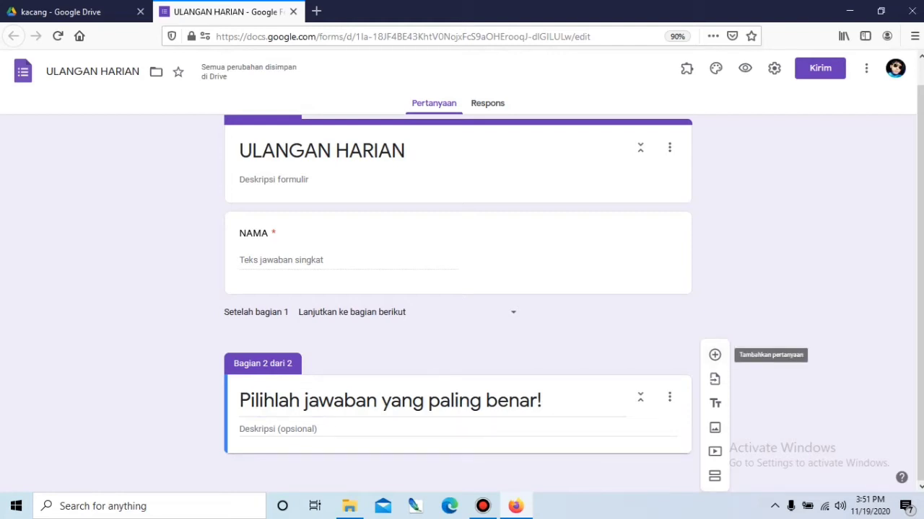
{"action": "left_click", "coordinate": [714, 355]}
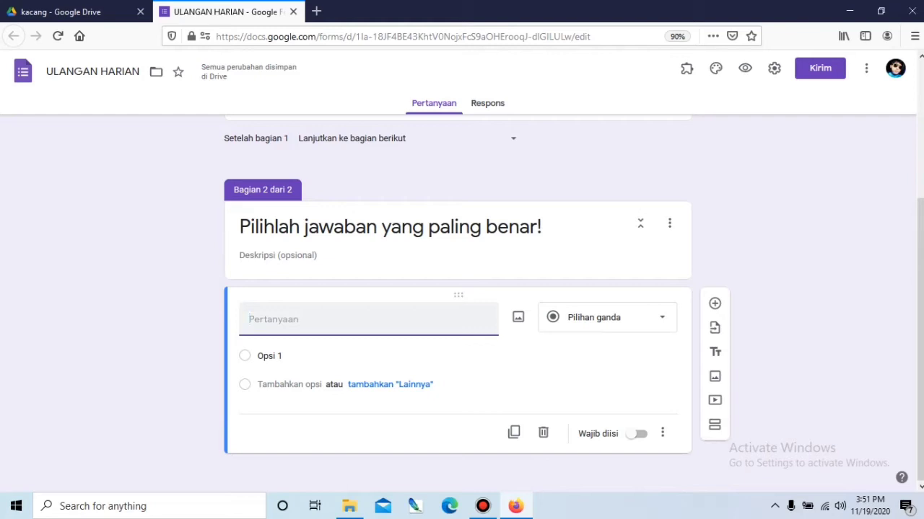
{"action": "type", "text": "1."}
{"action": "key", "text": "BackSpace"}
{"action": "key", "text": "BackSpace"}
{"action": "type", "text": "1."}
{"action": "type", "text": "j"}
{"action": "key", "text": "BackSpace"}
{"action": "type", "text": "Ju"}
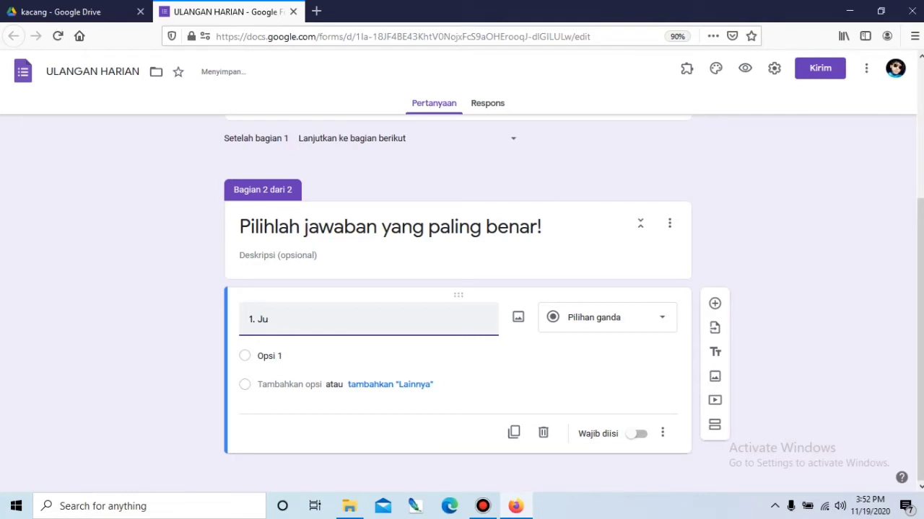
{"action": "type", "text": "mlah kaki kambing"}
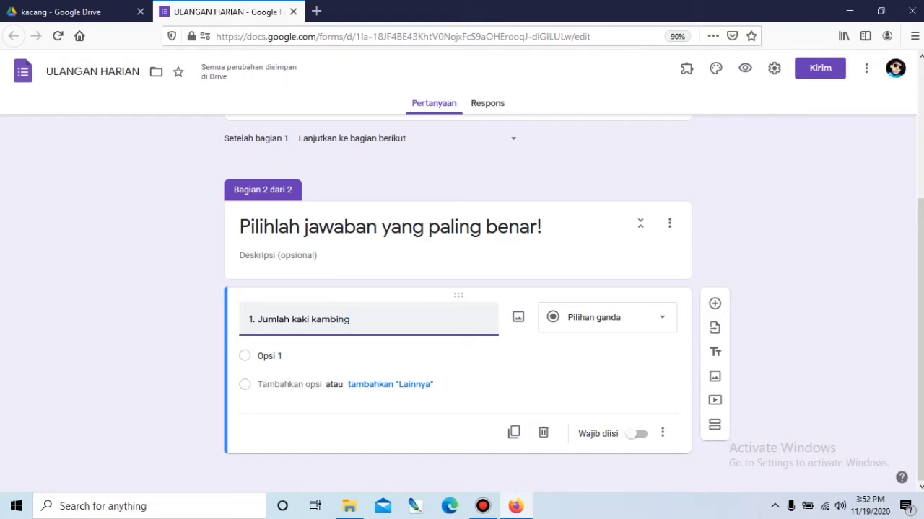
{"action": "type", "text": " ada b"}
{"action": "type", "text": "erapa"}
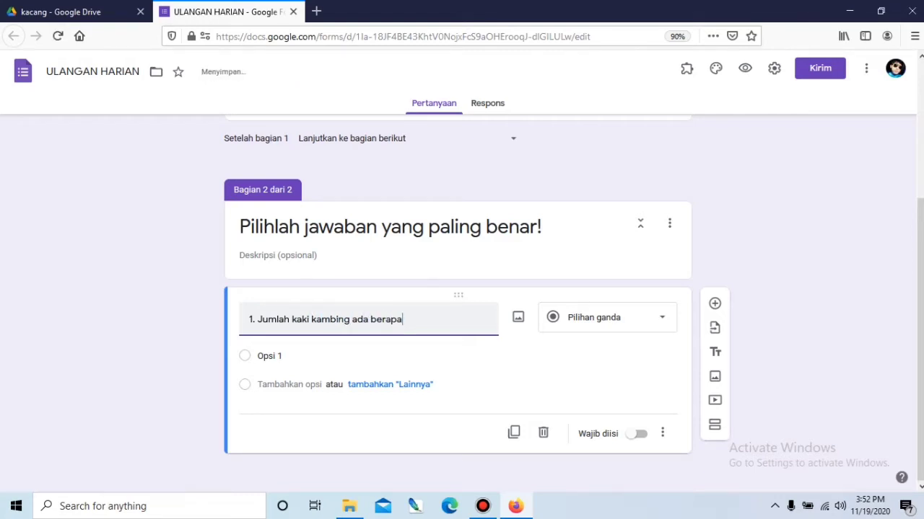
{"action": "type", "text": "?"}
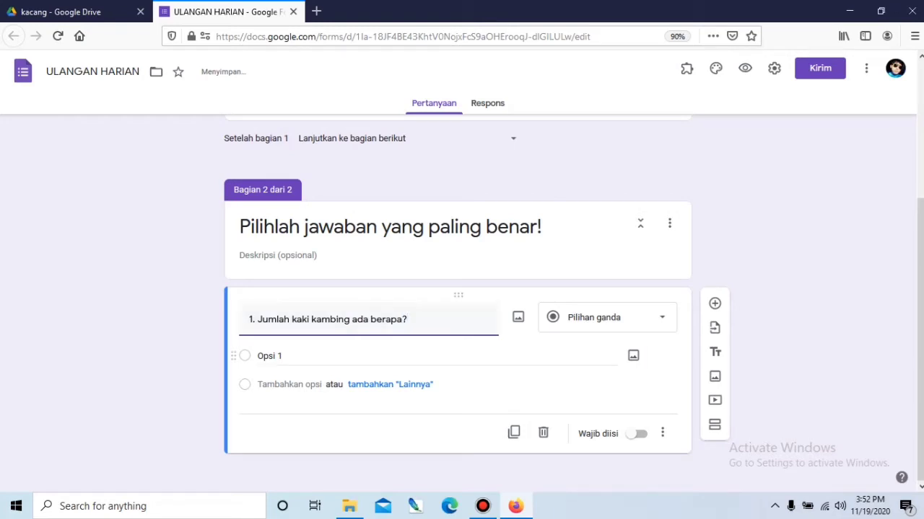
Give the goat-legs question the answer options 2, 3 and 4, and make it required.
{"action": "left_click", "coordinate": [437, 365]}
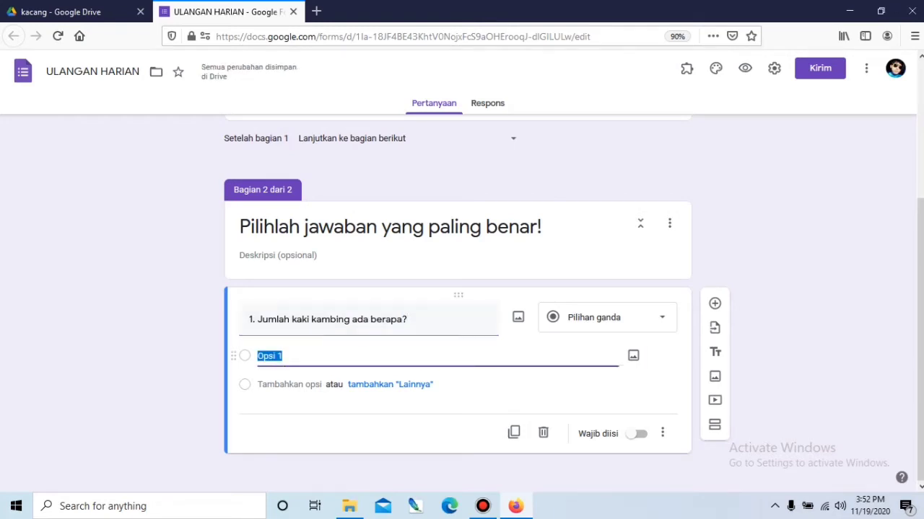
{"action": "type", "text": "2"}
{"action": "key", "text": "Return"}
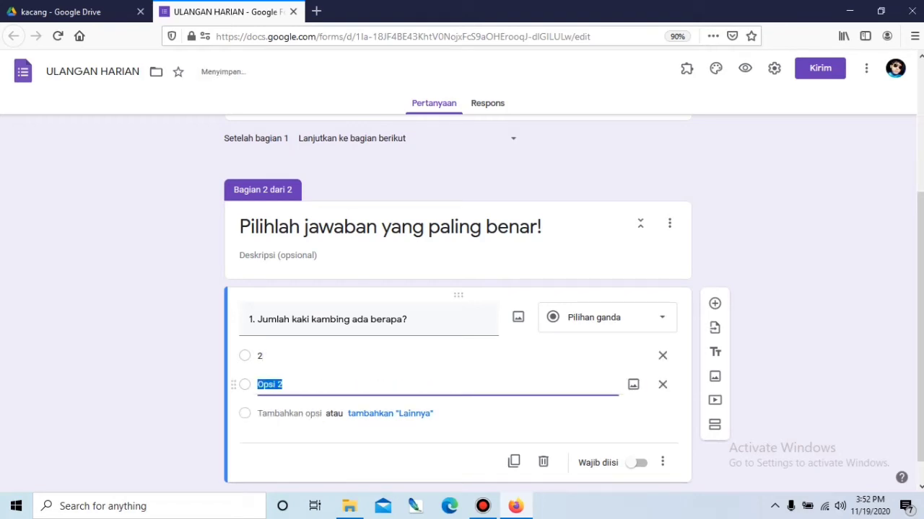
{"action": "type", "text": "3"}
{"action": "key", "text": "Return"}
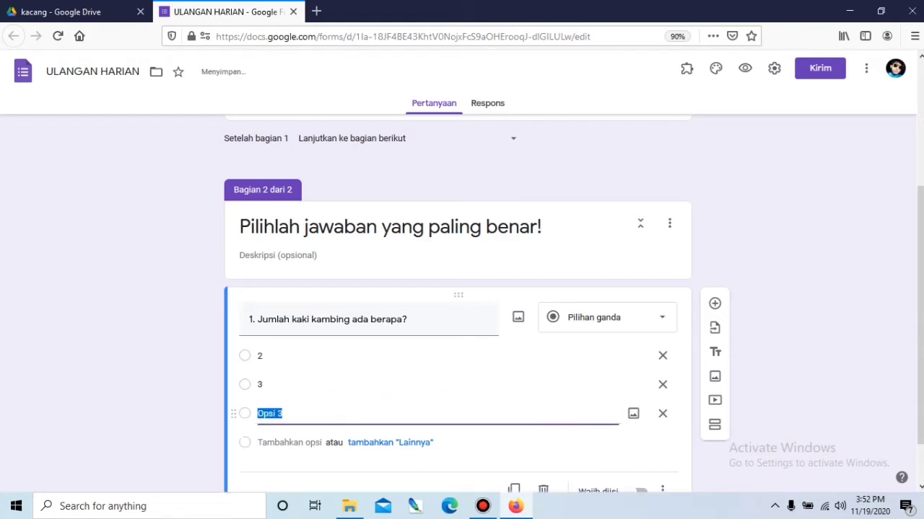
{"action": "type", "text": "4"}
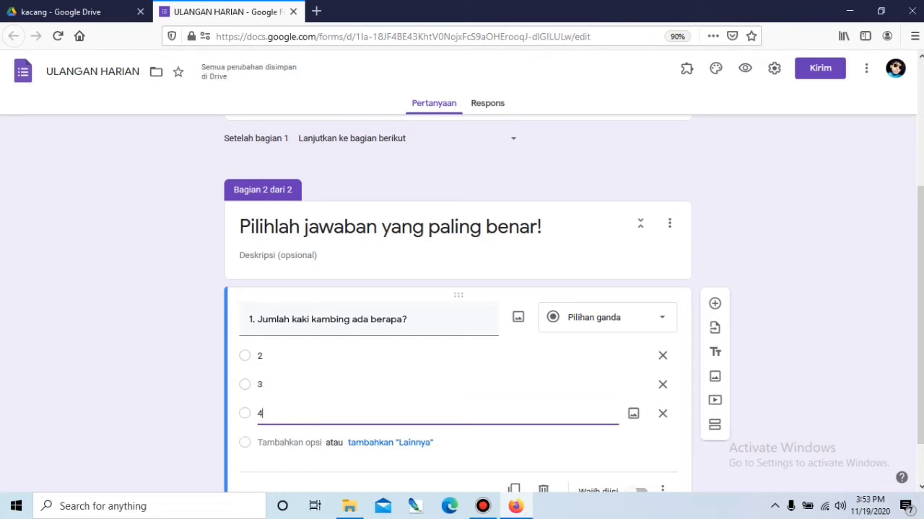
{"action": "scroll", "coordinate": [458, 303], "scroll_direction": "down", "scroll_amount": 2}
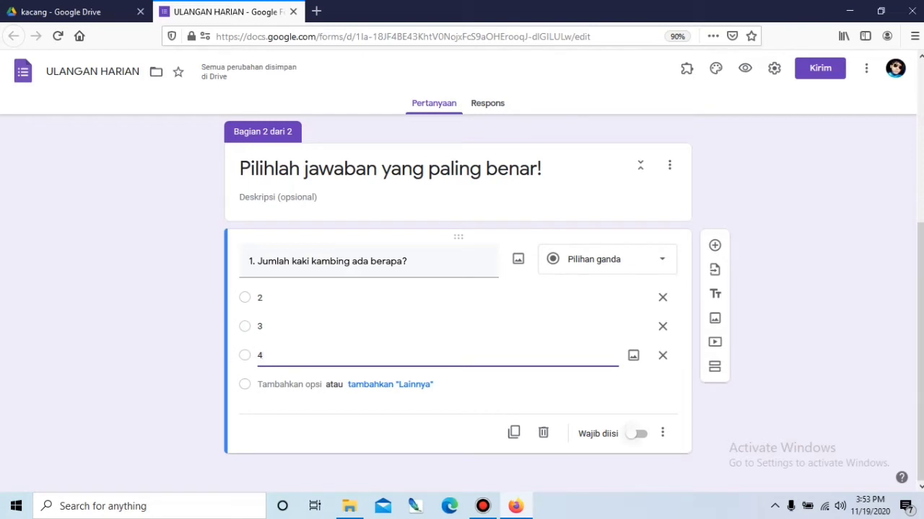
{"action": "left_click", "coordinate": [639, 434]}
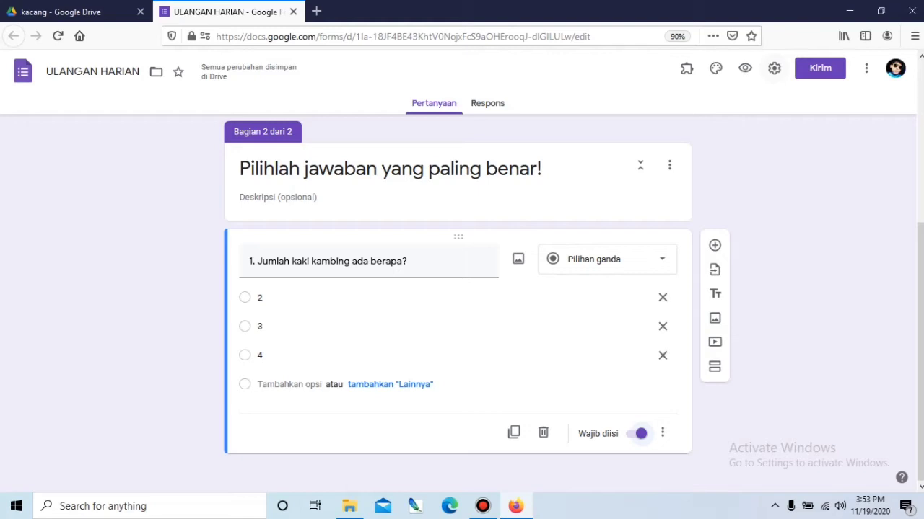
Review the form's Umum and Presentasi settings, trying out the question-order shuffle and the link for submitting another response.
{"action": "left_click", "coordinate": [774, 67]}
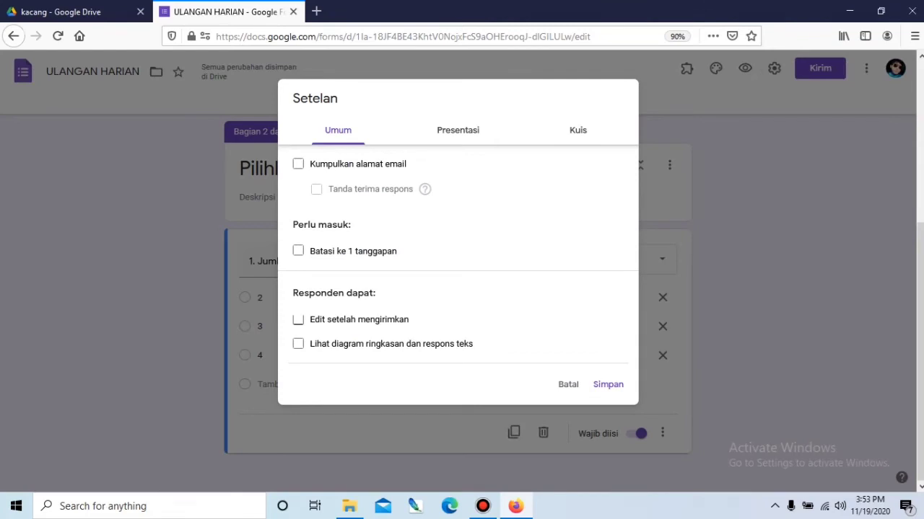
{"action": "left_click", "coordinate": [458, 130]}
{"action": "left_click", "coordinate": [578, 130]}
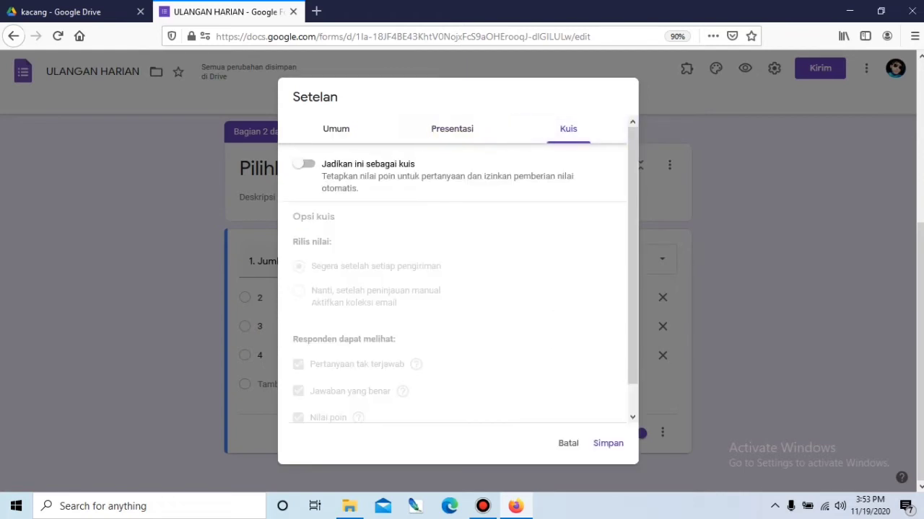
{"action": "left_click", "coordinate": [336, 129]}
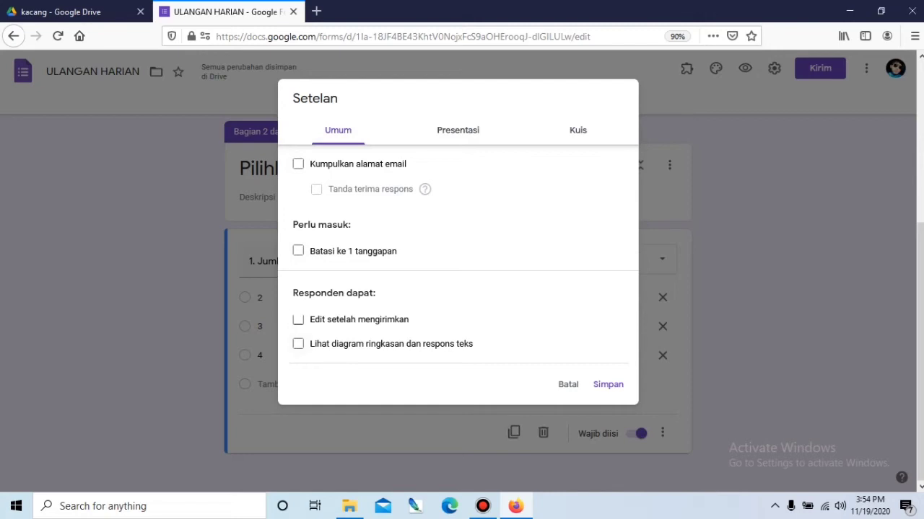
{"action": "left_click", "coordinate": [458, 131]}
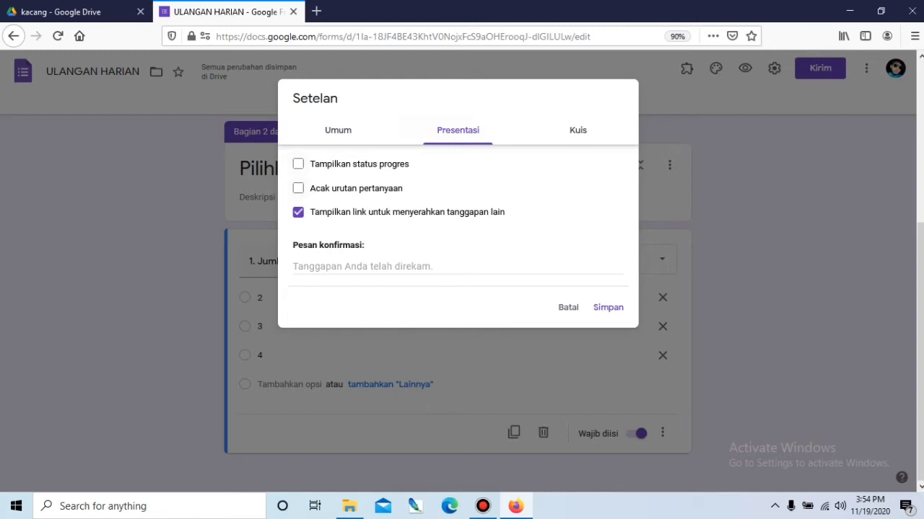
{"action": "left_click", "coordinate": [298, 188]}
{"action": "left_click", "coordinate": [298, 188]}
{"action": "left_click", "coordinate": [298, 212]}
{"action": "left_click", "coordinate": [298, 212]}
Make the form a quiz releasing grades immediately, with missed questions, correct answers and point values visible to respondents, and save the settings.
{"action": "left_click", "coordinate": [578, 130]}
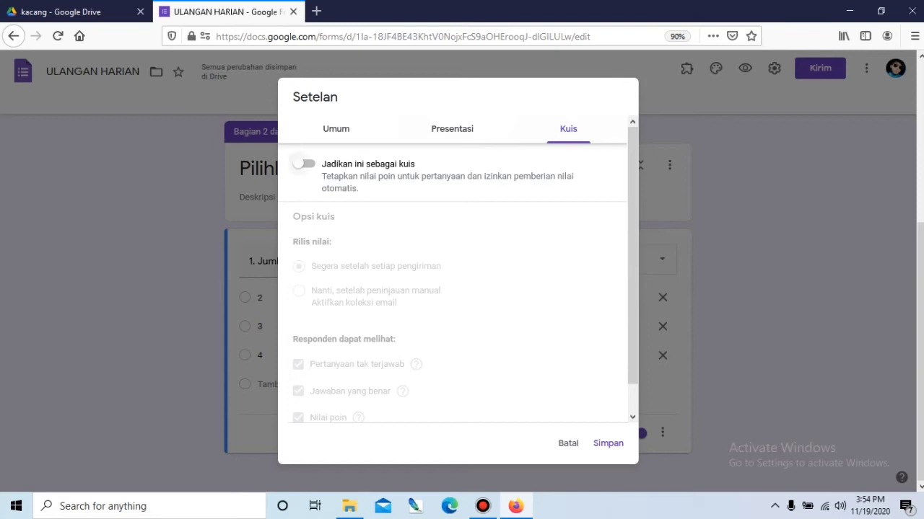
{"action": "left_click", "coordinate": [303, 163]}
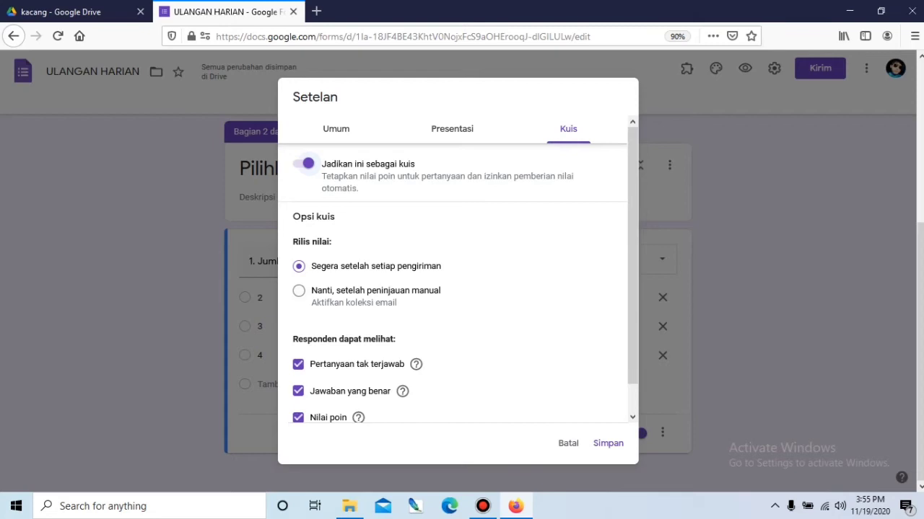
{"action": "left_click", "coordinate": [298, 291]}
{"action": "left_click", "coordinate": [299, 266]}
{"action": "left_click", "coordinate": [298, 364]}
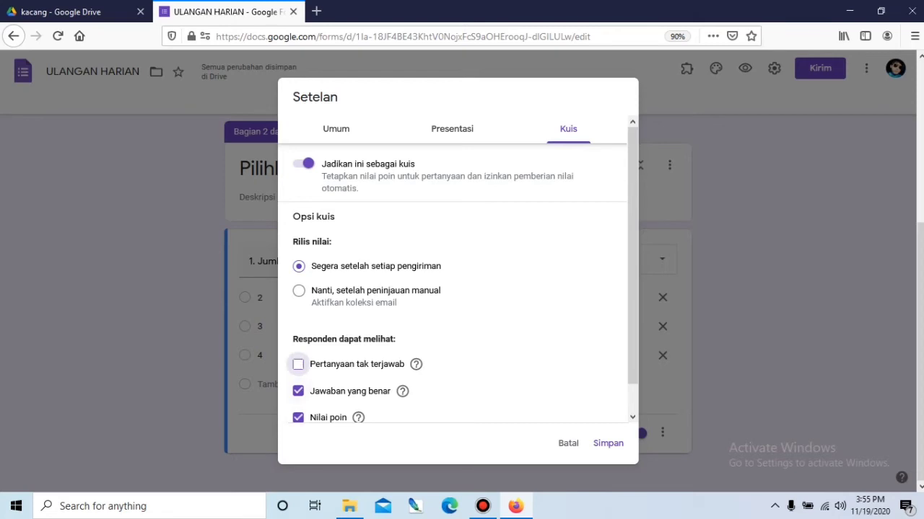
{"action": "left_click", "coordinate": [298, 364]}
{"action": "left_click", "coordinate": [298, 391]}
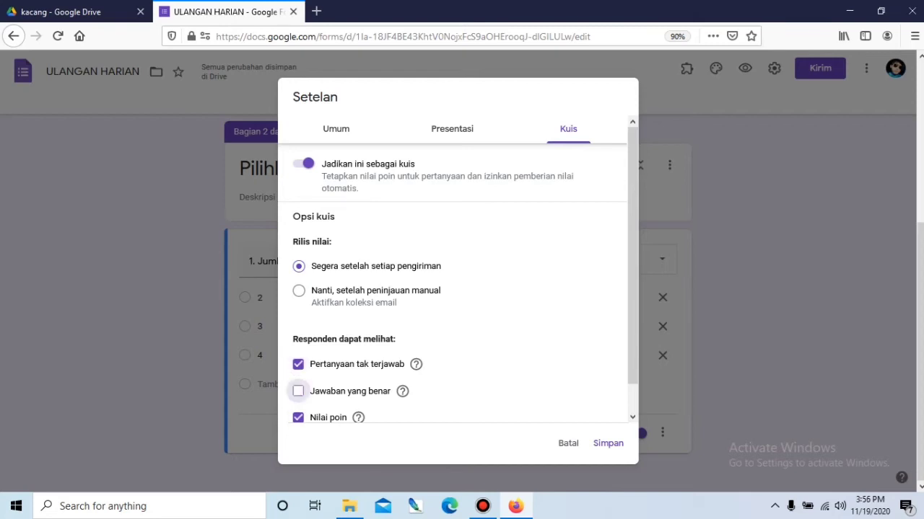
{"action": "left_click", "coordinate": [298, 391]}
{"action": "left_click", "coordinate": [298, 417]}
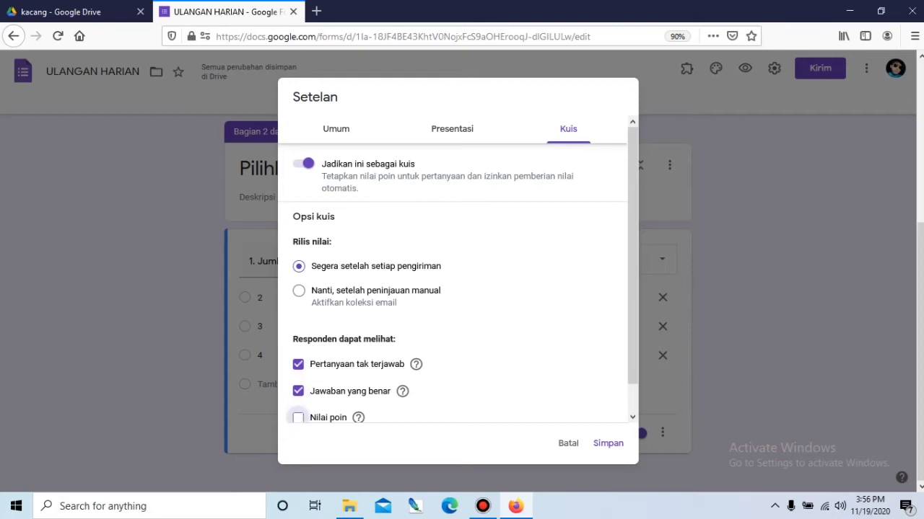
{"action": "scroll", "coordinate": [298, 417], "scroll_direction": "down", "scroll_amount": 1}
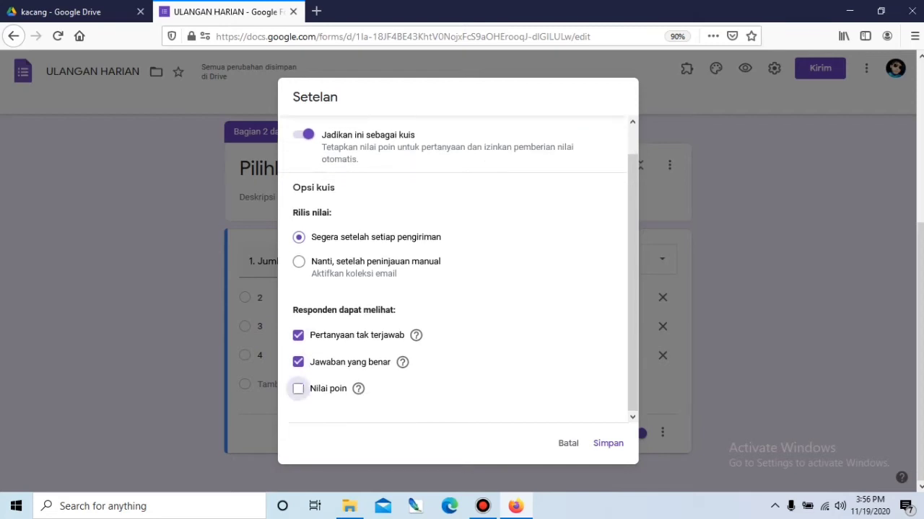
{"action": "left_click", "coordinate": [298, 388]}
{"action": "left_click", "coordinate": [607, 443]}
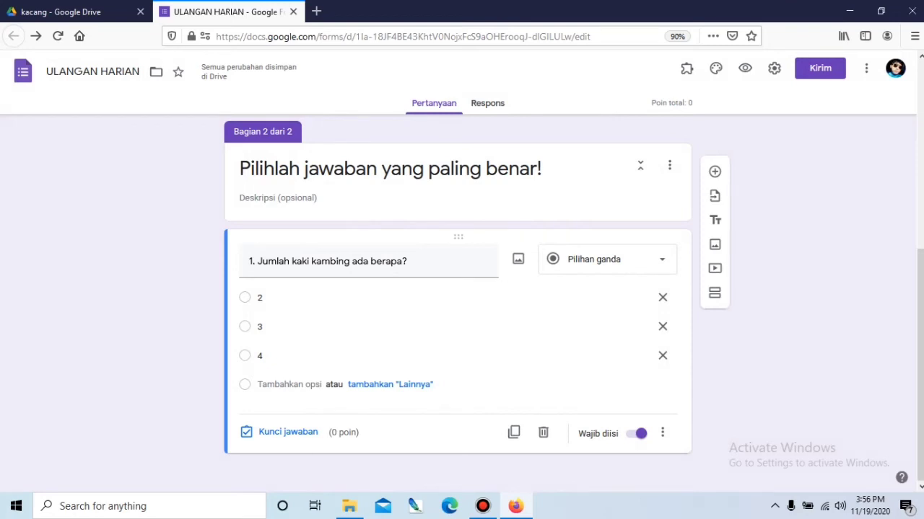
Set the goat-legs question's answer key to 4 and its value to 20 points.
{"action": "left_click", "coordinate": [287, 432]}
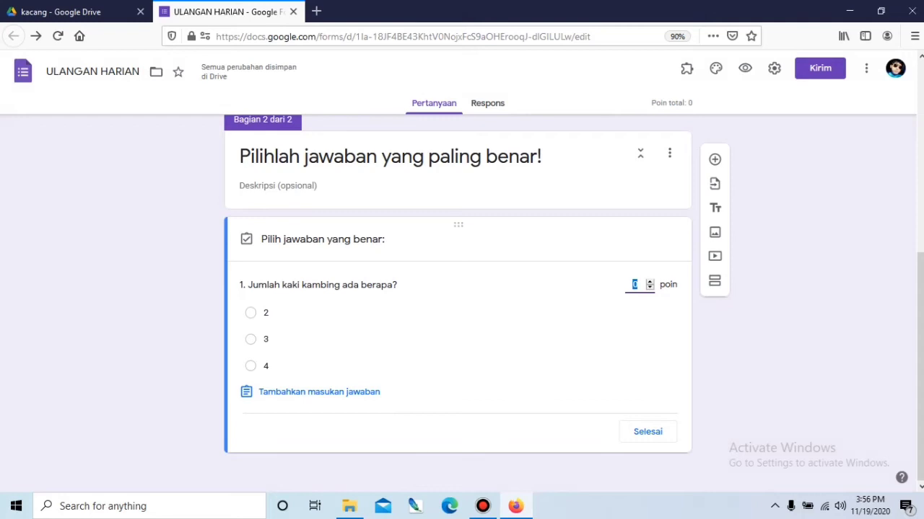
{"action": "left_click", "coordinate": [250, 366]}
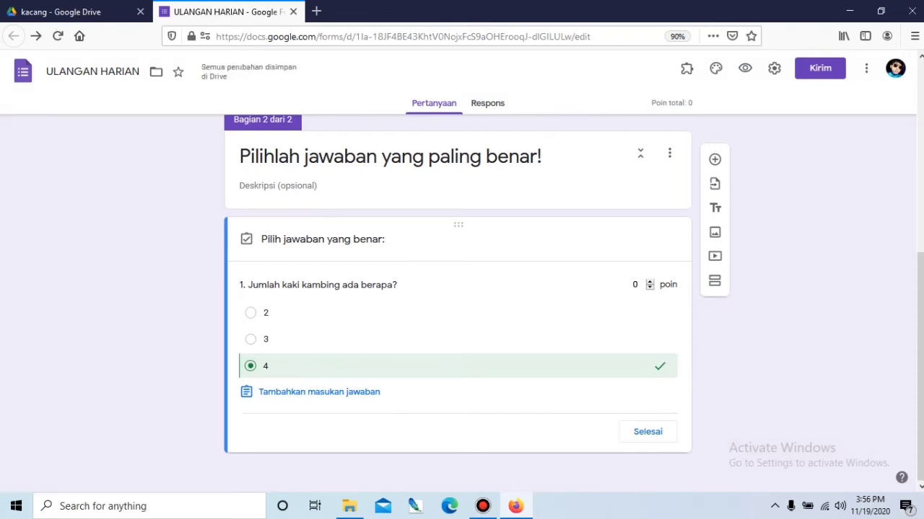
{"action": "left_click", "coordinate": [635, 284]}
{"action": "type", "text": "20"}
{"action": "left_click", "coordinate": [647, 432]}
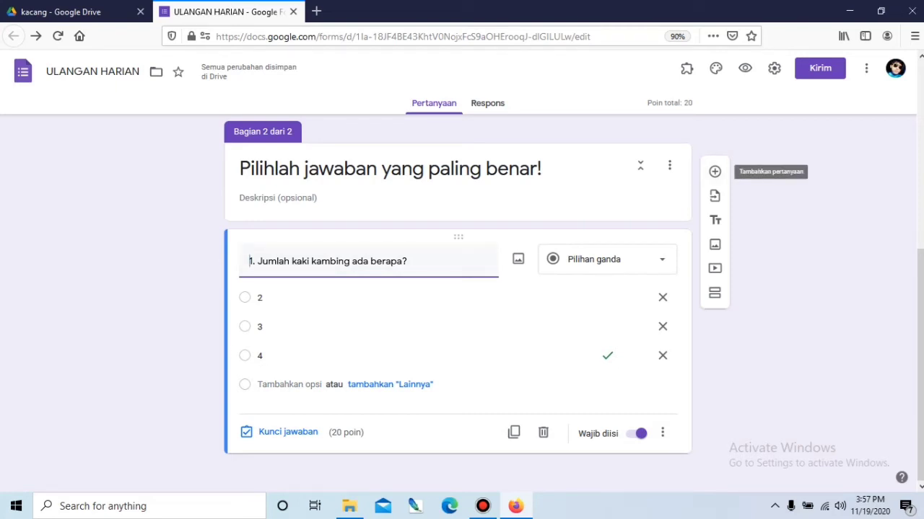
Add a multiple-choice question below the goat-legs question with the text "2. Burung terbang menggunakan apa?".
{"action": "left_click", "coordinate": [715, 172]}
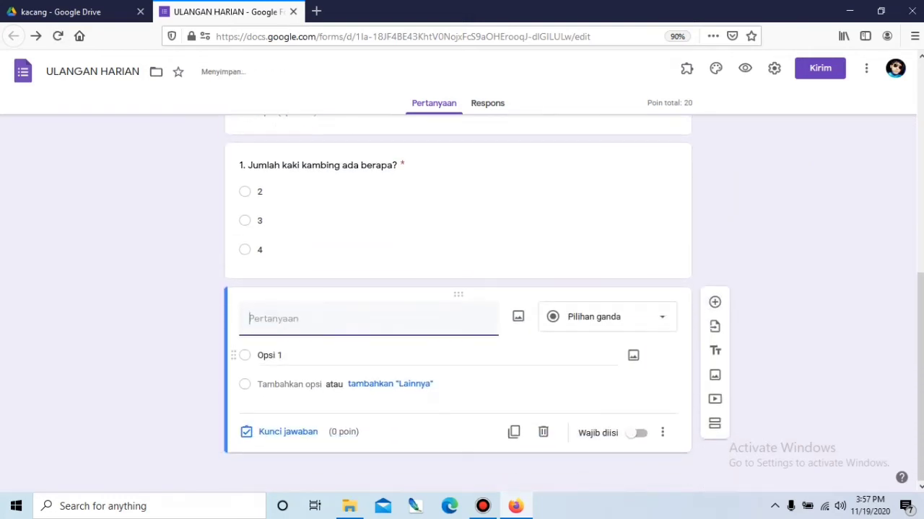
{"action": "type", "text": "2."}
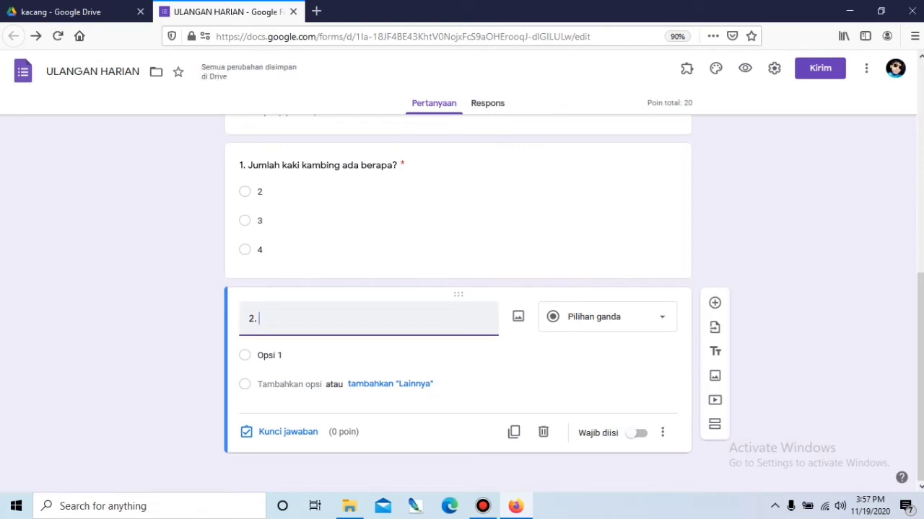
{"action": "type", "text": "apa"}
{"action": "key", "text": "BackSpace"}
{"action": "key", "text": "BackSpace"}
{"action": "key", "text": "BackSpace"}
{"action": "key", "text": "BackSpace"}
{"action": "type", "text": "B"}
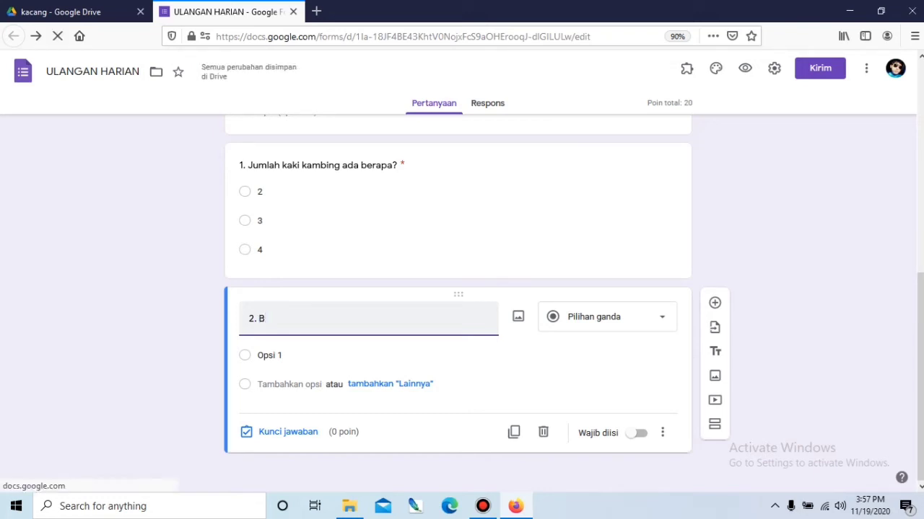
{"action": "type", "text": "urung"}
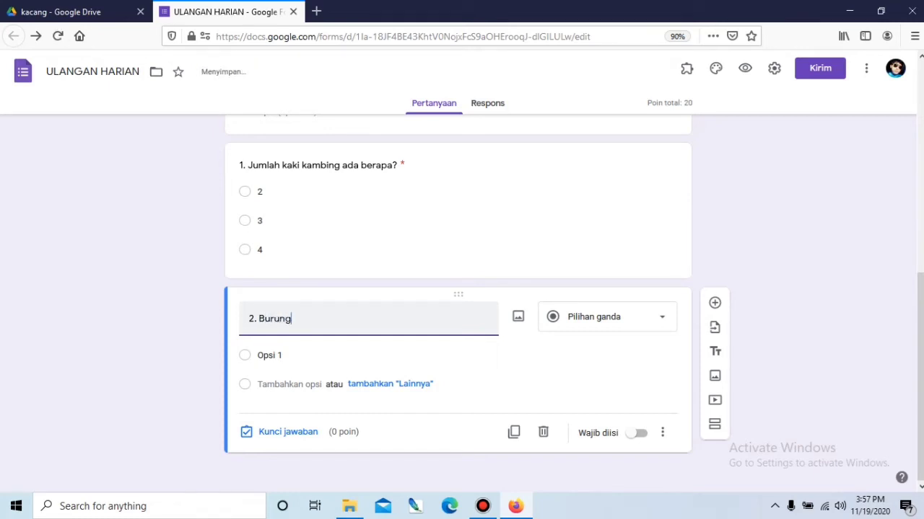
{"action": "type", "text": " terbang menggu"}
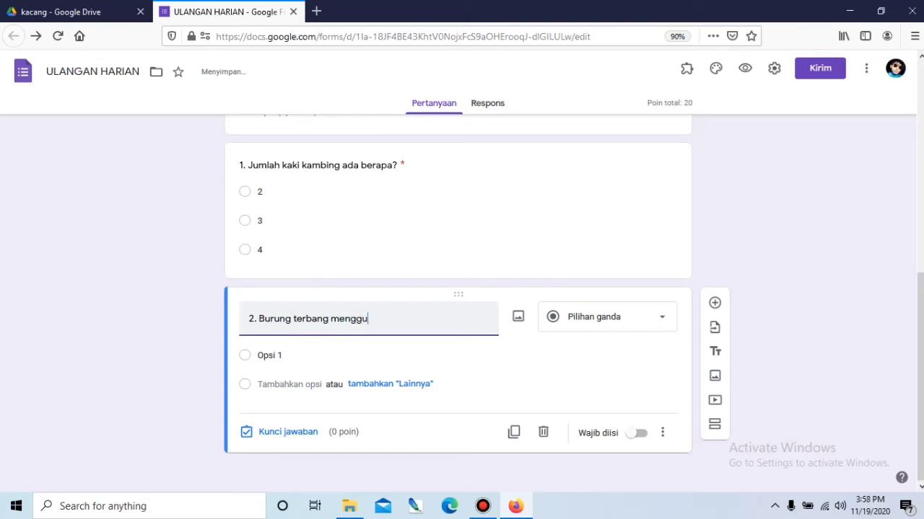
{"action": "type", "text": "nakan "}
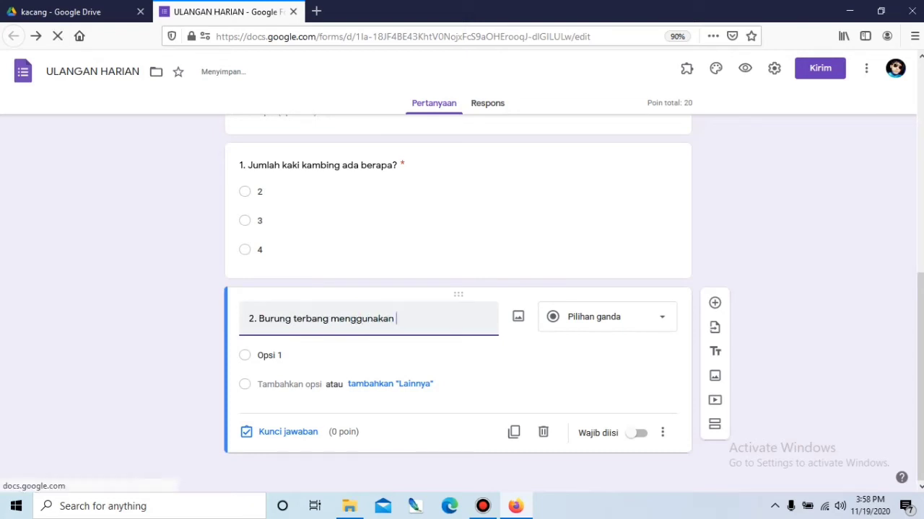
{"action": "type", "text": "apa?"}
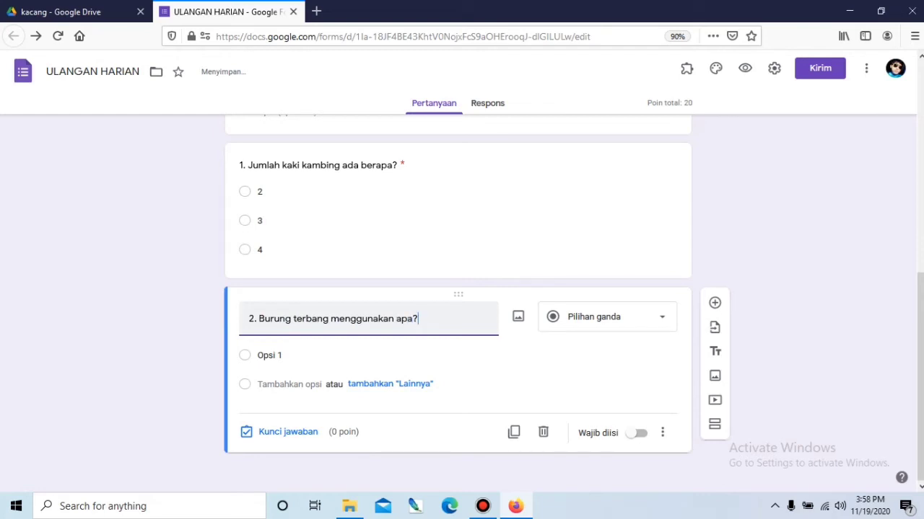
Give the bird question the answer options kaki, perut and sayap.
{"action": "left_click", "coordinate": [269, 355]}
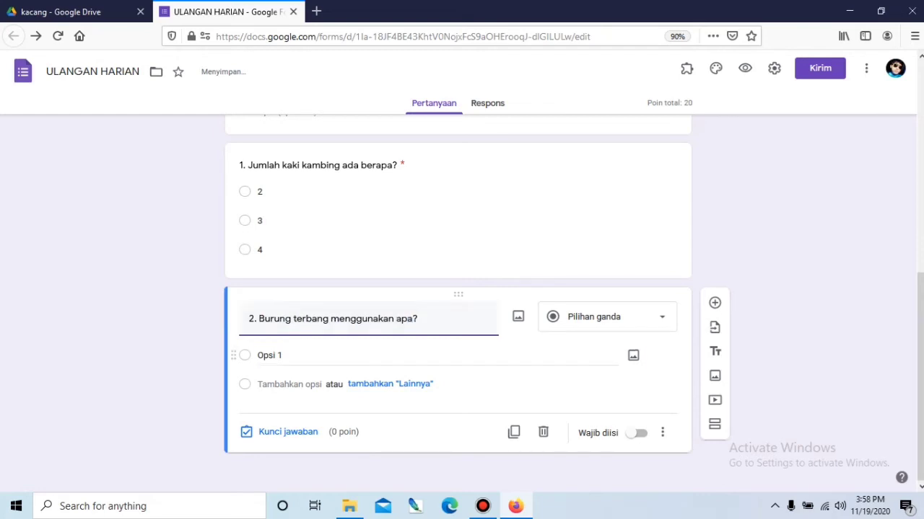
{"action": "type", "text": "kaki"}
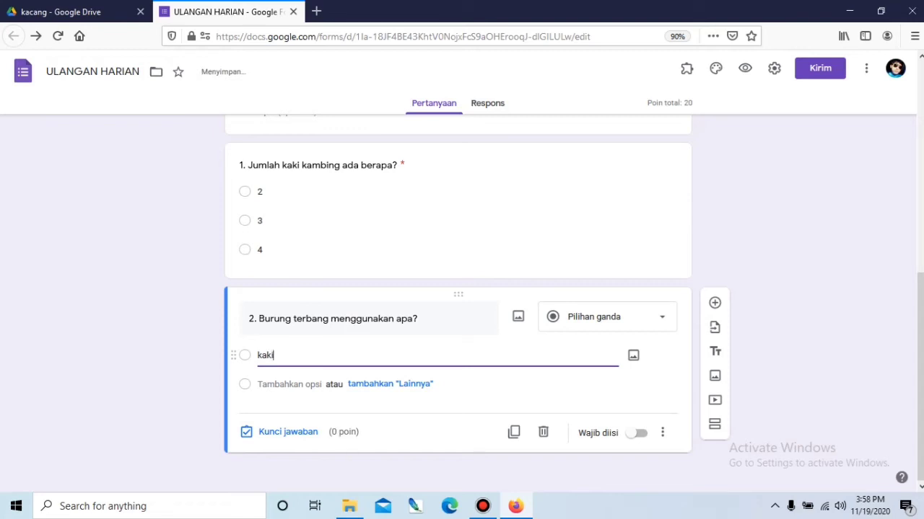
{"action": "left_click", "coordinate": [289, 384]}
{"action": "type", "text": "peru"}
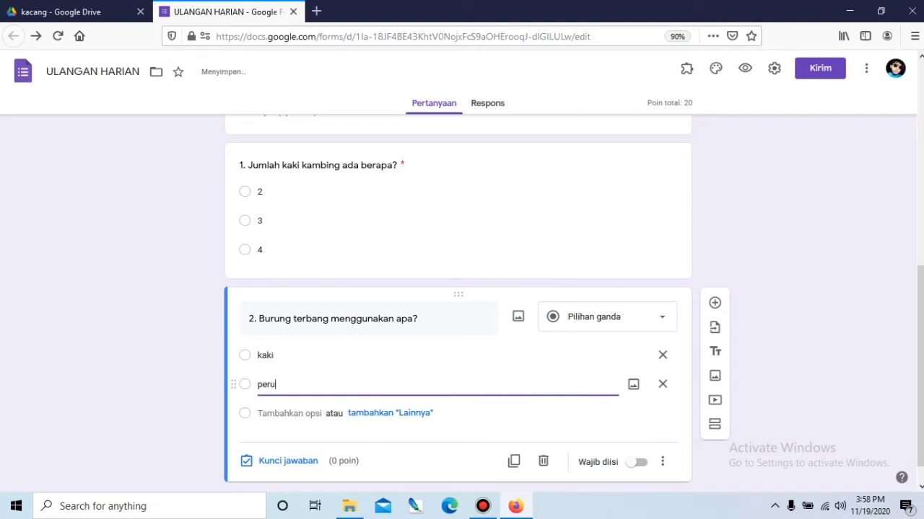
{"action": "type", "text": "rt"}
{"action": "key", "text": "Return"}
{"action": "type", "text": "sa"}
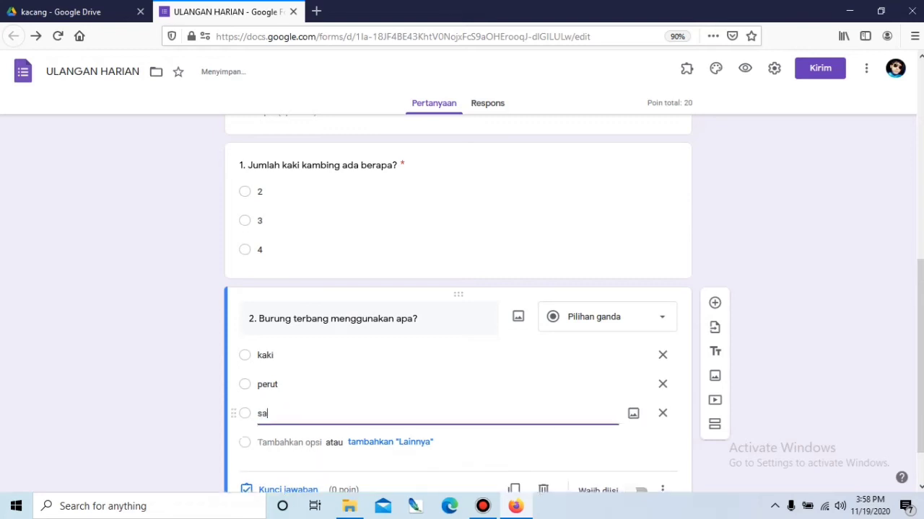
{"action": "type", "text": "yap"}
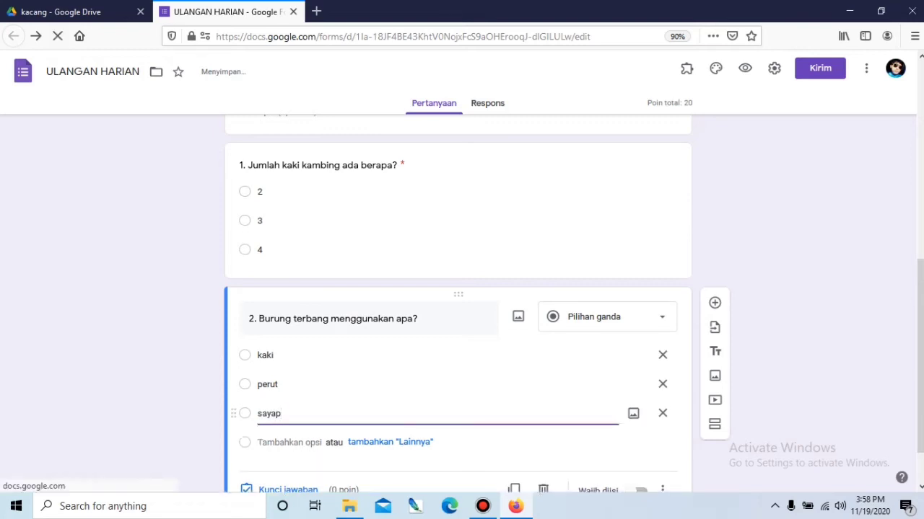
Mark sayap as the bird question's correct answer, worth 20 points, and make the question required.
{"action": "scroll", "coordinate": [288, 433], "scroll_direction": "down", "scroll_amount": 1}
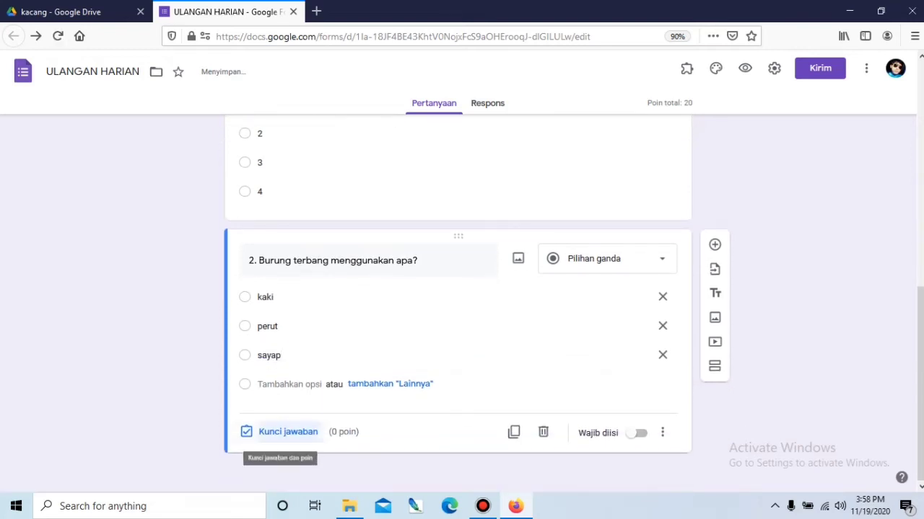
{"action": "left_click", "coordinate": [287, 432]}
{"action": "left_click", "coordinate": [274, 397]}
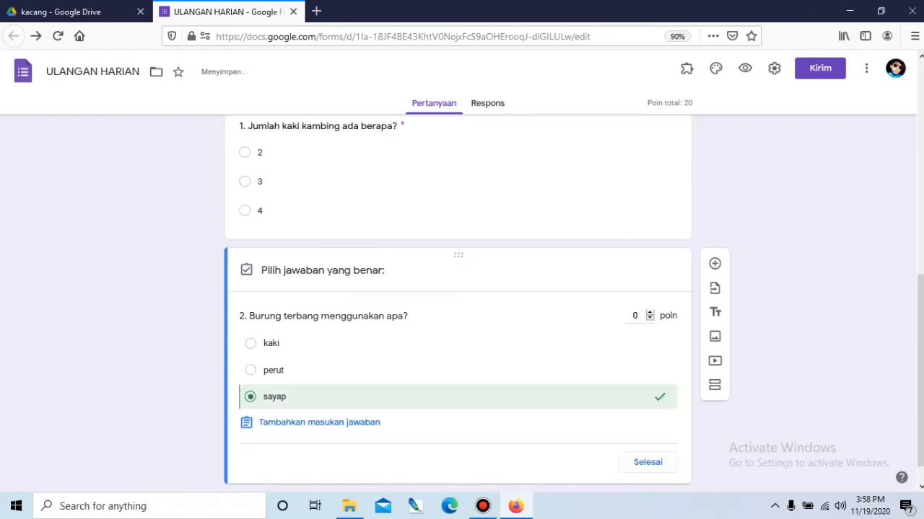
{"action": "left_click", "coordinate": [635, 315]}
{"action": "type", "text": "20"}
{"action": "scroll", "coordinate": [459, 325], "scroll_direction": "down", "scroll_amount": 1}
{"action": "left_click", "coordinate": [647, 431]}
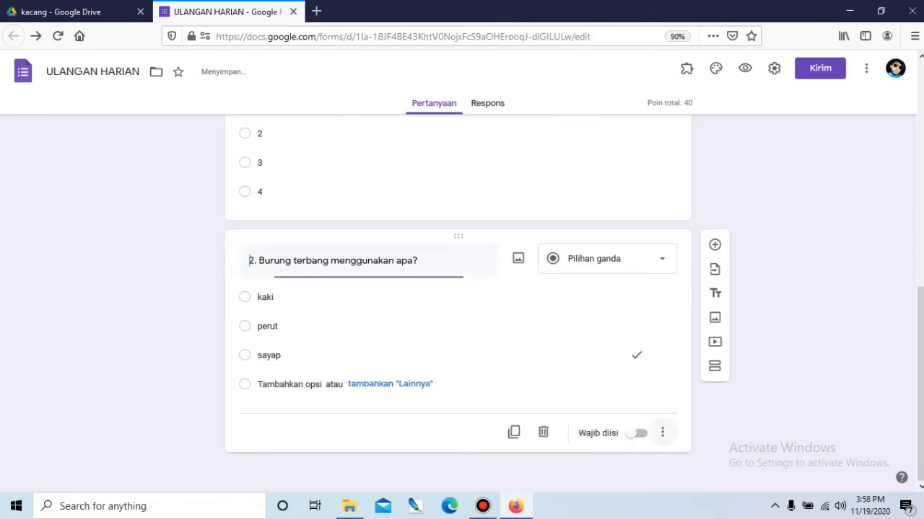
{"action": "left_click", "coordinate": [638, 433]}
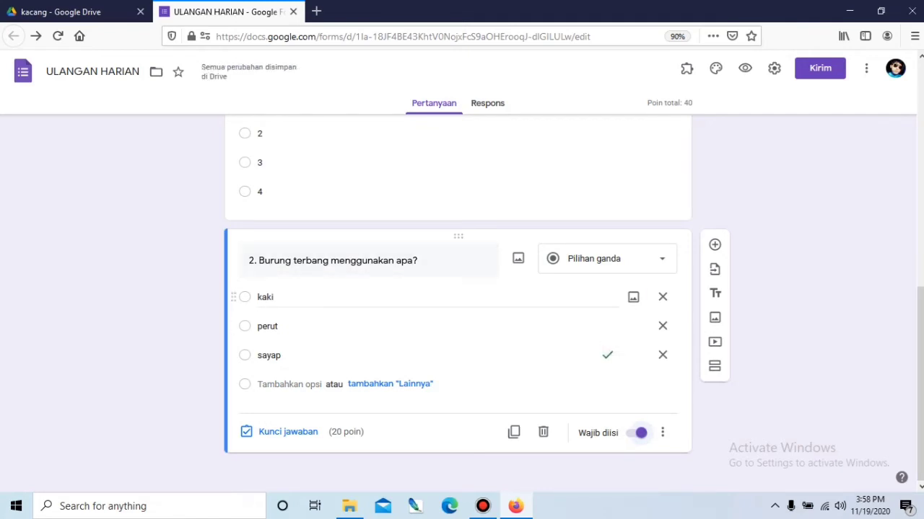
Add a multiple-choice question below the bird question with the text "3. ayam berkembangbiak dengan apa?".
{"action": "left_click", "coordinate": [715, 245]}
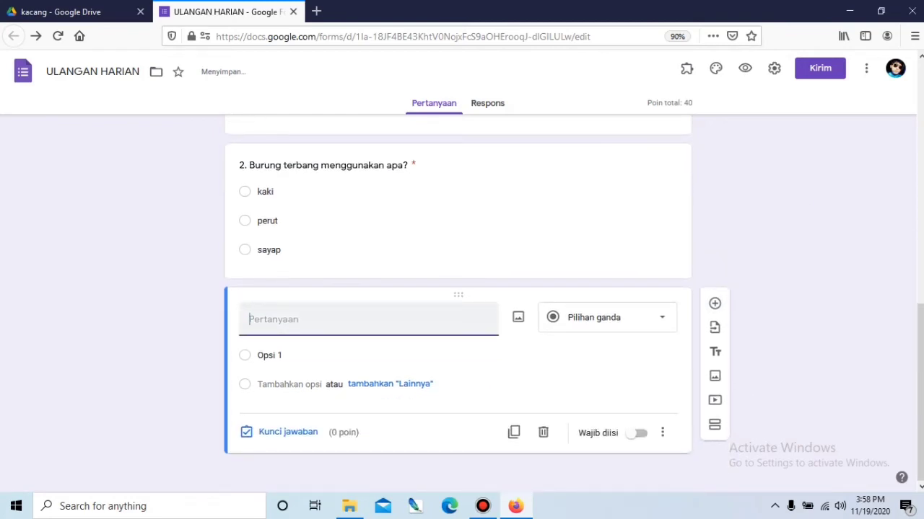
{"action": "type", "text": "3."}
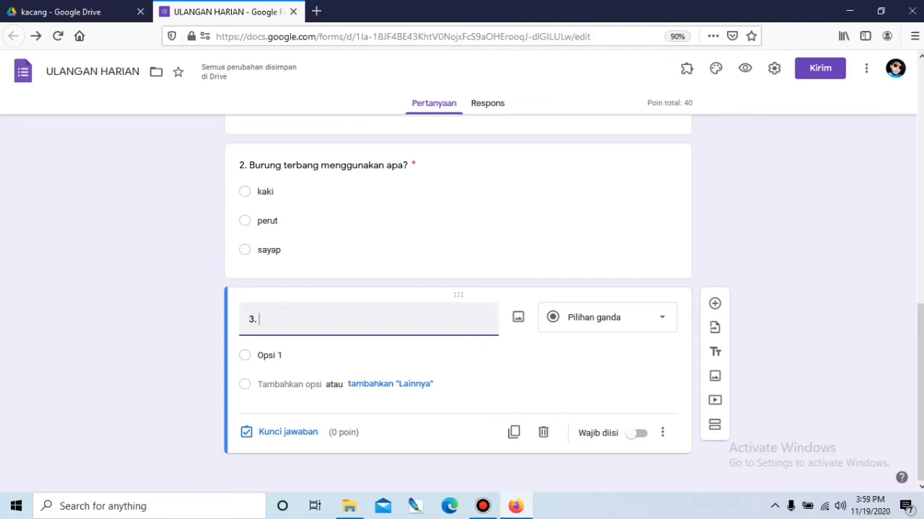
{"action": "key", "text": "BackSpace"}
{"action": "type", "text": "yam berkem"}
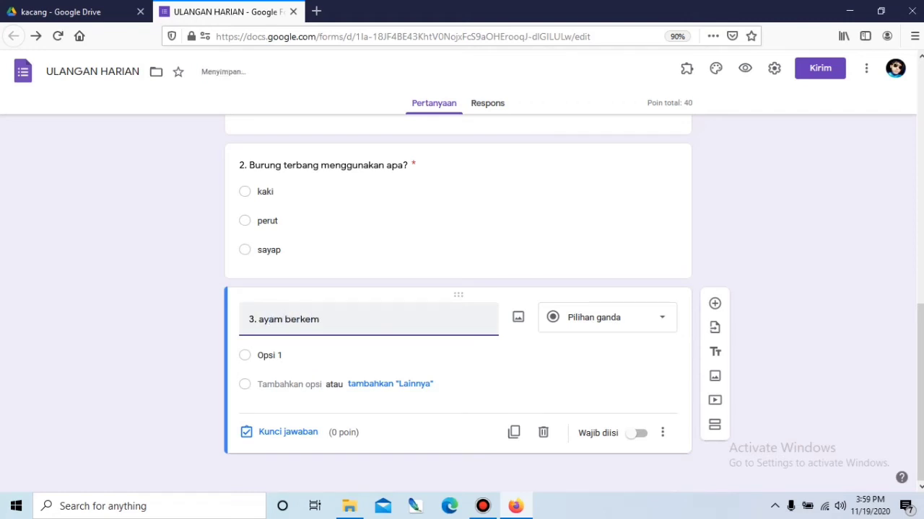
{"action": "type", "text": "bang"}
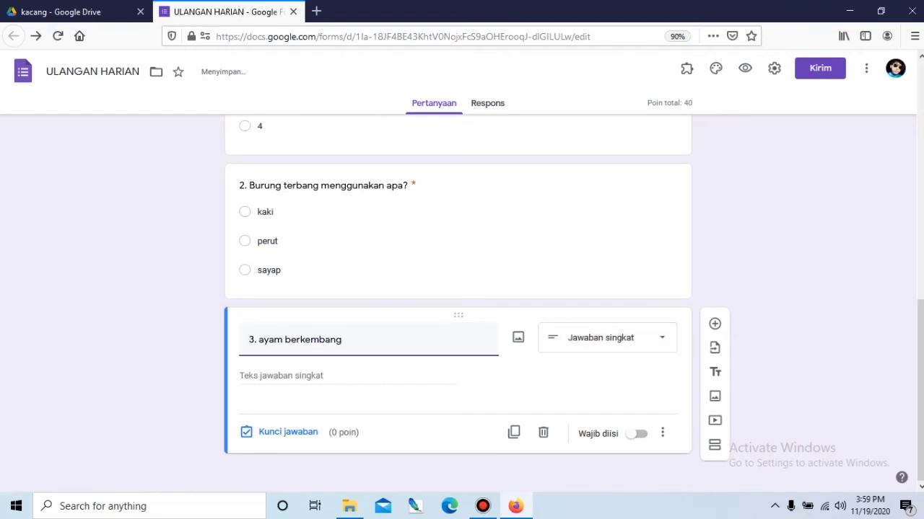
{"action": "type", "text": "biak dengan"}
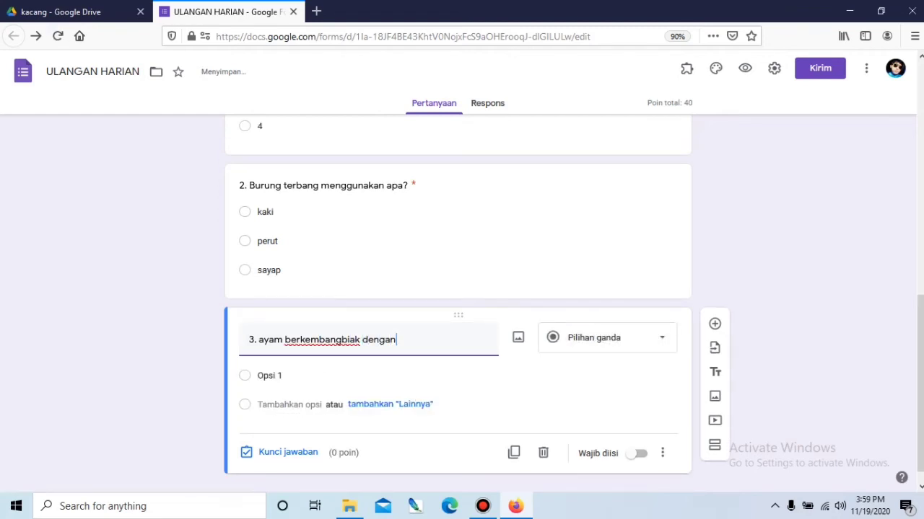
{"action": "type", "text": " apa?"}
Give the chicken question the answer options beranak, bertelur, and beranak dan bertelur.
{"action": "left_click", "coordinate": [271, 376]}
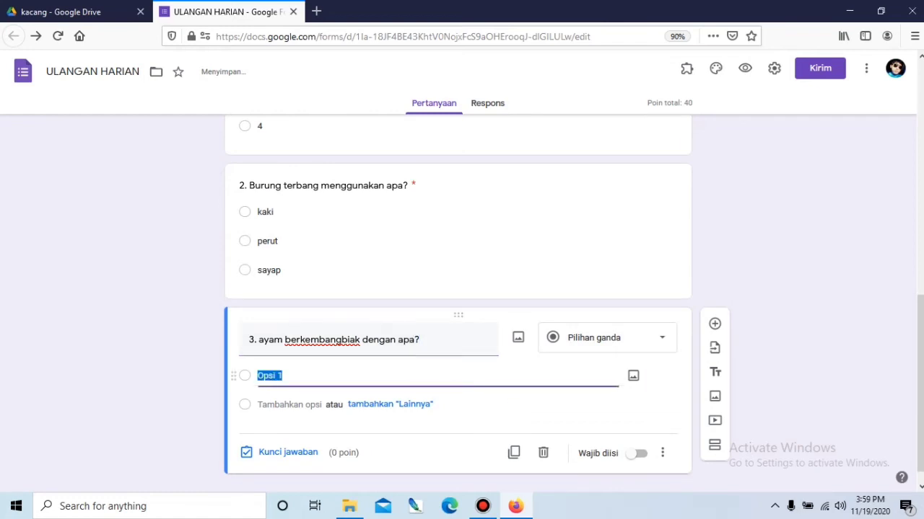
{"action": "type", "text": "bera"}
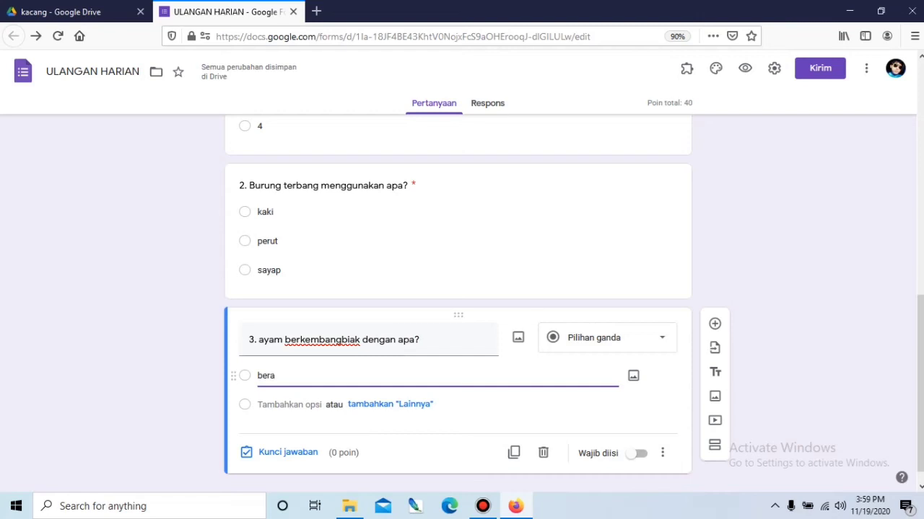
{"action": "type", "text": "nak"}
{"action": "key", "text": "Return"}
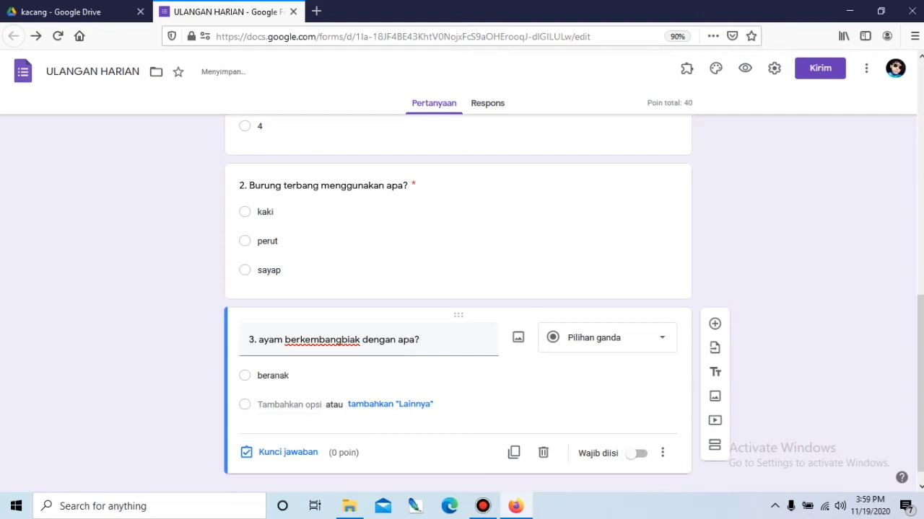
{"action": "type", "text": "bertelur"}
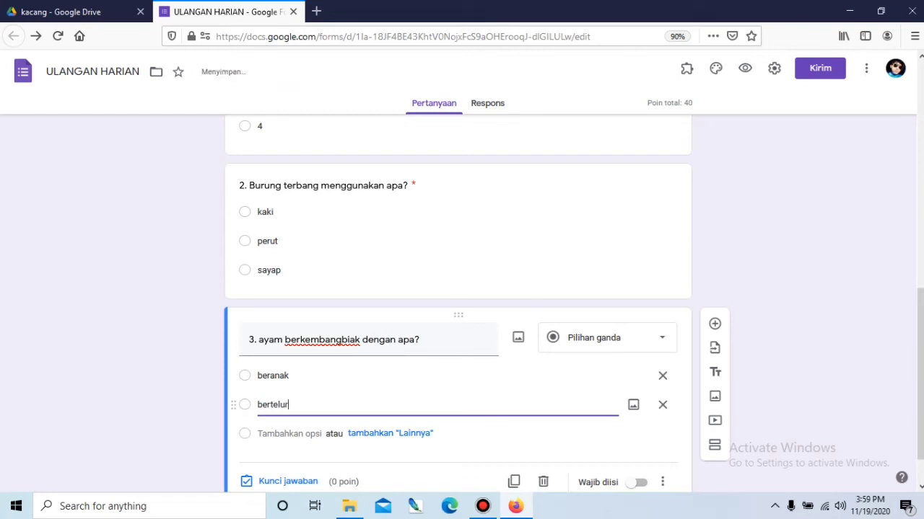
{"action": "key", "text": "Return"}
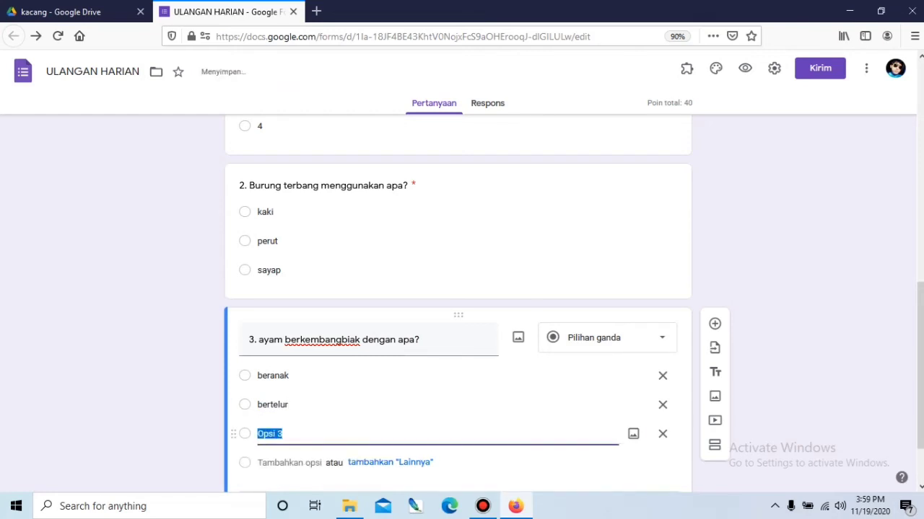
{"action": "type", "text": "b"}
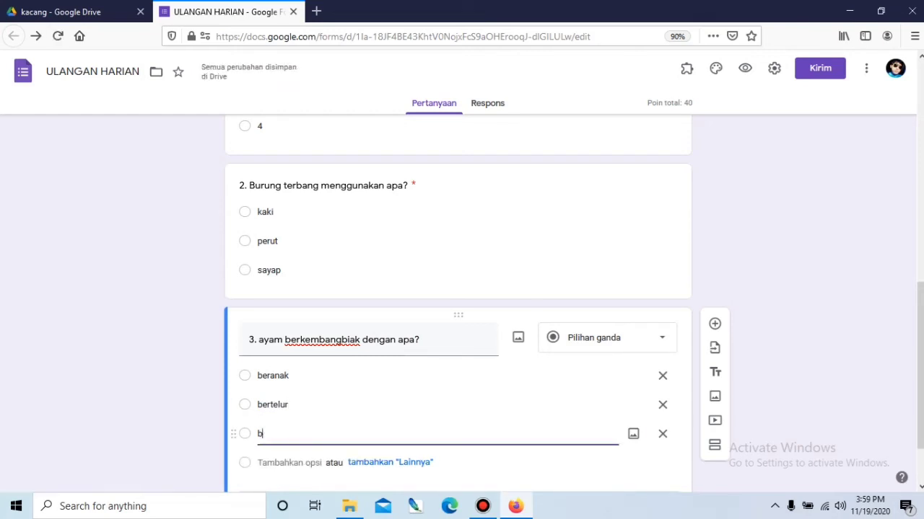
{"action": "type", "text": "eranak dan berte"}
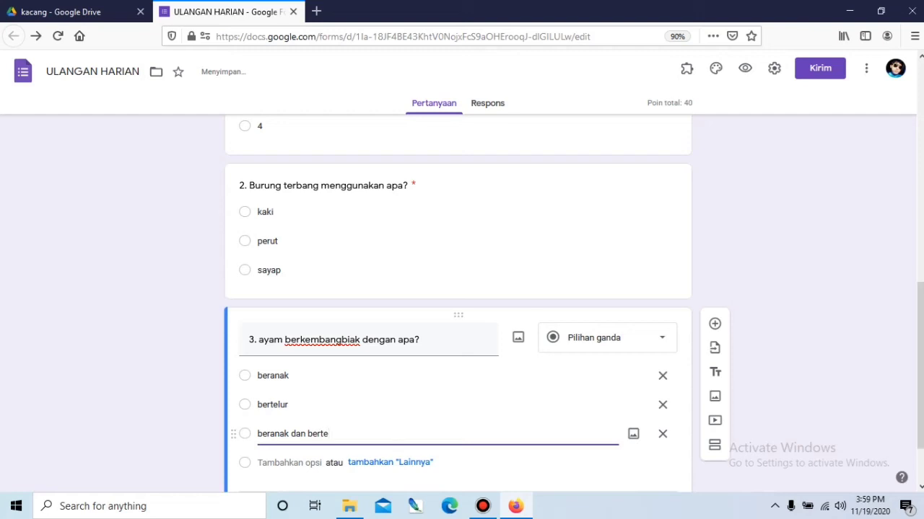
{"action": "type", "text": "lur"}
Mark bertelur as the chicken question's correct answer and set its value to 20 points.
{"action": "scroll", "coordinate": [462, 303], "scroll_direction": "down", "scroll_amount": 2}
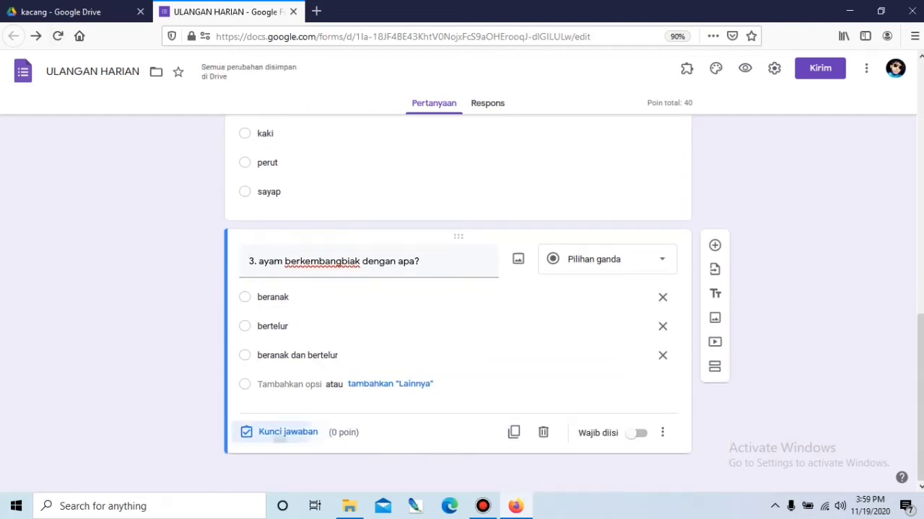
{"action": "left_click", "coordinate": [280, 433]}
{"action": "left_click", "coordinate": [278, 369]}
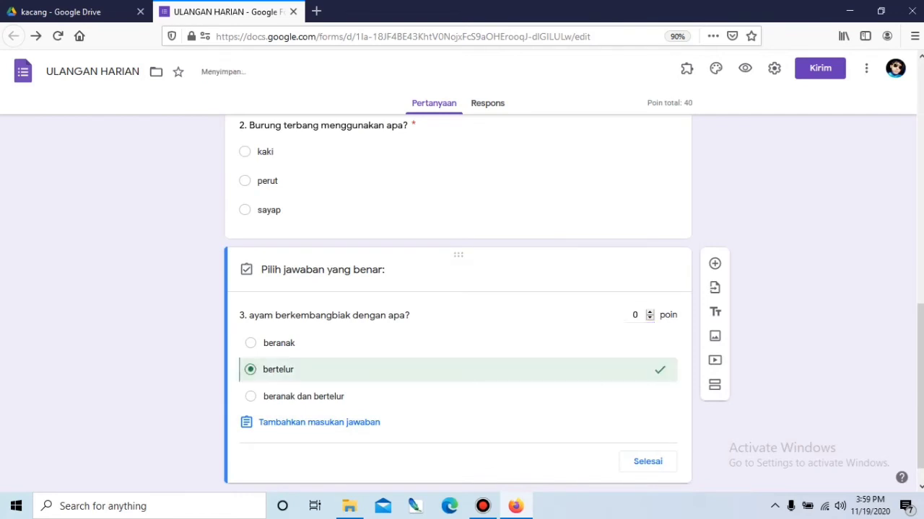
{"action": "left_click", "coordinate": [634, 285]}
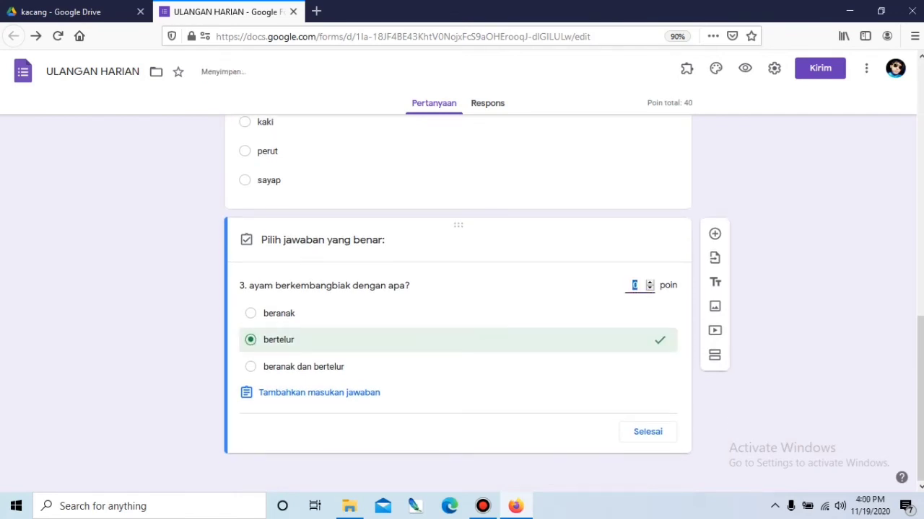
{"action": "type", "text": "20"}
{"action": "left_click", "coordinate": [647, 432]}
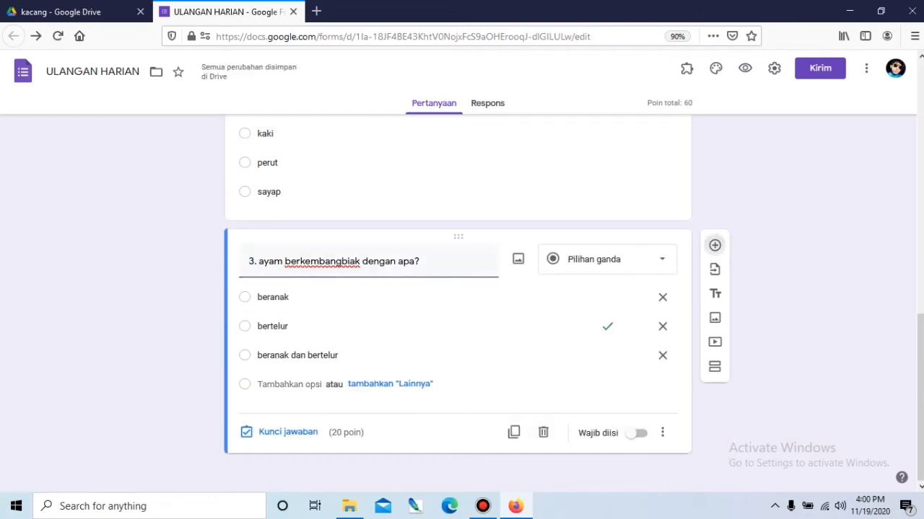
Add a question below the chicken question and insert the Question-mark-red-orange-animated image from the Pictures folder into it.
{"action": "left_click", "coordinate": [714, 246]}
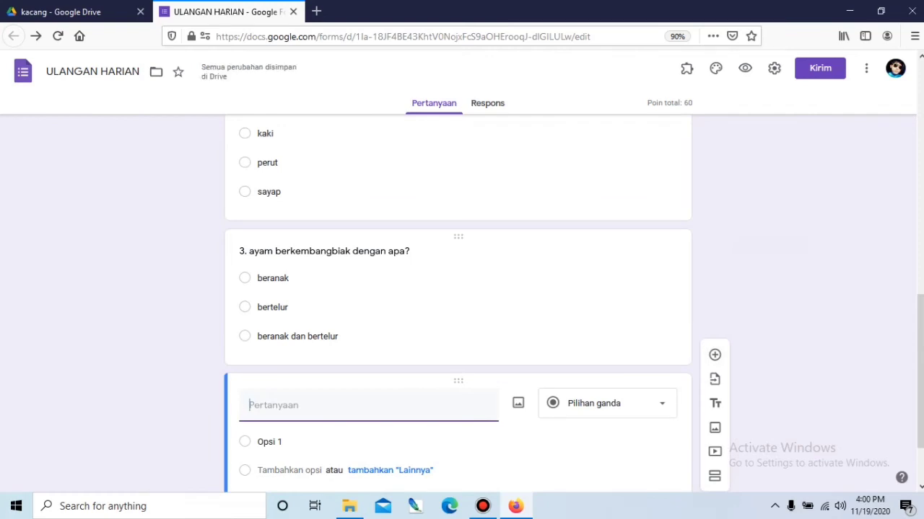
{"action": "scroll", "coordinate": [461, 310], "scroll_direction": "down", "scroll_amount": 2}
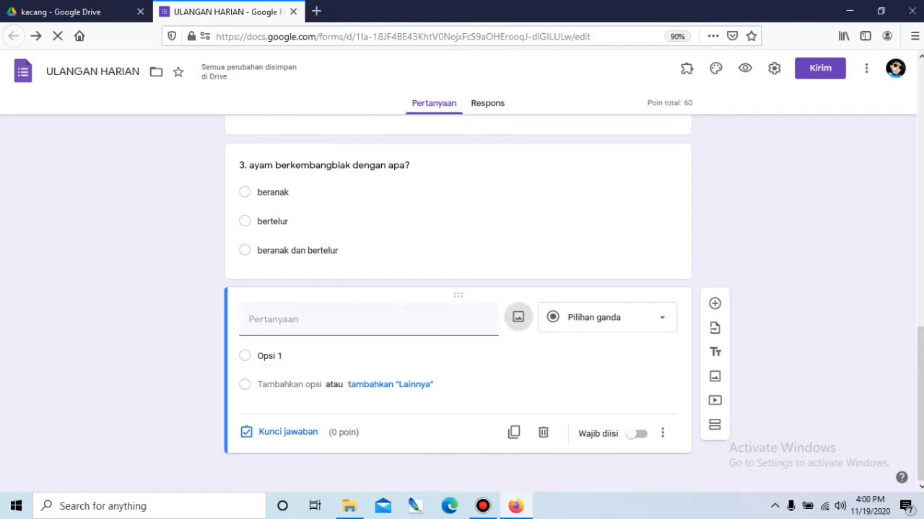
{"action": "left_click", "coordinate": [518, 318]}
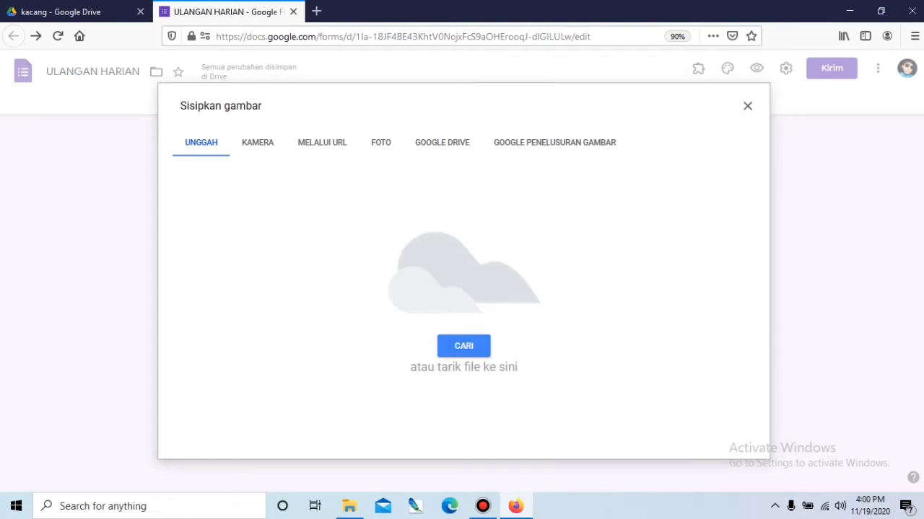
{"action": "left_click", "coordinate": [463, 345]}
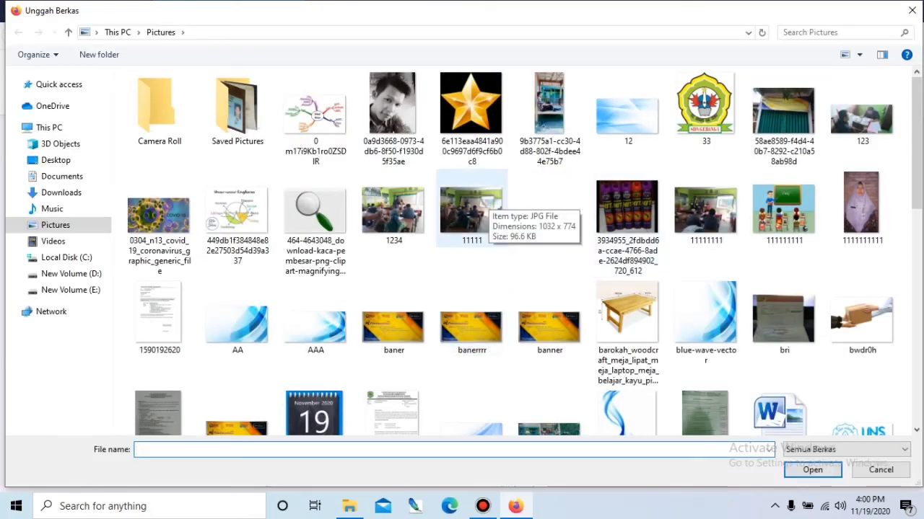
{"action": "scroll", "coordinate": [548, 195], "scroll_direction": "down", "scroll_amount": 10}
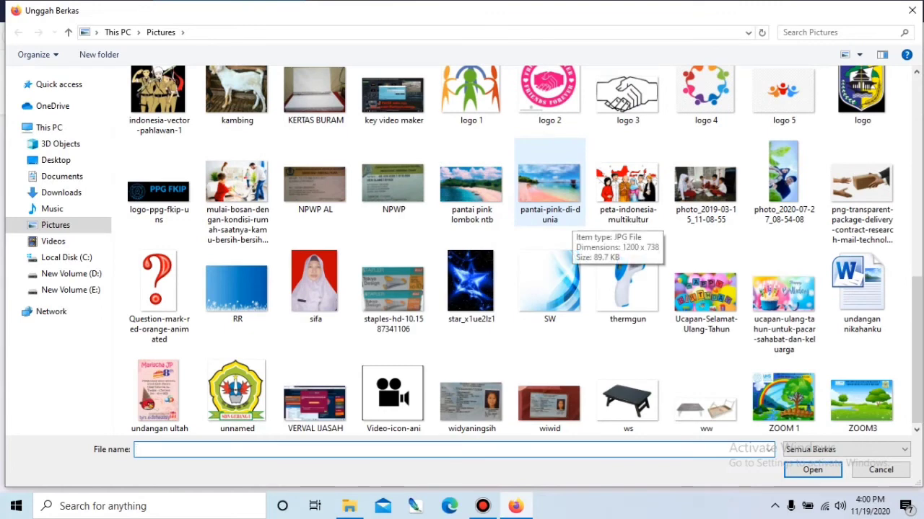
{"action": "left_click", "coordinate": [157, 275]}
{"action": "key", "text": "Return"}
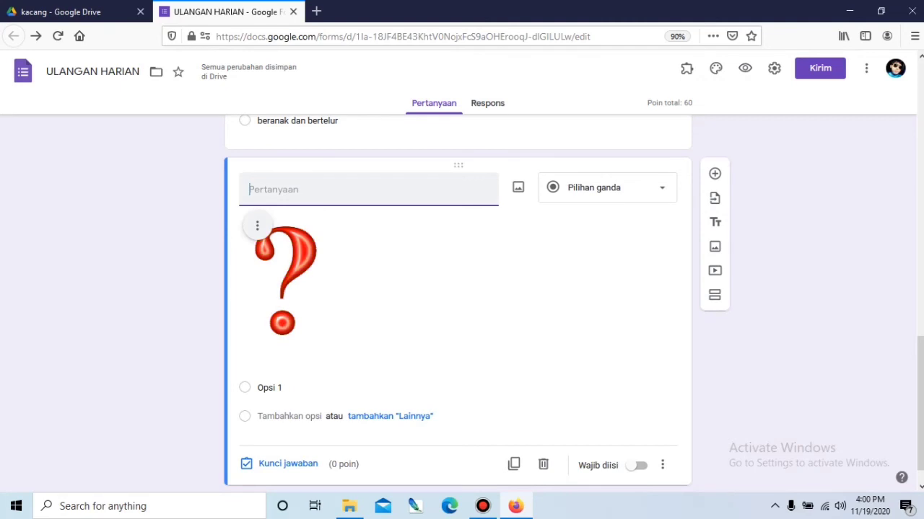
Enter "4. disebut apakah tanda di bawah ini?" as the text of the question with the question-mark image.
{"action": "type", "text": "4. "}
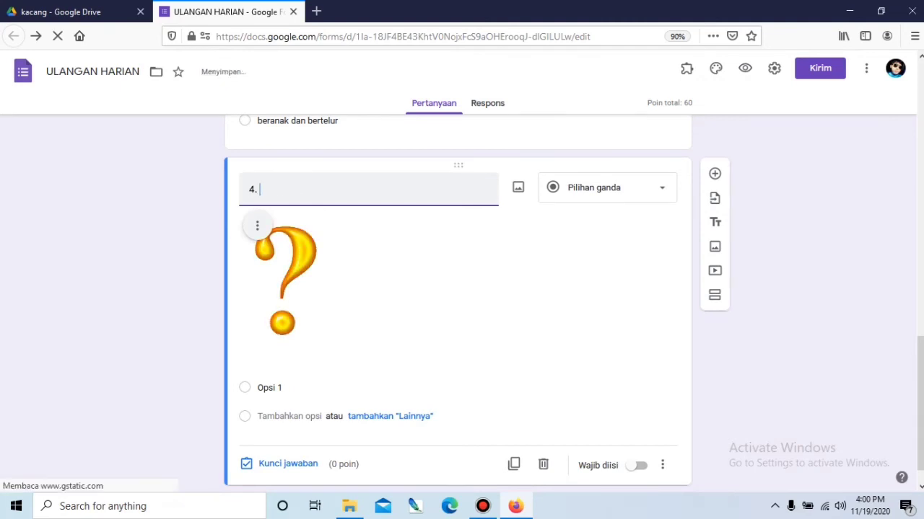
{"action": "type", "text": "dise"}
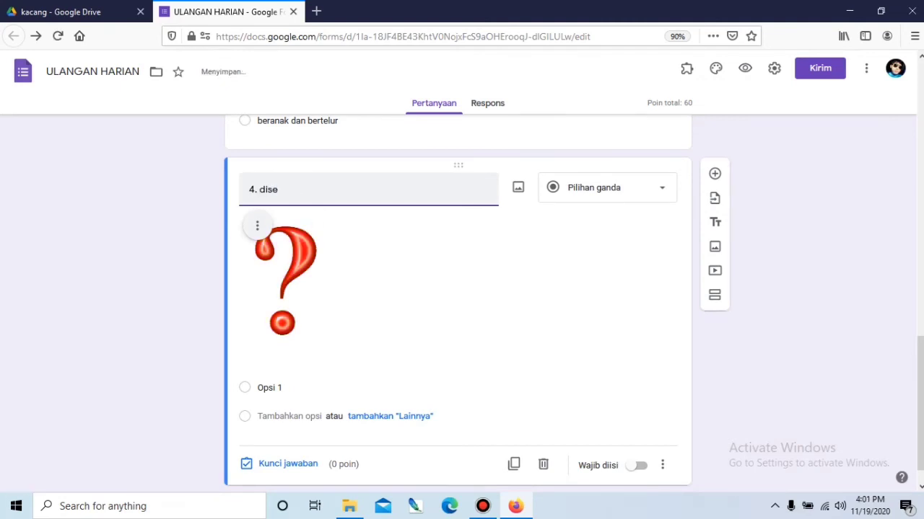
{"action": "type", "text": "bu"}
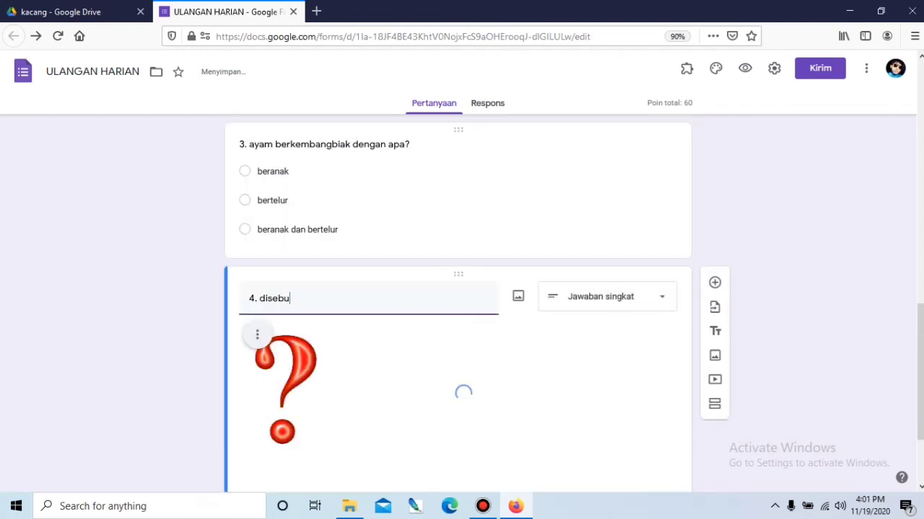
{"action": "type", "text": "t apaka"}
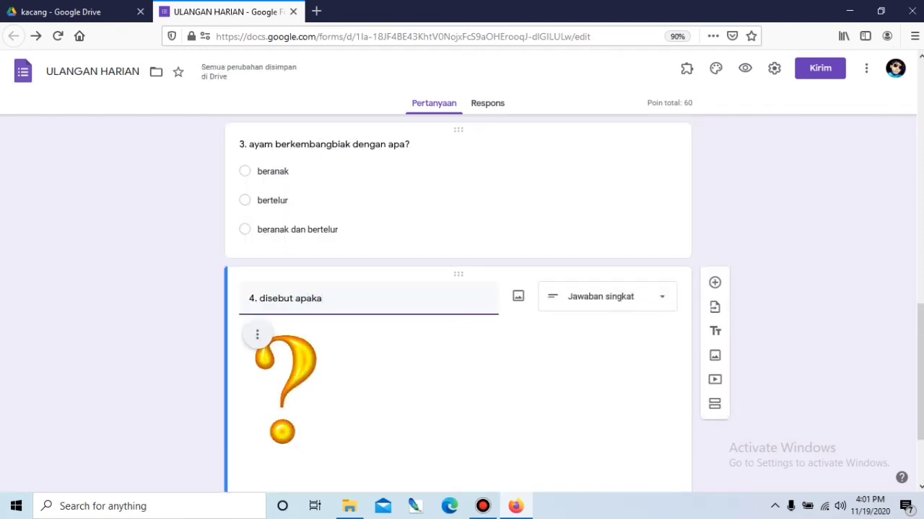
{"action": "type", "text": "h tan"}
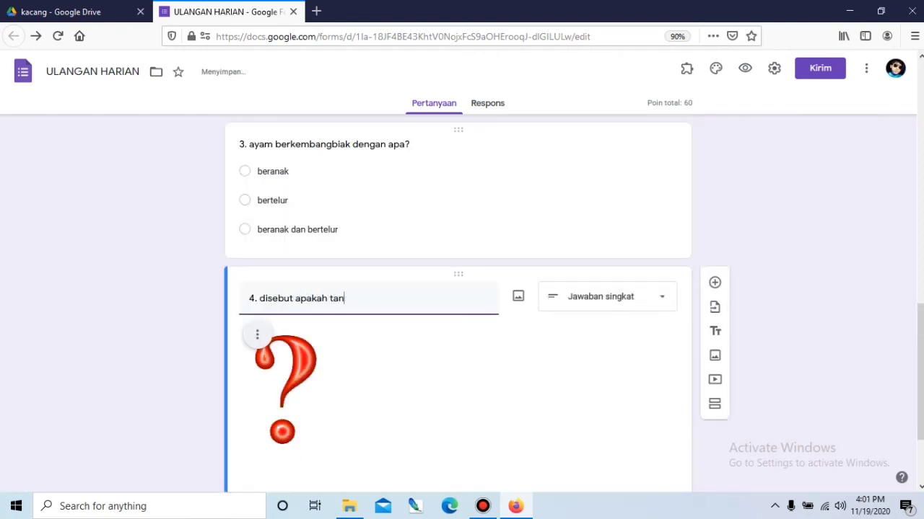
{"action": "type", "text": "da di baw"}
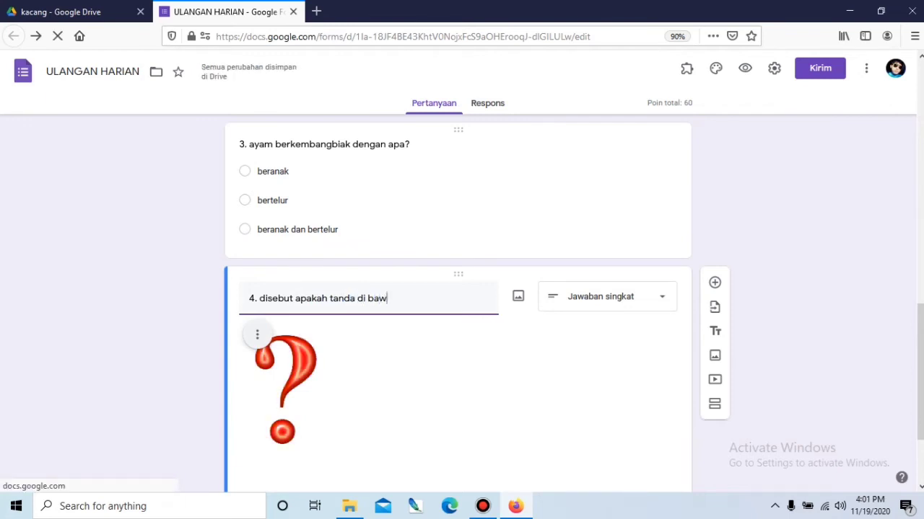
{"action": "type", "text": "ah ini"}
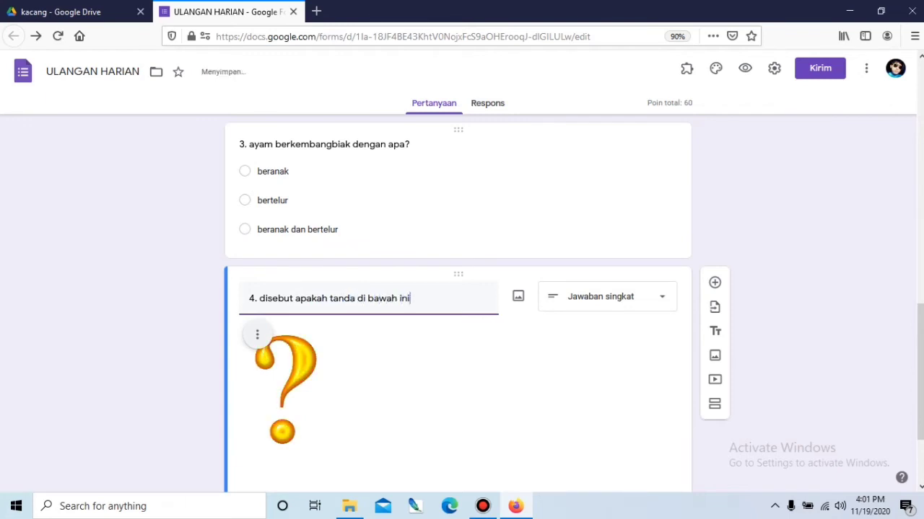
{"action": "type", "text": "?"}
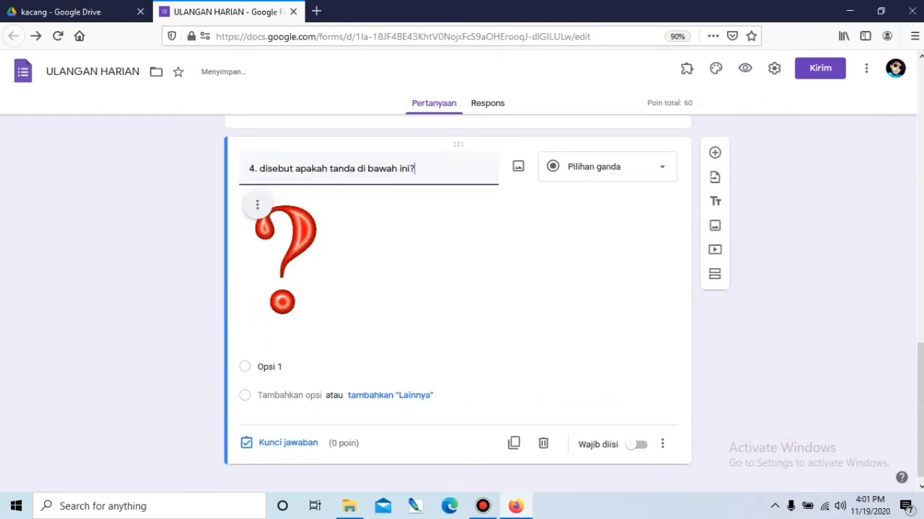
Give the question-mark question the answer options tanya, seru, and titik.
{"action": "left_click", "coordinate": [298, 367]}
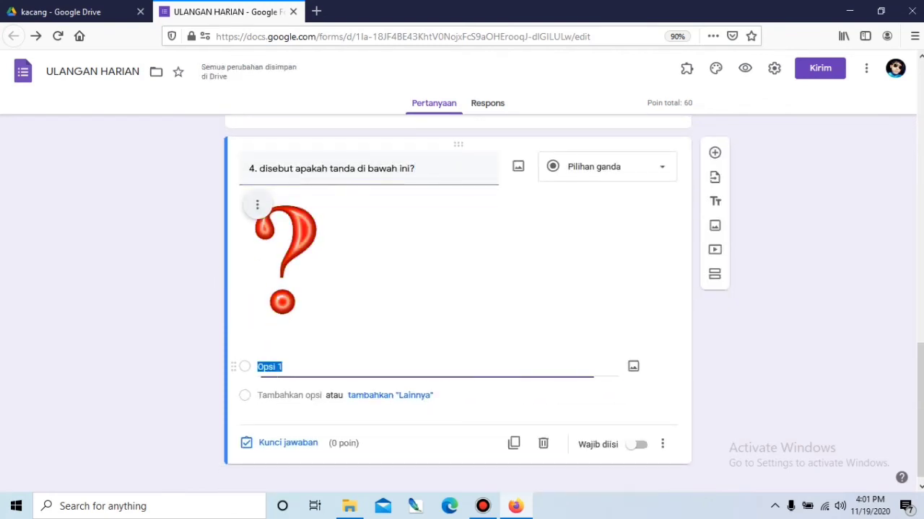
{"action": "type", "text": "ser"}
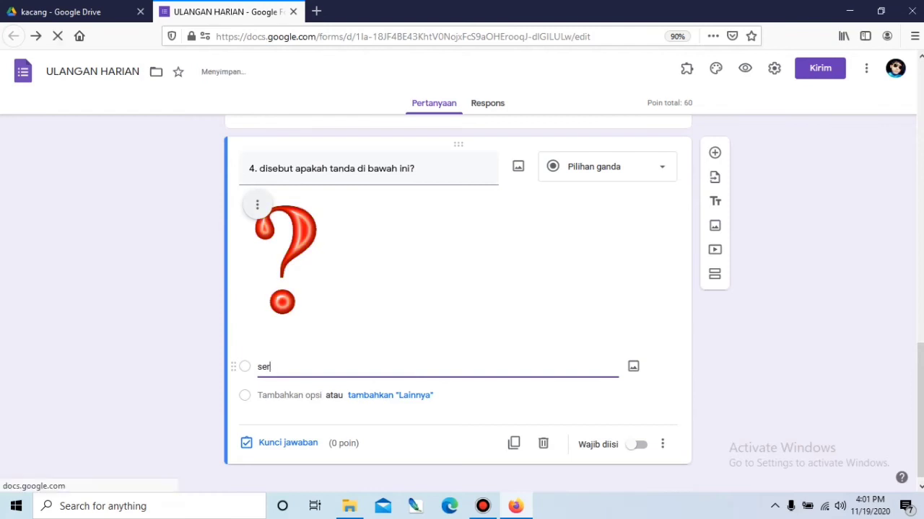
{"action": "key", "text": "BackSpace"}
{"action": "key", "text": "BackSpace"}
{"action": "type", "text": "ta"}
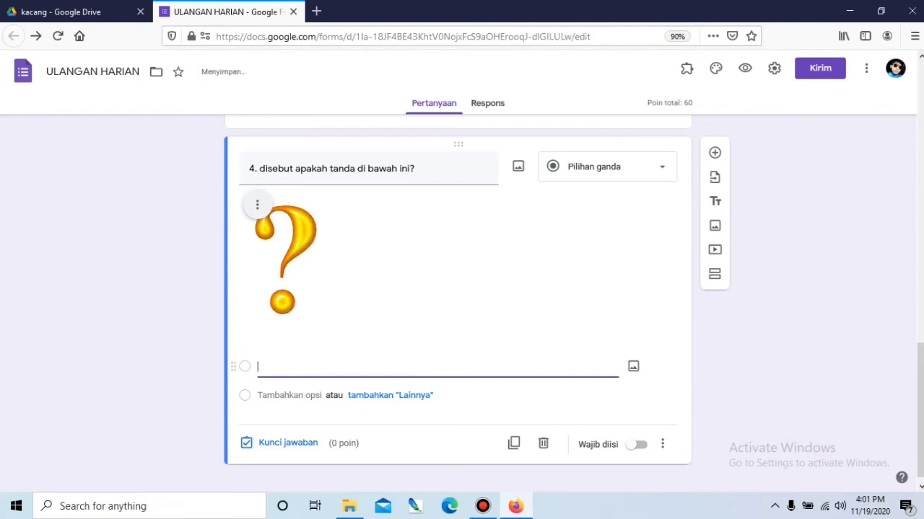
{"action": "type", "text": "nya"}
{"action": "key", "text": "Return"}
{"action": "type", "text": "seru"}
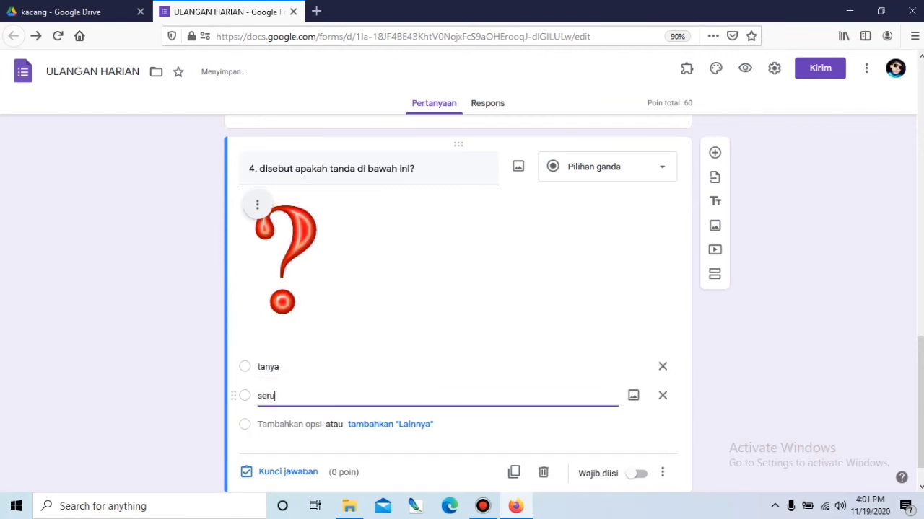
{"action": "key", "text": "Return"}
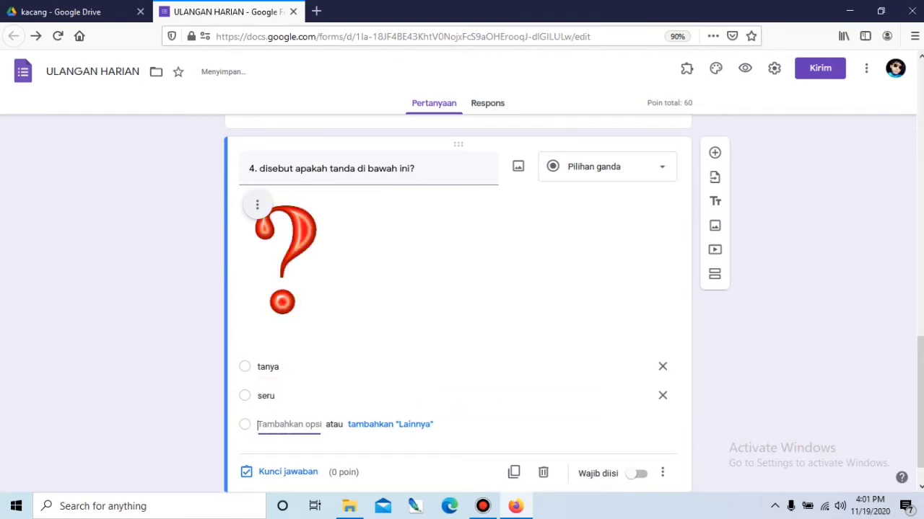
{"action": "type", "text": "titik"}
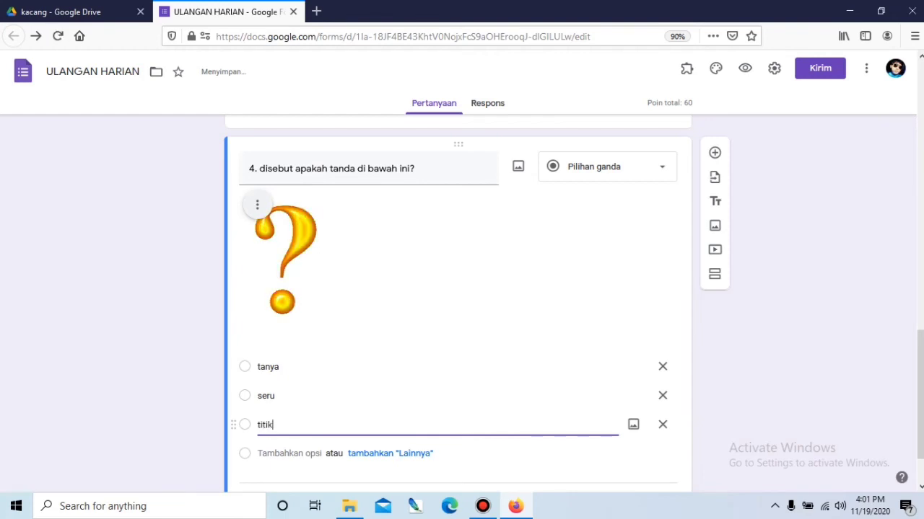
Mark tanya as the question-mark question's correct answer and set its value to 20 points.
{"action": "scroll", "coordinate": [458, 303], "scroll_direction": "down", "scroll_amount": 2}
{"action": "left_click", "coordinate": [298, 434]}
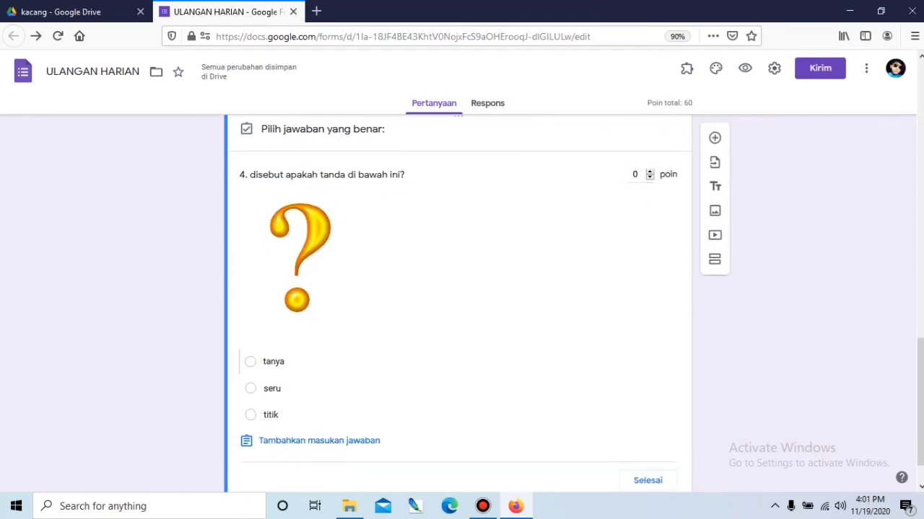
{"action": "left_click", "coordinate": [251, 361]}
{"action": "left_click", "coordinate": [635, 174]}
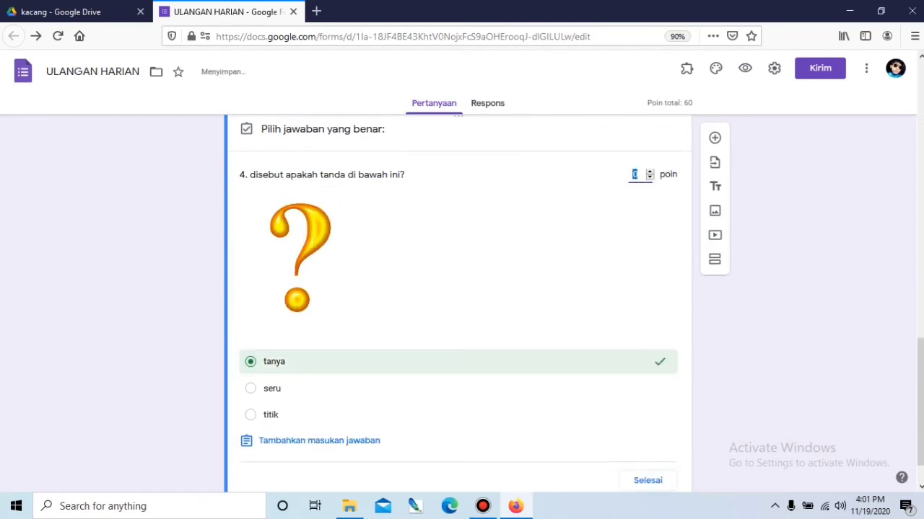
{"action": "type", "text": "20"}
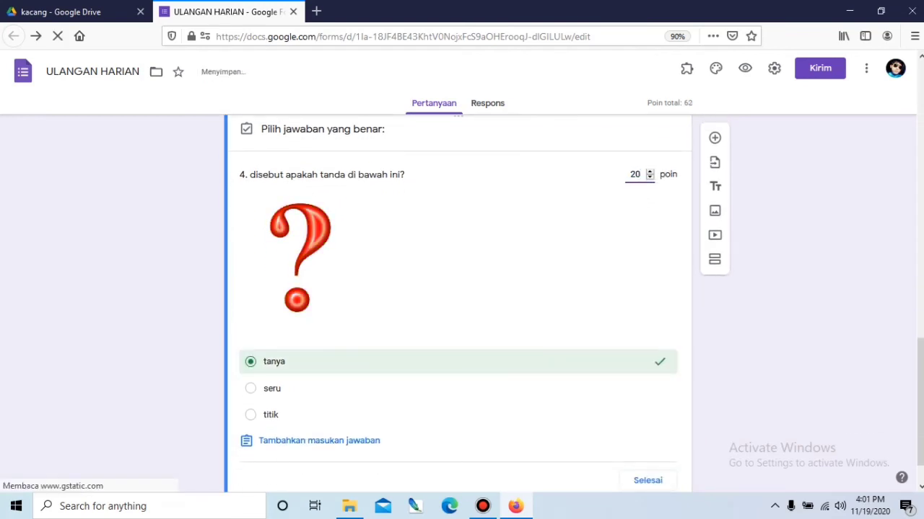
{"action": "scroll", "coordinate": [459, 303], "scroll_direction": "down", "scroll_amount": 1}
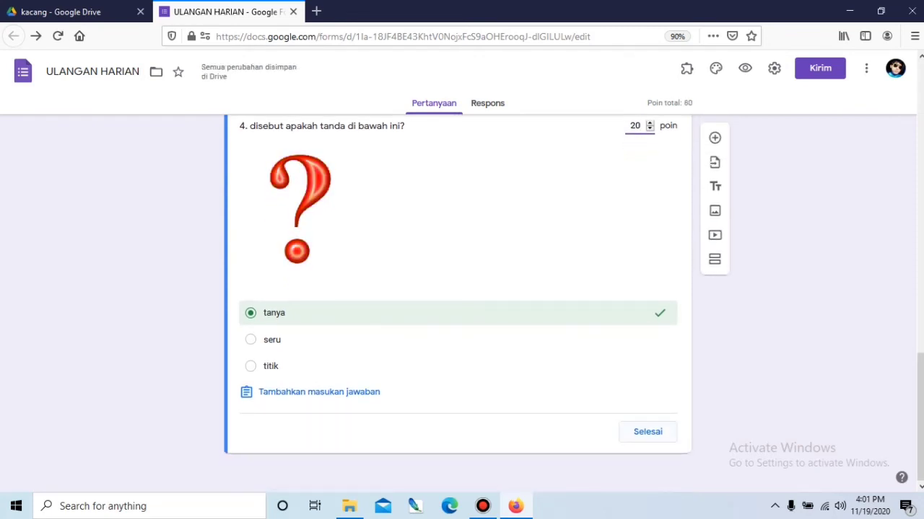
{"action": "left_click", "coordinate": [648, 432]}
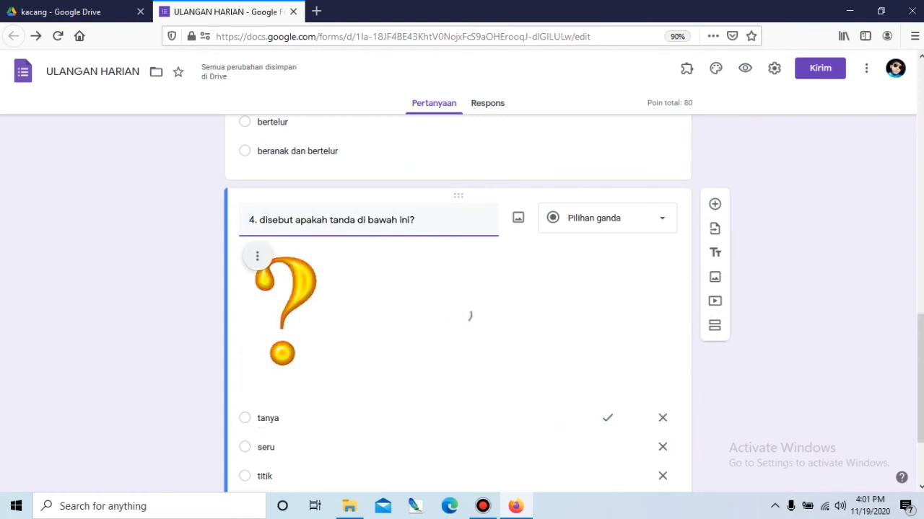
Add a multiple-choice question below the question-mark question and insert the kambing picture from the Pictures folder into its first option.
{"action": "left_click", "coordinate": [715, 204]}
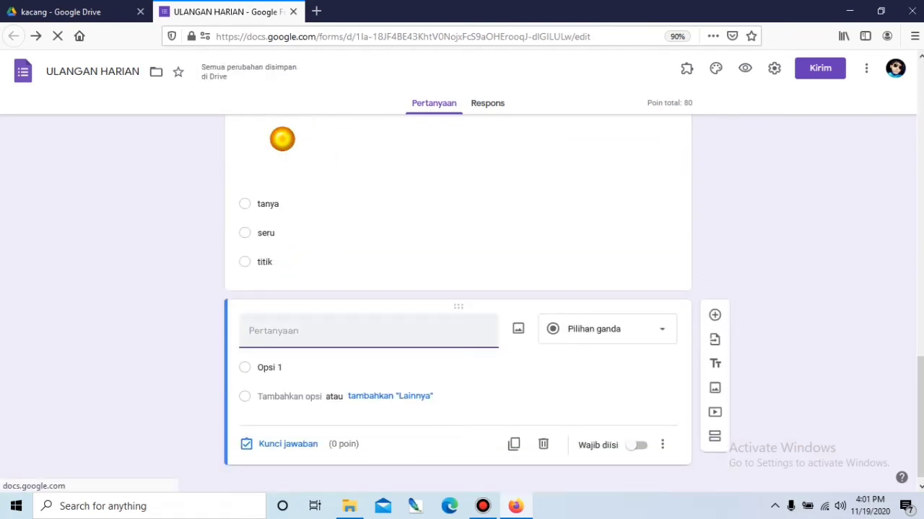
{"action": "scroll", "coordinate": [458, 304], "scroll_direction": "up", "scroll_amount": 2}
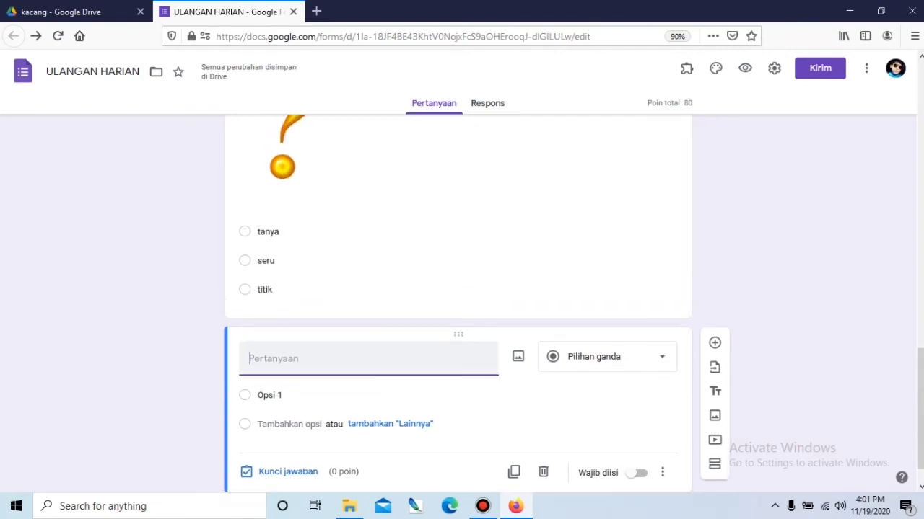
{"action": "scroll", "coordinate": [458, 303], "scroll_direction": "down", "scroll_amount": 2}
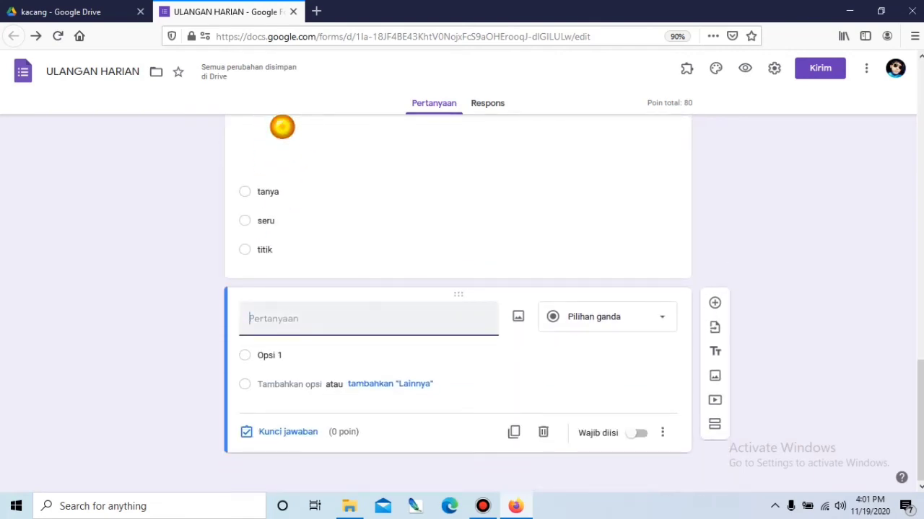
{"action": "left_click", "coordinate": [270, 355]}
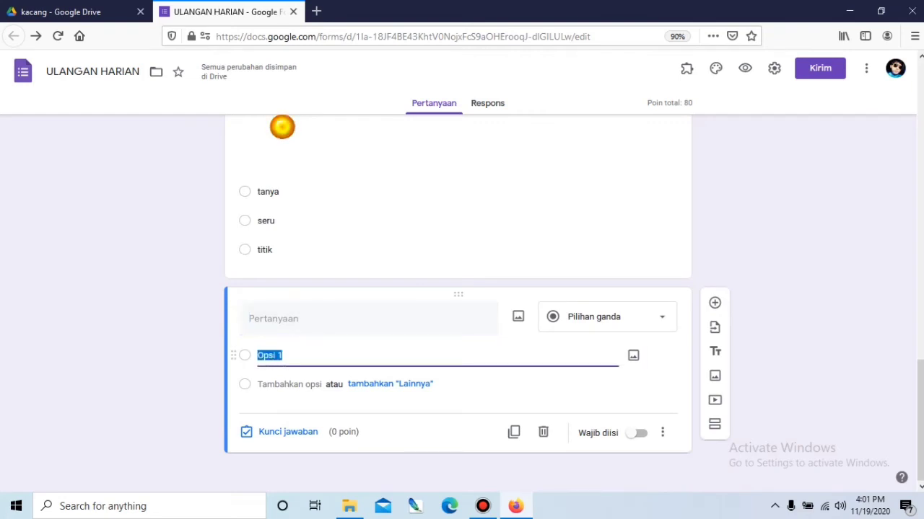
{"action": "left_click", "coordinate": [633, 355]}
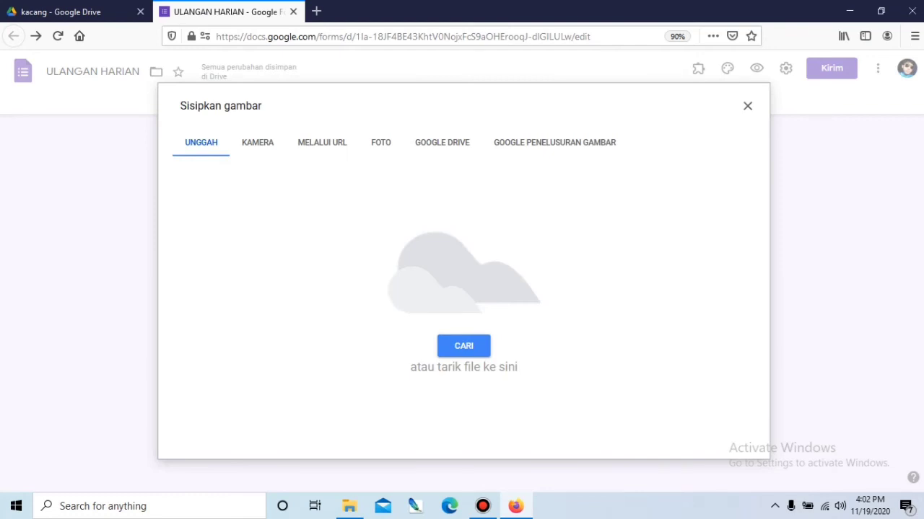
{"action": "left_click", "coordinate": [463, 346]}
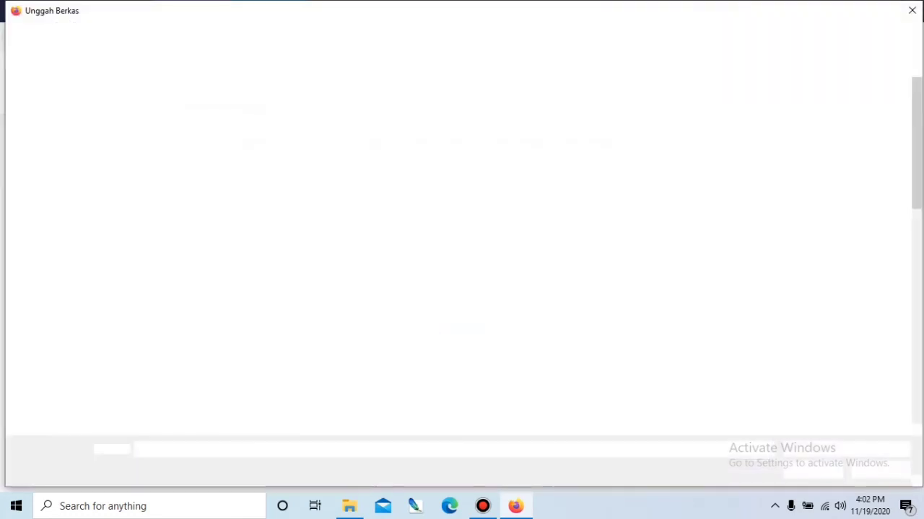
{"action": "scroll", "coordinate": [471, 184], "scroll_direction": "down", "scroll_amount": 10}
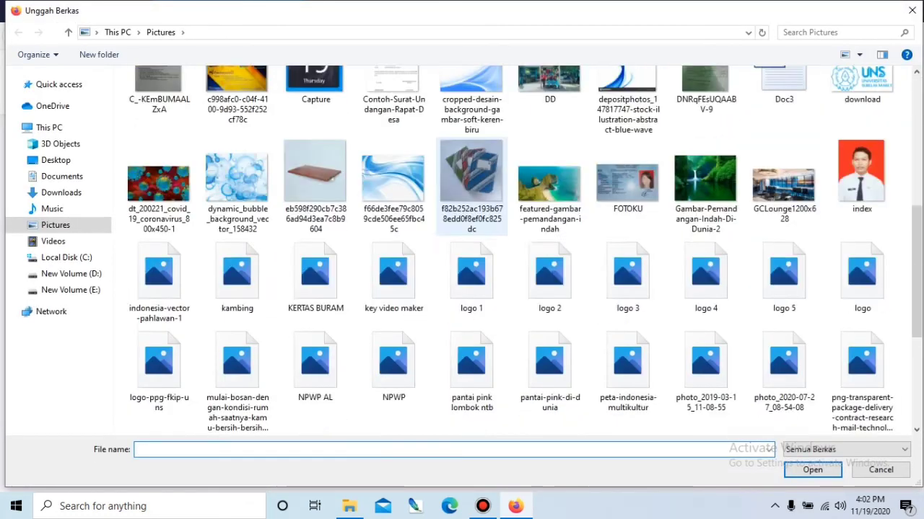
{"action": "scroll", "coordinate": [471, 184], "scroll_direction": "up", "scroll_amount": 3}
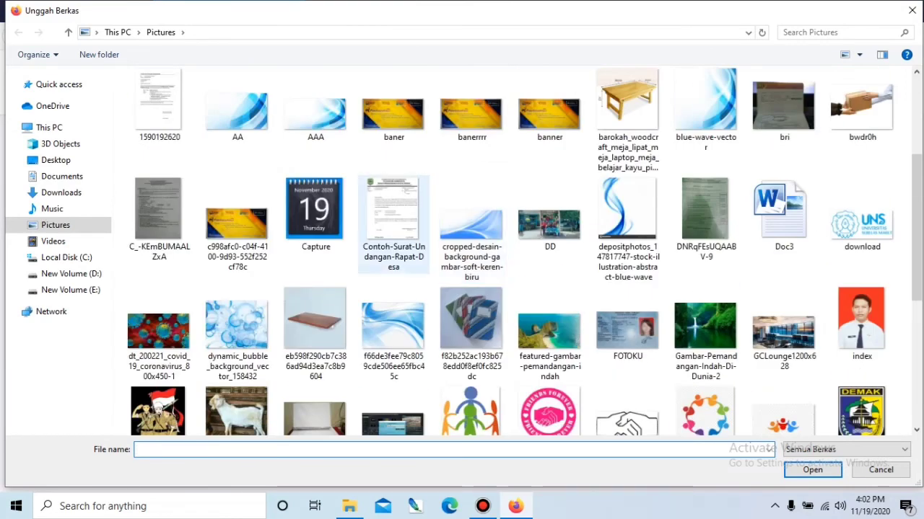
{"action": "scroll", "coordinate": [393, 184], "scroll_direction": "down", "scroll_amount": 3}
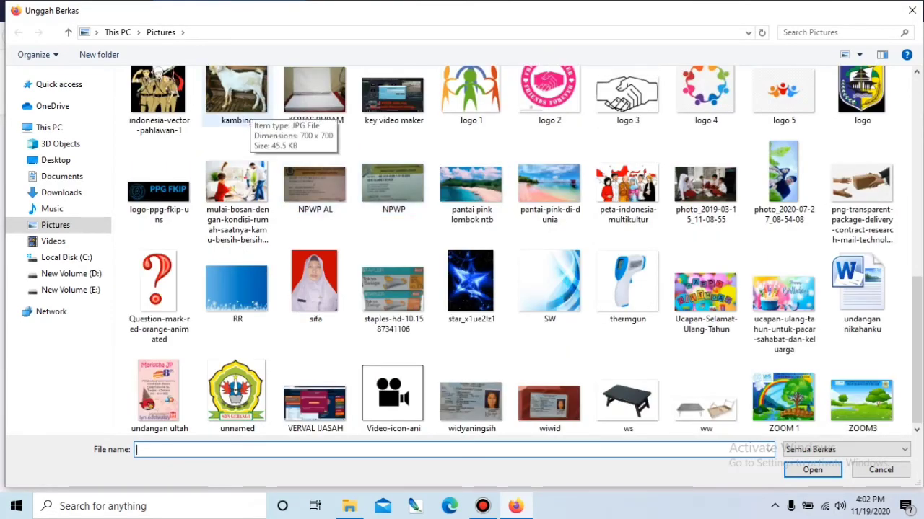
{"action": "double_click", "coordinate": [241, 101]}
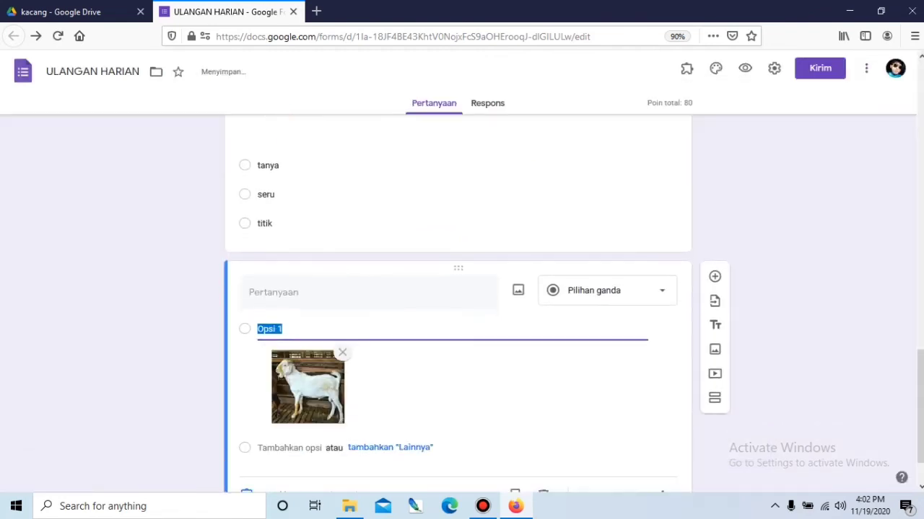
Add a second option to the new question and insert the kc cat picture from Saved Pictures > kelas 5.
{"action": "left_click", "coordinate": [289, 384]}
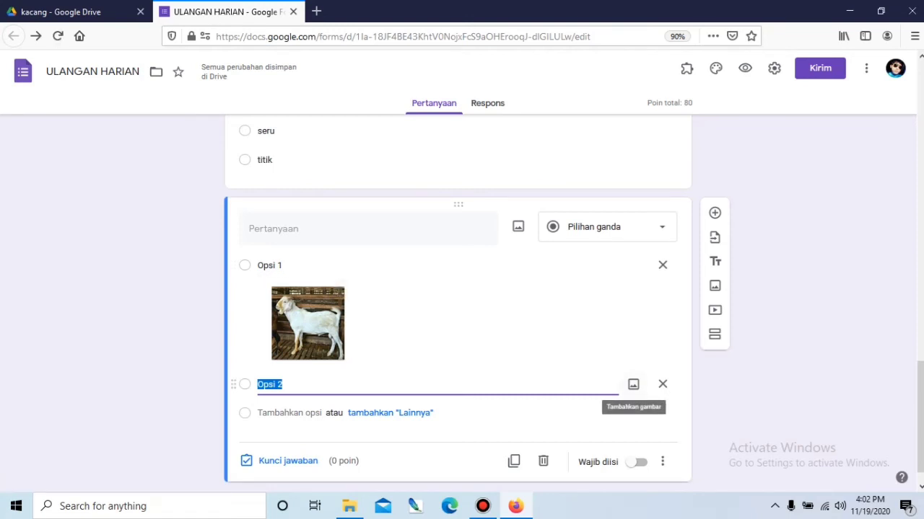
{"action": "left_click", "coordinate": [633, 384]}
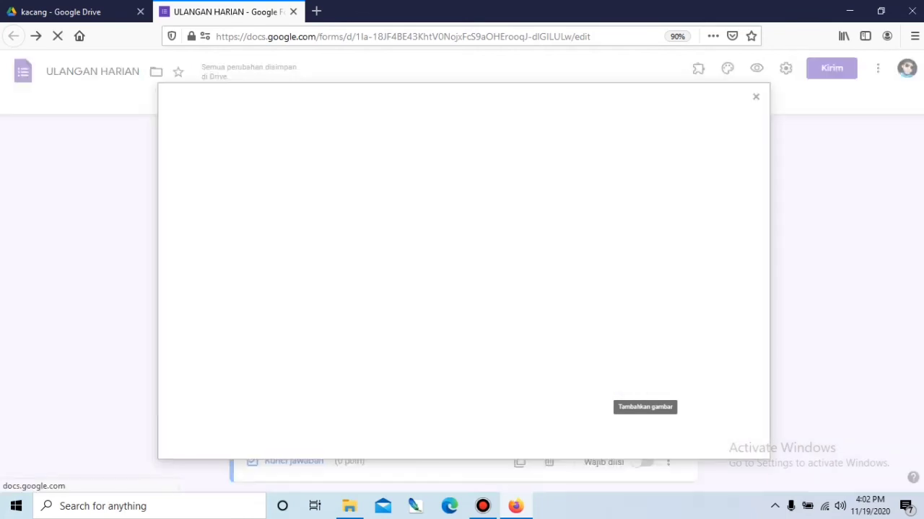
{"action": "left_click", "coordinate": [463, 345]}
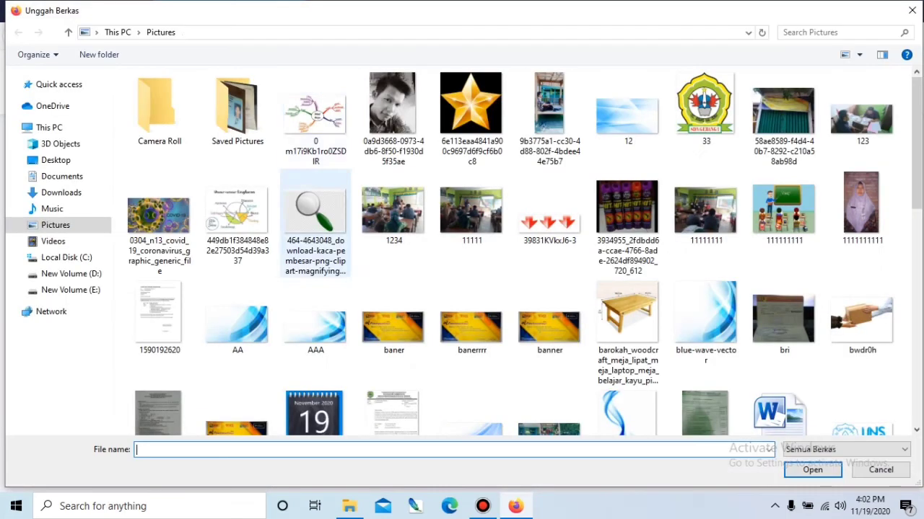
{"action": "double_click", "coordinate": [236, 108]}
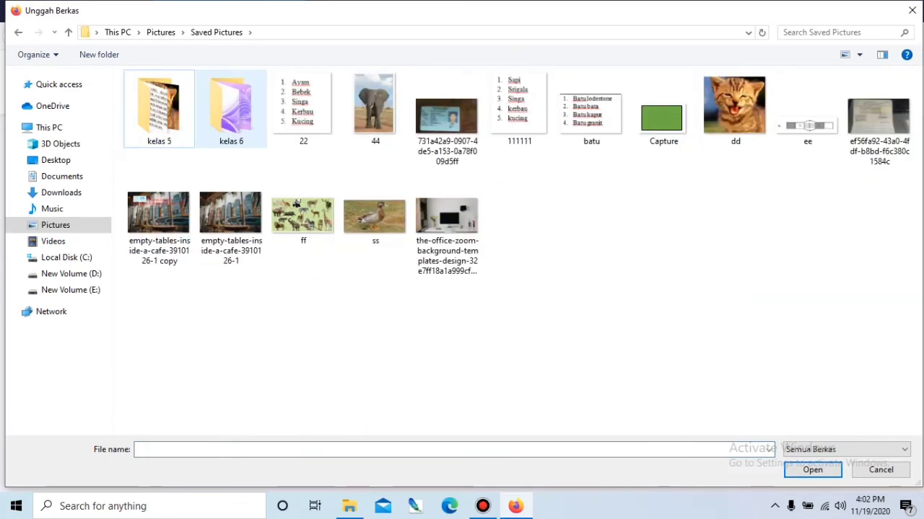
{"action": "left_click", "coordinate": [158, 108]}
{"action": "double_click", "coordinate": [159, 108]}
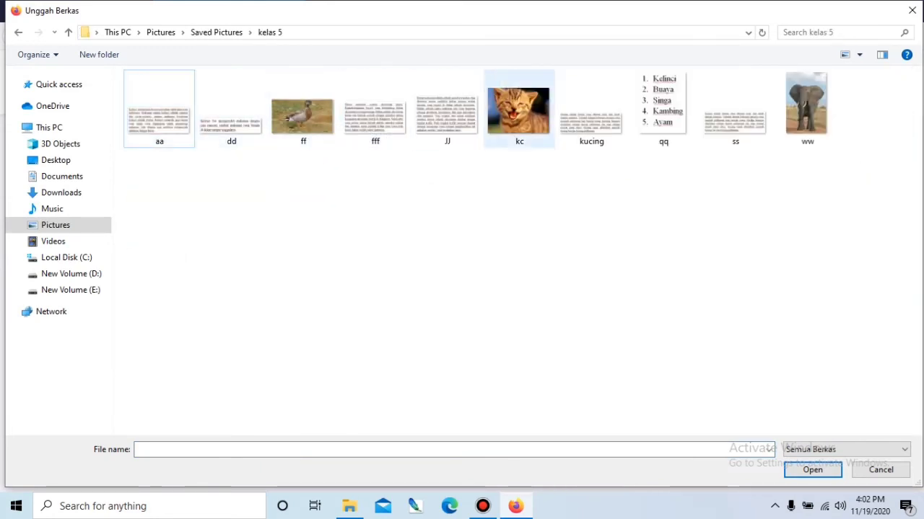
{"action": "double_click", "coordinate": [518, 111]}
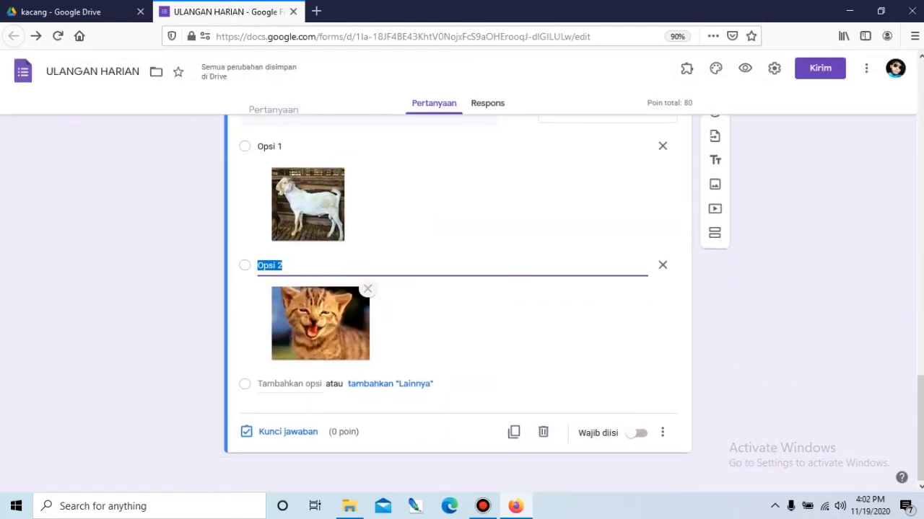
Add a third option and insert the ww elephant picture from the kelas 5 folder.
{"action": "left_click", "coordinate": [289, 383]}
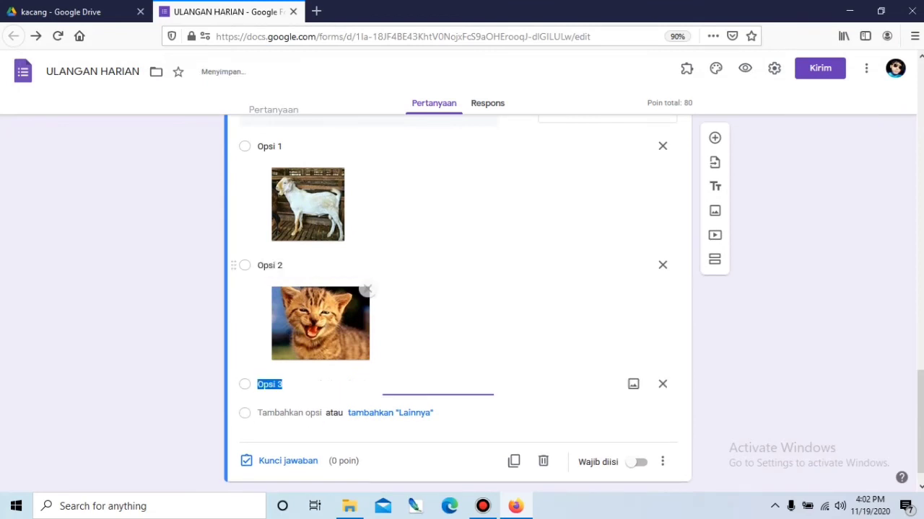
{"action": "left_click", "coordinate": [633, 384]}
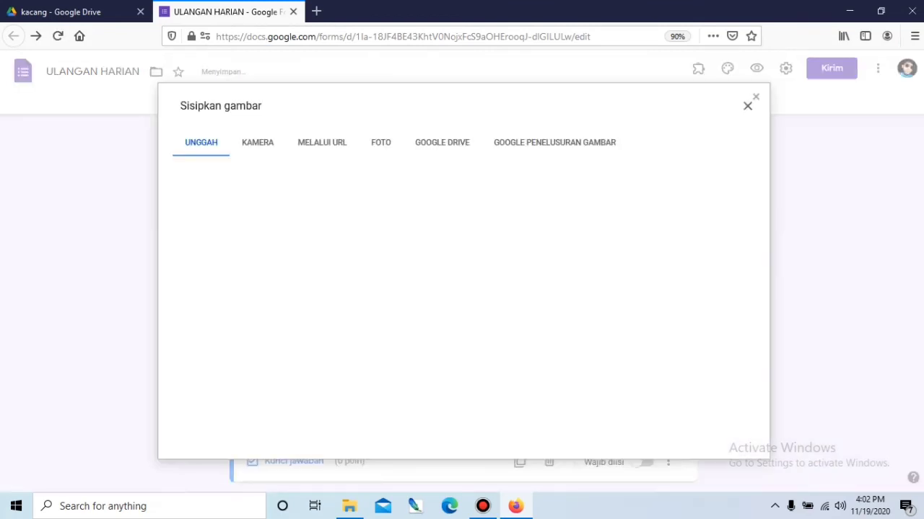
{"action": "left_click", "coordinate": [464, 345]}
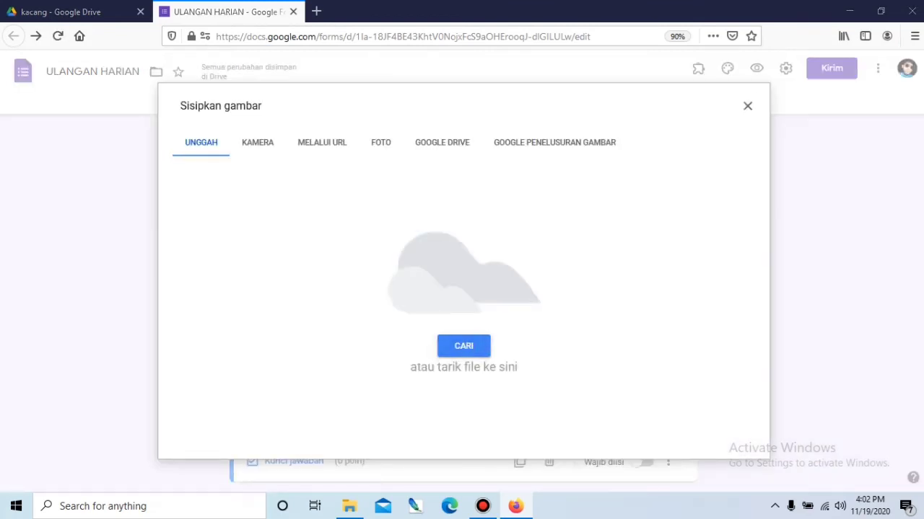
{"action": "double_click", "coordinate": [807, 108]}
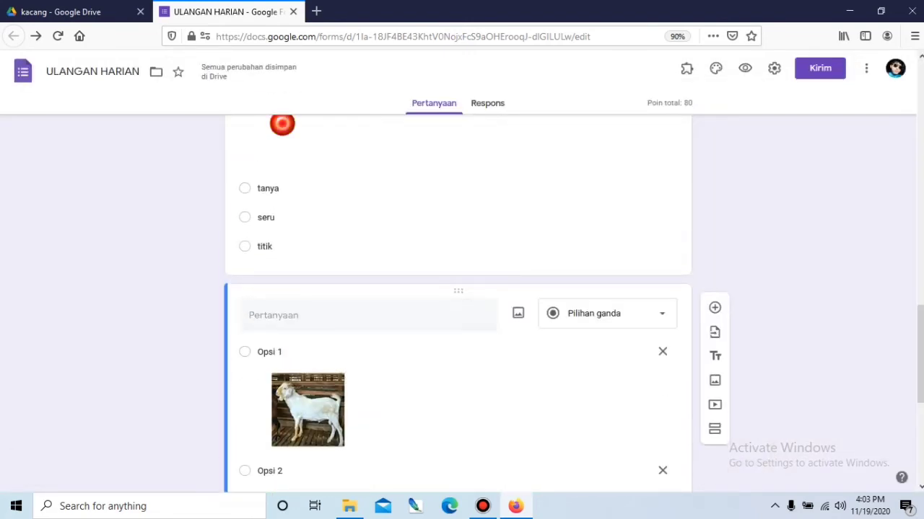
Enter "5. manakah hewan yang memiliki belalai?" as the text of the question with the animal picture options.
{"action": "type", "text": "5."}
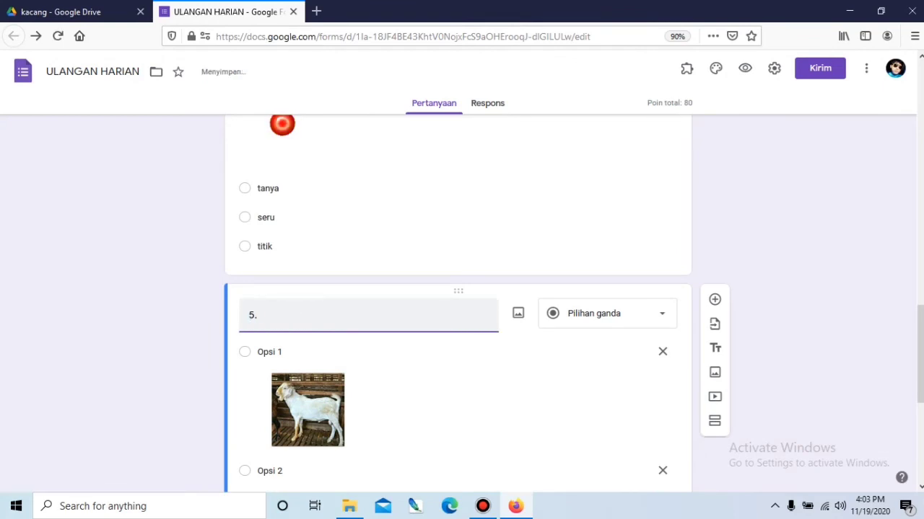
{"action": "type", "text": " manakah hewan yang me"}
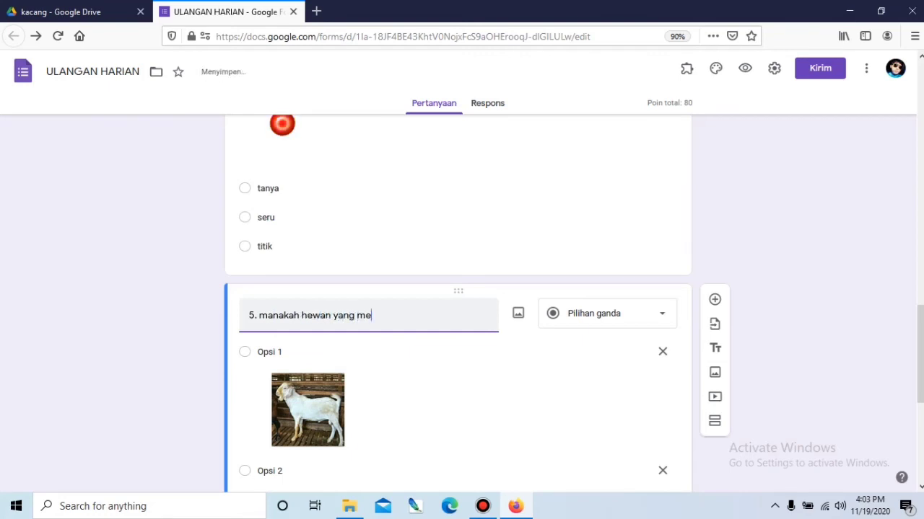
{"action": "type", "text": "miliki beb"}
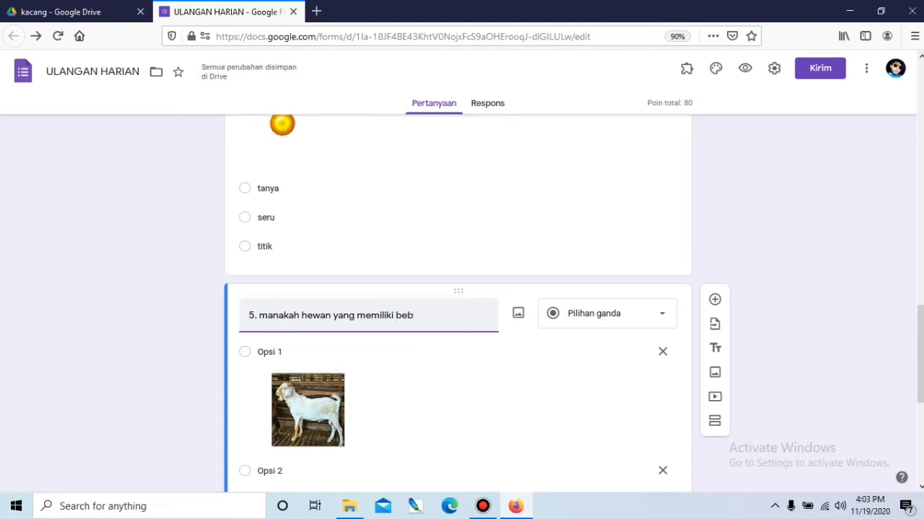
{"action": "key", "text": "BackSpace"}
{"action": "type", "text": "lala"}
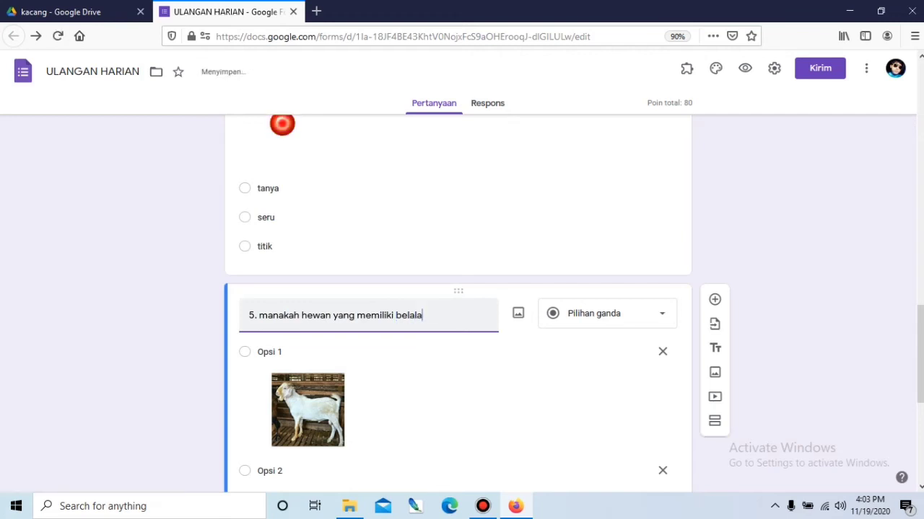
{"action": "type", "text": "i?"}
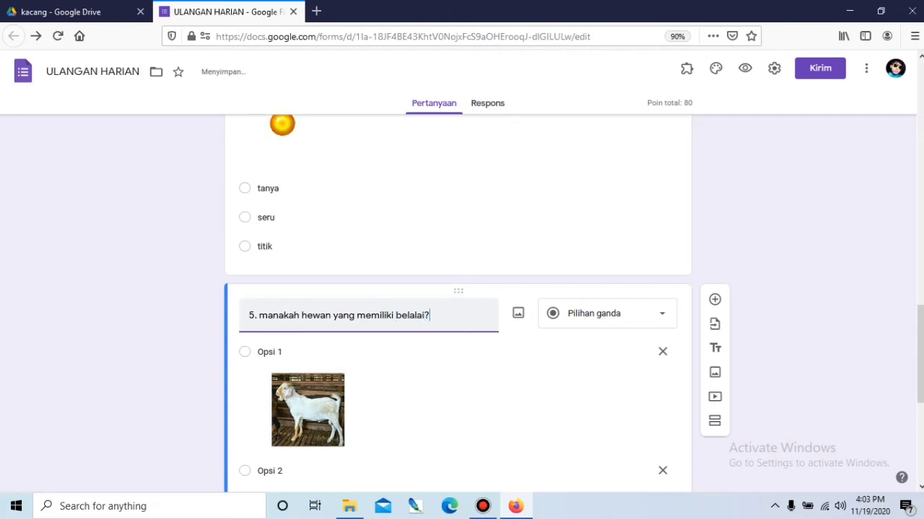
Mark Opsi 3, the elephant picture, as question 5's correct answer in its answer key.
{"action": "scroll", "coordinate": [458, 303], "scroll_direction": "down", "scroll_amount": 5}
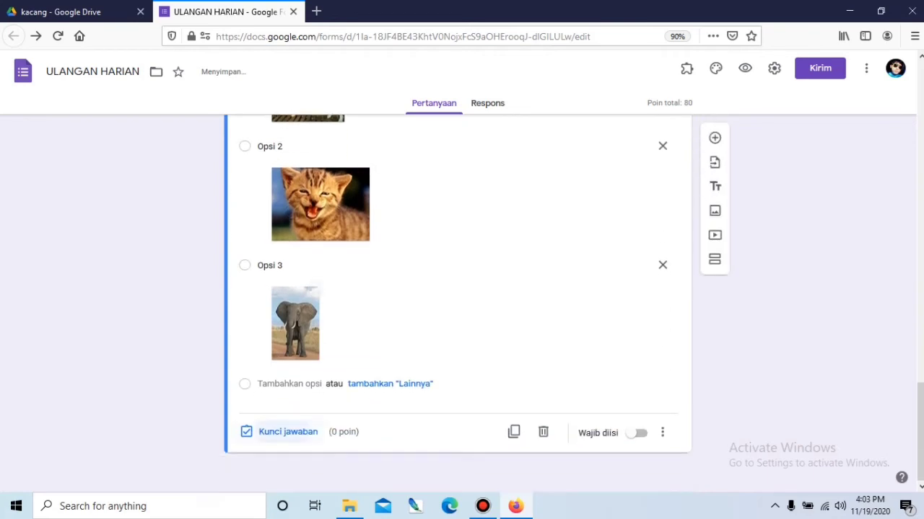
{"action": "left_click", "coordinate": [288, 431]}
{"action": "scroll", "coordinate": [287, 431], "scroll_direction": "down", "scroll_amount": 4}
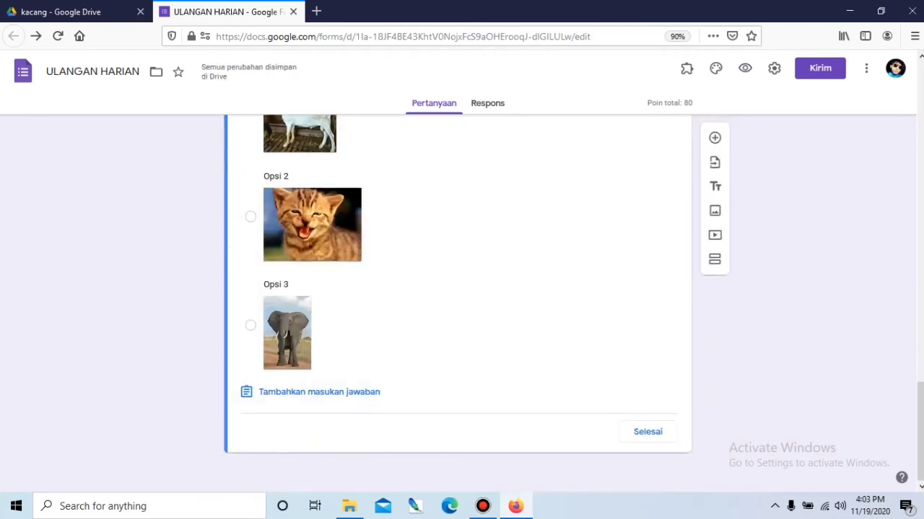
{"action": "left_click", "coordinate": [251, 325]}
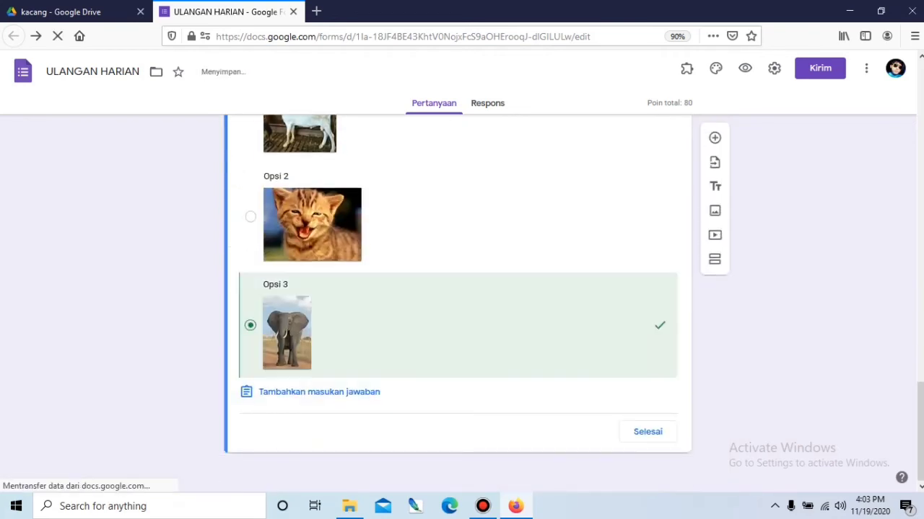
Set question 5's value to 20 points and finish its answer key.
{"action": "scroll", "coordinate": [458, 303], "scroll_direction": "up", "scroll_amount": 4}
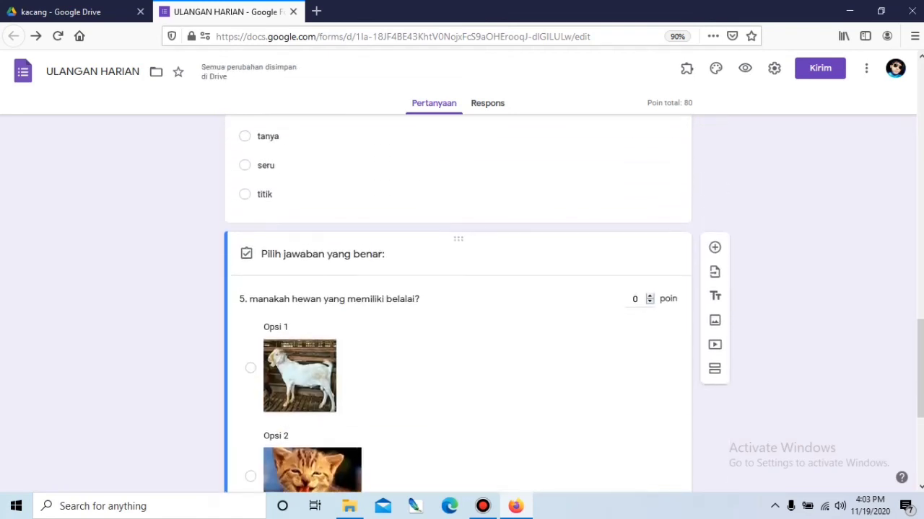
{"action": "left_click", "coordinate": [634, 298]}
{"action": "type", "text": "20"}
{"action": "key", "text": "BackSpace"}
{"action": "key", "text": "BackSpace"}
{"action": "type", "text": "17"}
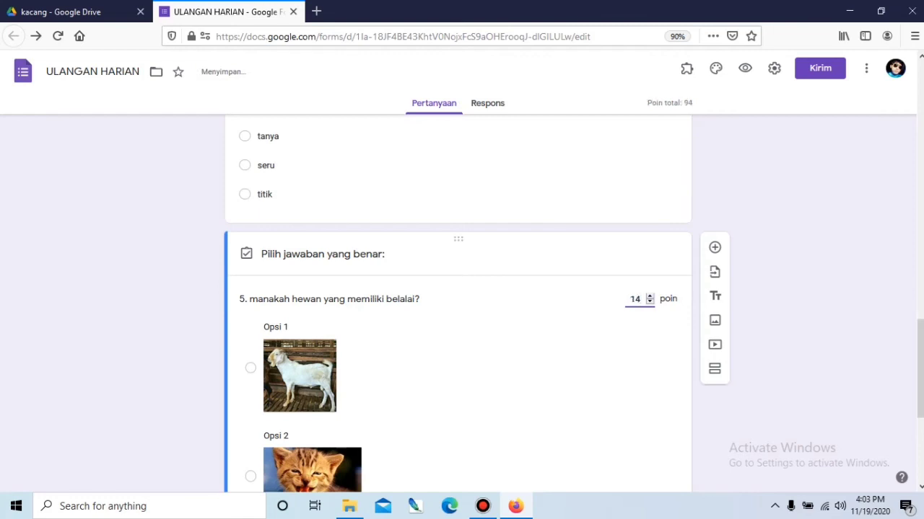
{"action": "key", "text": "F5"}
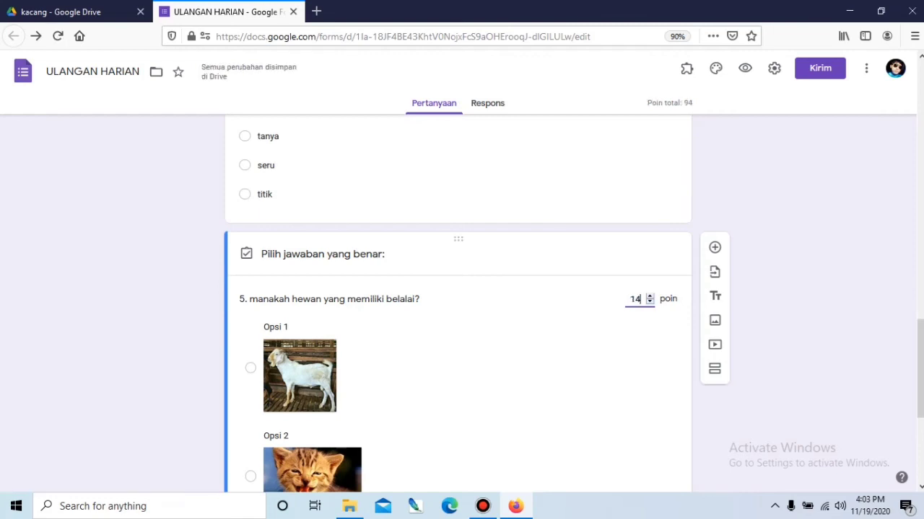
{"action": "key", "text": "ctrl+a"}
{"action": "type", "text": "20"}
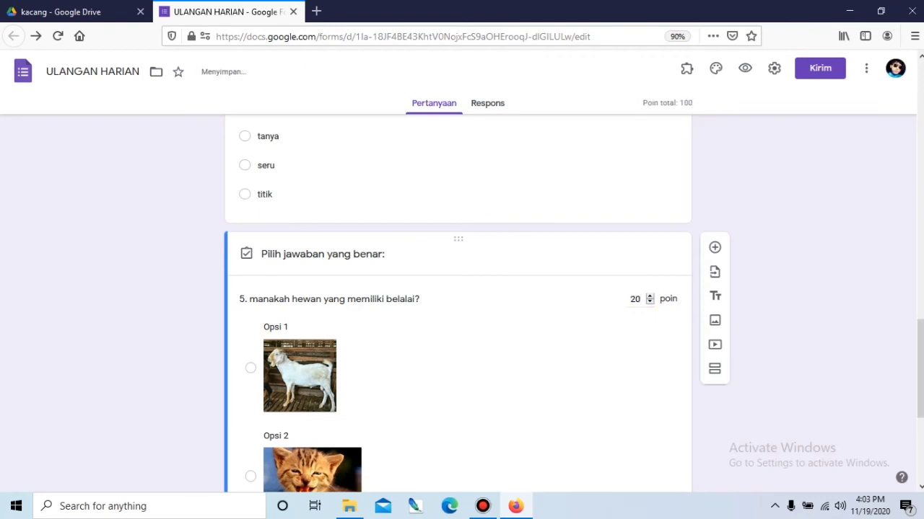
{"action": "scroll", "coordinate": [459, 303], "scroll_direction": "down", "scroll_amount": 3}
{"action": "scroll", "coordinate": [458, 303], "scroll_direction": "up", "scroll_amount": 4}
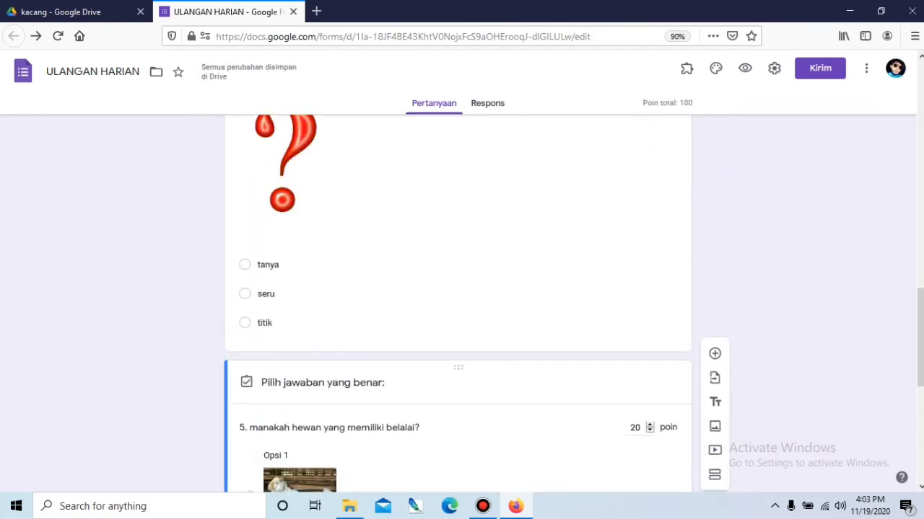
{"action": "scroll", "coordinate": [458, 303], "scroll_direction": "down", "scroll_amount": 5}
{"action": "left_click", "coordinate": [647, 432]}
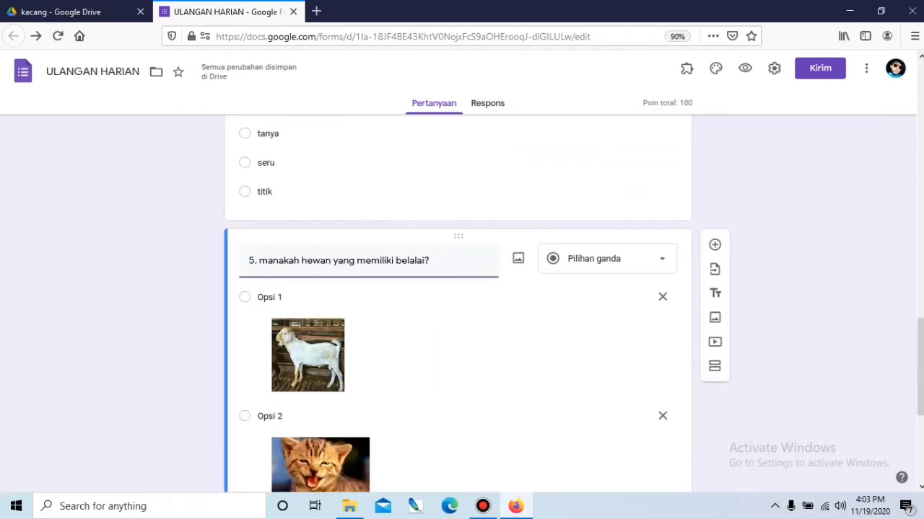
Make questions 5, 4, and 3 required.
{"action": "scroll", "coordinate": [458, 303], "scroll_direction": "down", "scroll_amount": 4}
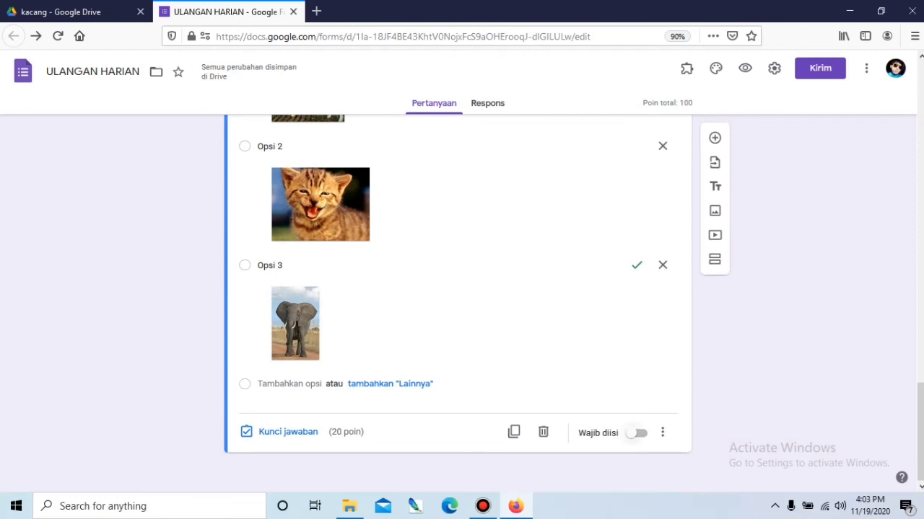
{"action": "left_click", "coordinate": [639, 433]}
{"action": "scroll", "coordinate": [639, 432], "scroll_direction": "up", "scroll_amount": 5}
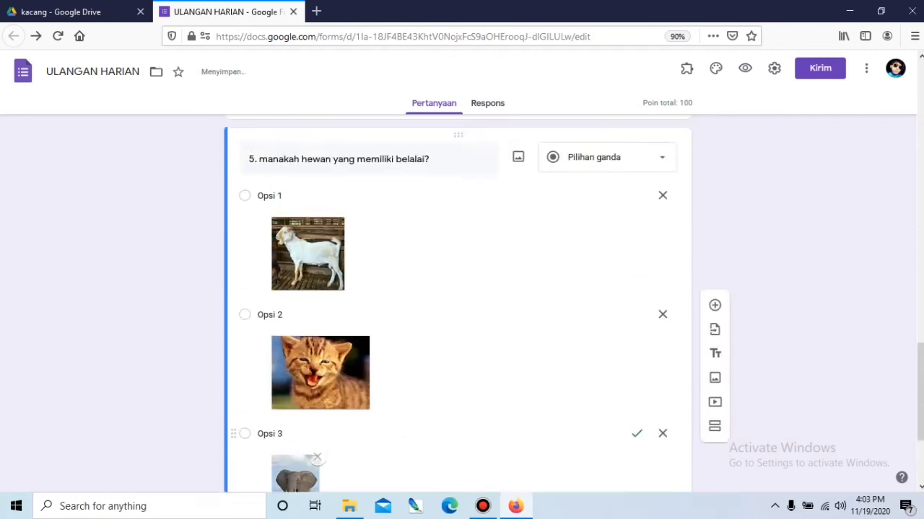
{"action": "left_click", "coordinate": [577, 252]}
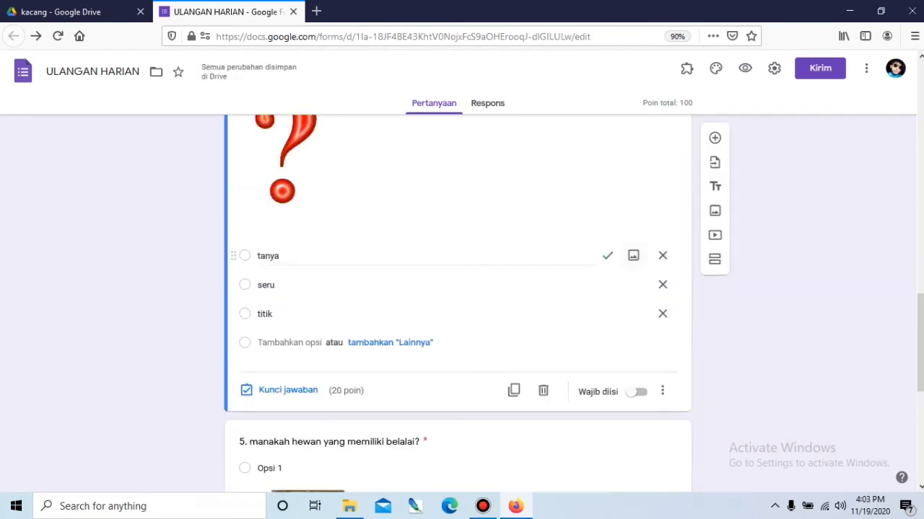
{"action": "left_click", "coordinate": [635, 391]}
{"action": "scroll", "coordinate": [635, 392], "scroll_direction": "up", "scroll_amount": 4}
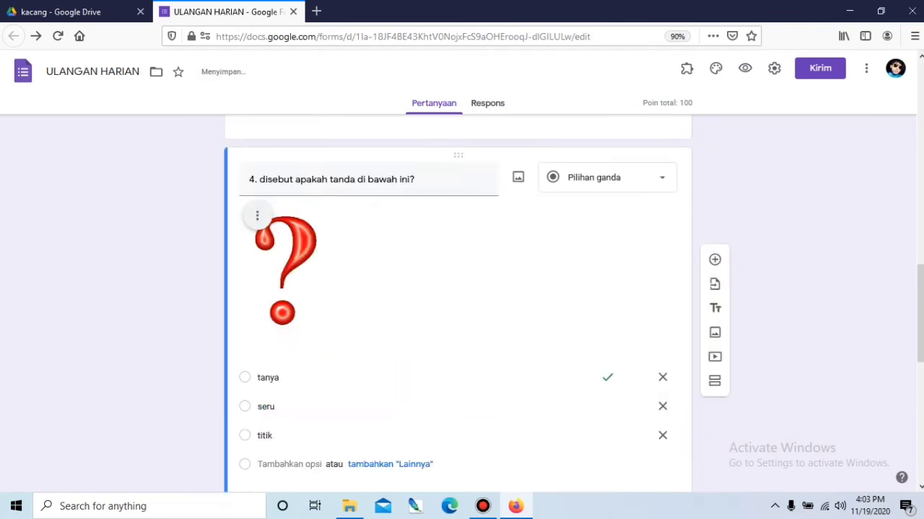
{"action": "left_click", "coordinate": [629, 257]}
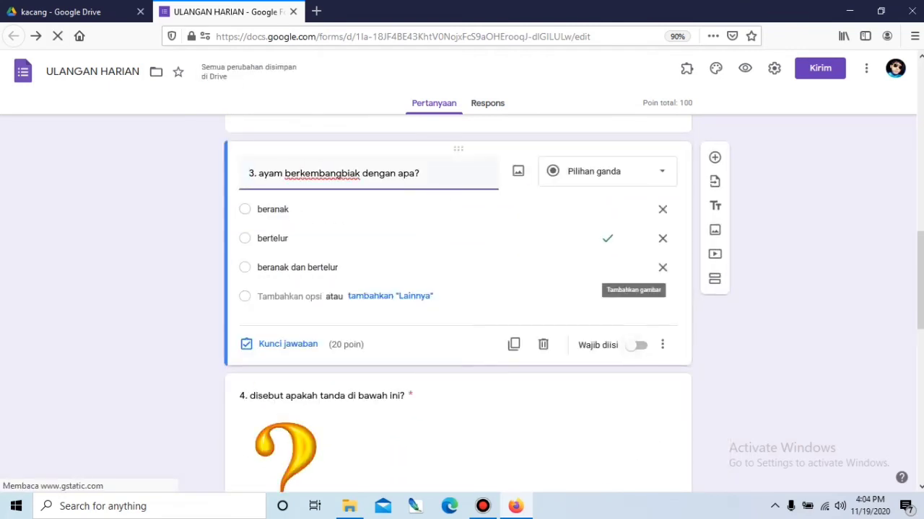
{"action": "left_click", "coordinate": [635, 345]}
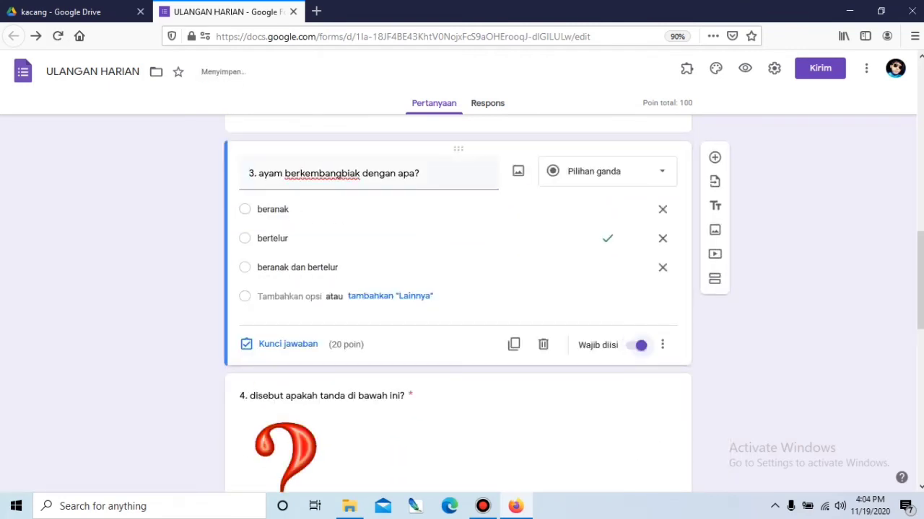
Check the required setting of questions 2 and 1 and review the questions in the second section.
{"action": "scroll", "coordinate": [635, 345], "scroll_direction": "up", "scroll_amount": 3}
{"action": "left_click", "coordinate": [628, 295]}
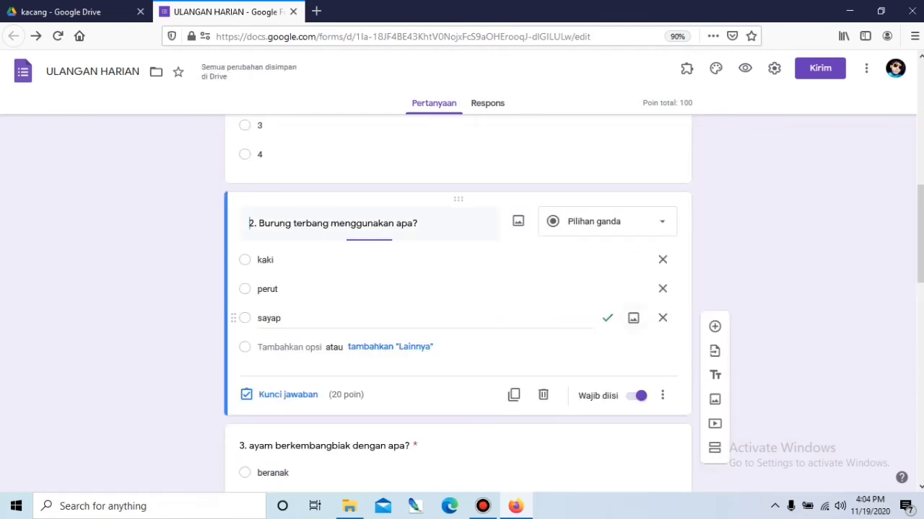
{"action": "scroll", "coordinate": [628, 296], "scroll_direction": "up", "scroll_amount": 3}
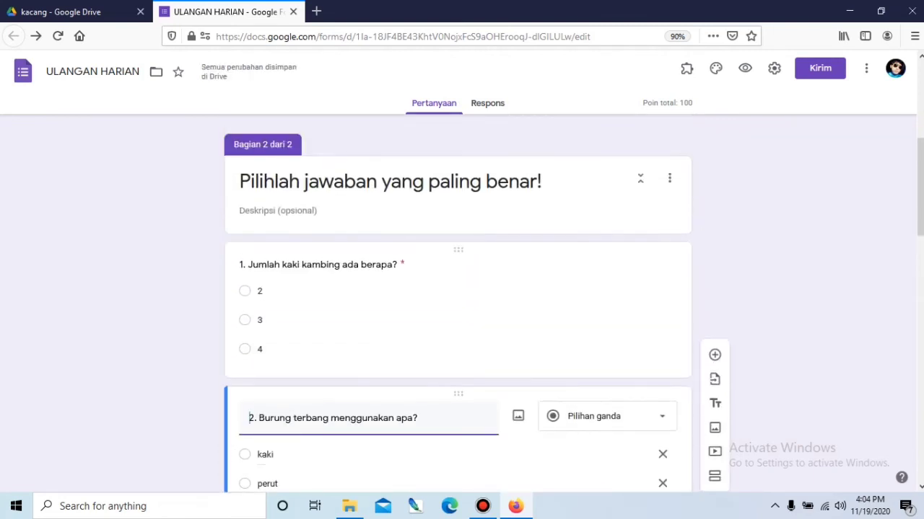
{"action": "left_click", "coordinate": [628, 296]}
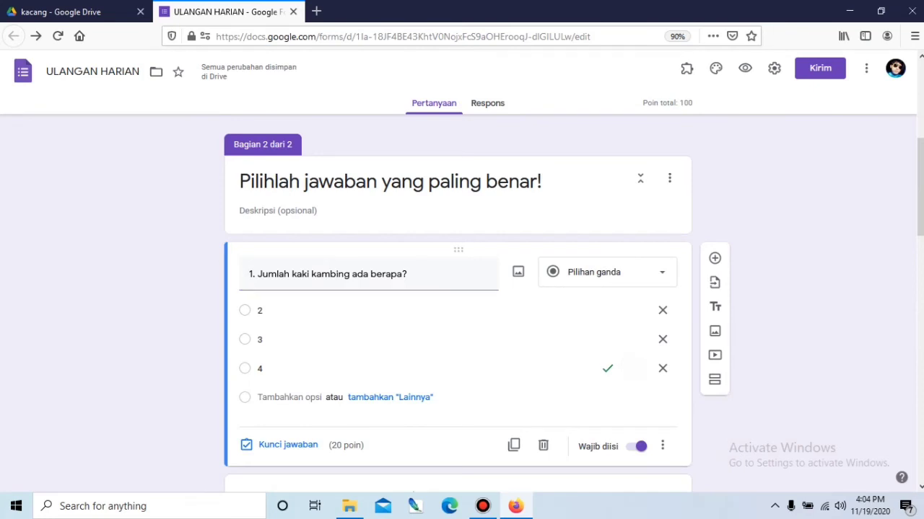
{"action": "scroll", "coordinate": [458, 296], "scroll_direction": "down", "scroll_amount": 3}
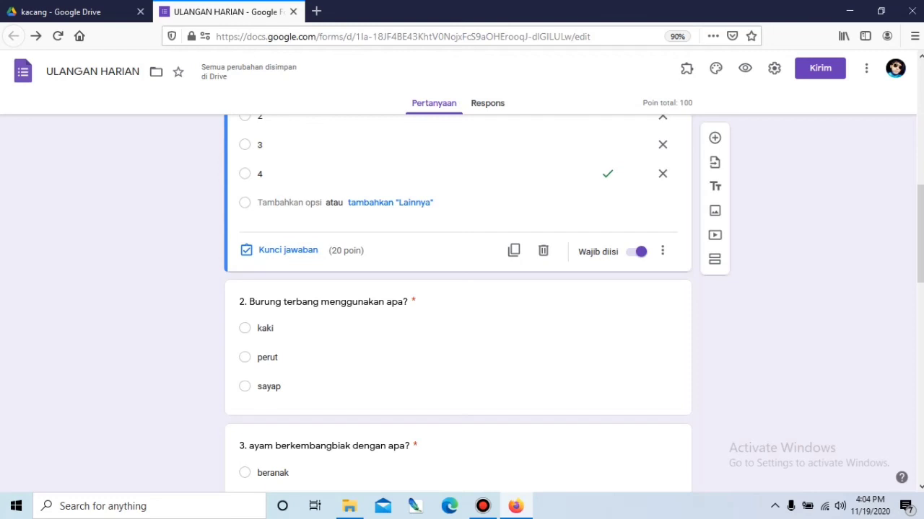
{"action": "scroll", "coordinate": [459, 296], "scroll_direction": "up", "scroll_amount": 3}
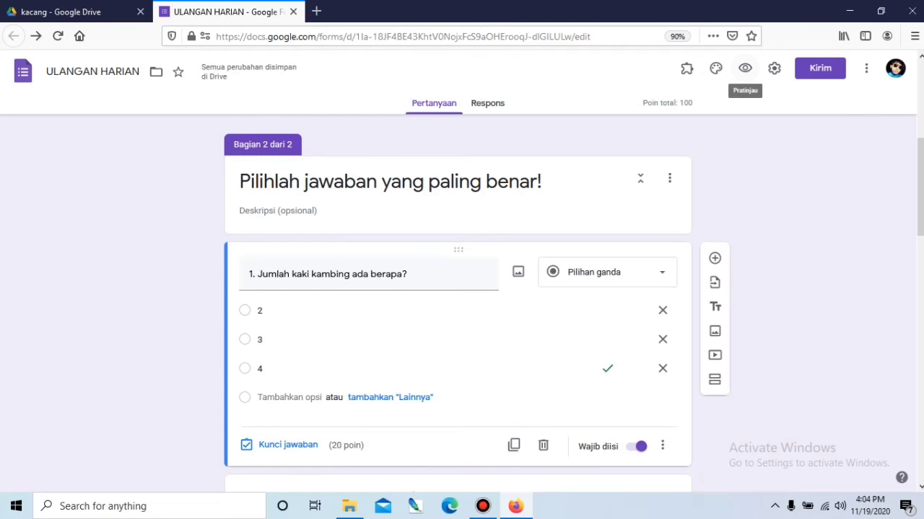
Turn off email address collection (Kumpulkan alamat email) in the form settings and save.
{"action": "scroll", "coordinate": [459, 310], "scroll_direction": "up", "scroll_amount": 3}
{"action": "scroll", "coordinate": [458, 303], "scroll_direction": "up", "scroll_amount": 2}
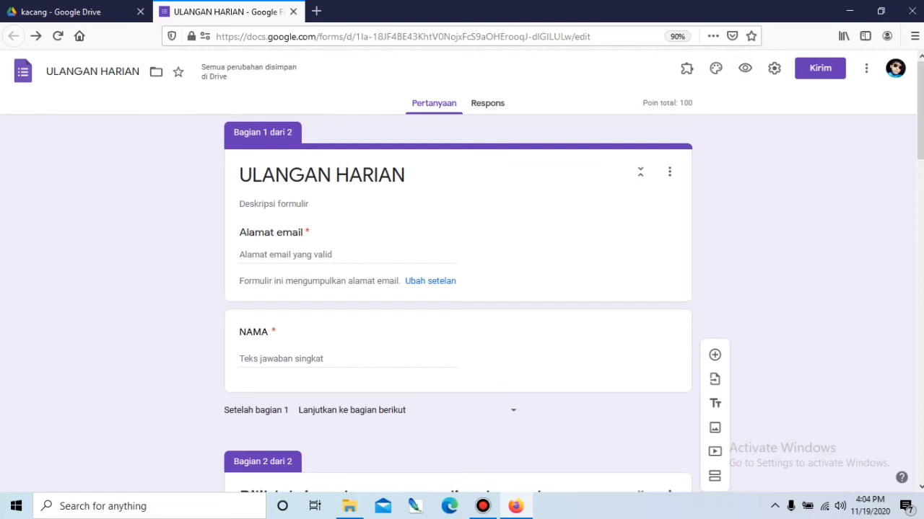
{"action": "left_click", "coordinate": [430, 281]}
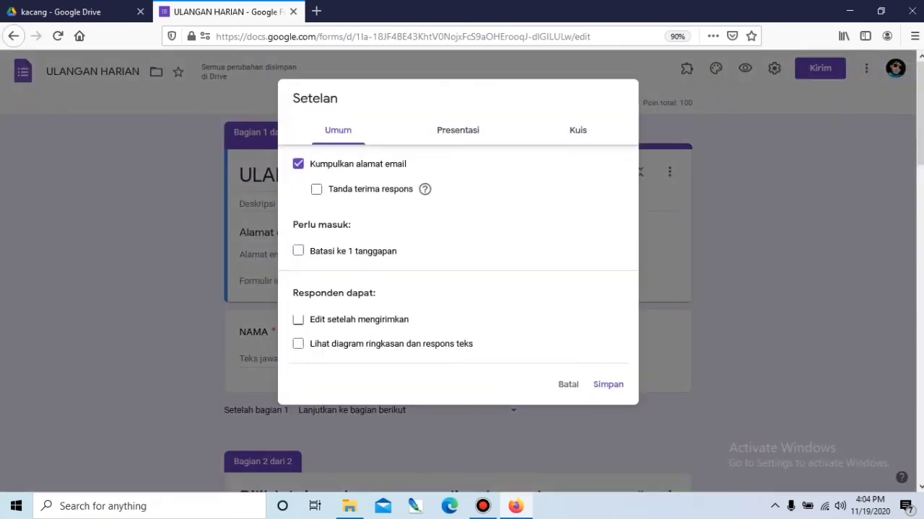
{"action": "left_click", "coordinate": [298, 164]}
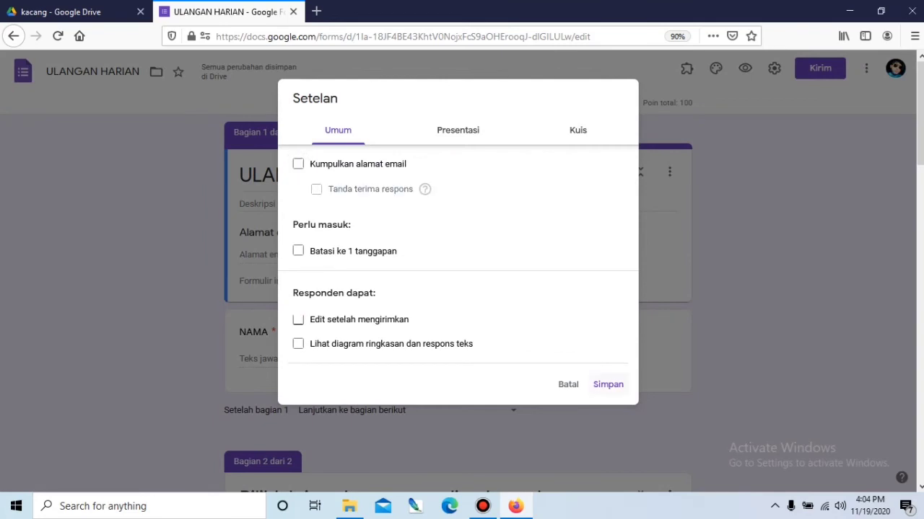
{"action": "left_click", "coordinate": [608, 385]}
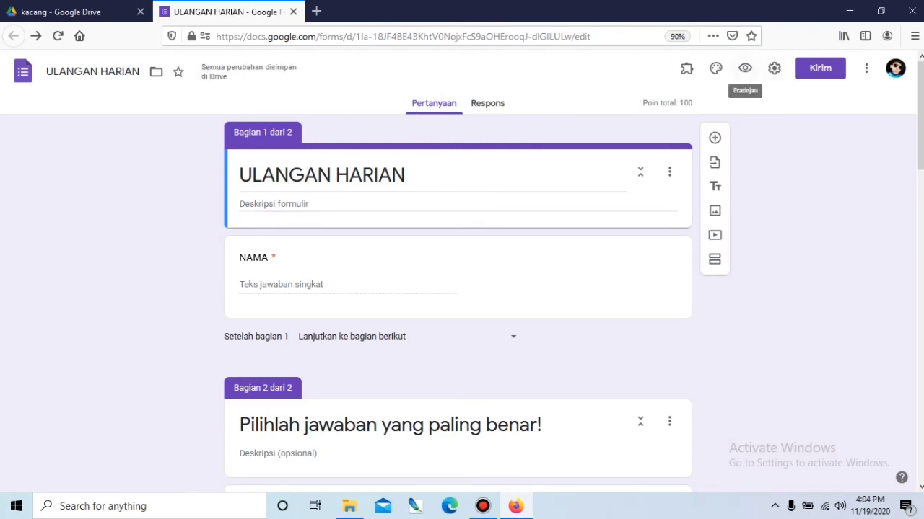
Preview the form, fill in the NAMA field with a respondent name, and continue to the questions section to look through it.
{"action": "left_click", "coordinate": [745, 67]}
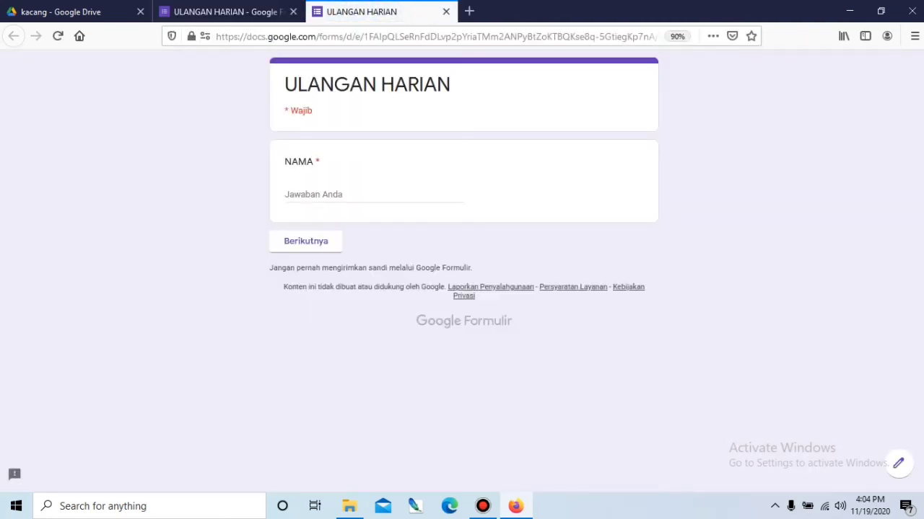
{"action": "left_click", "coordinate": [344, 194]}
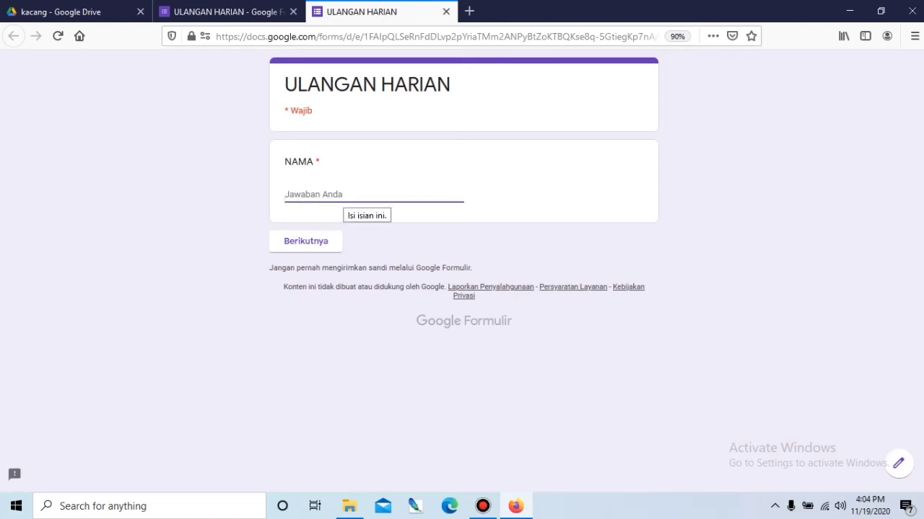
{"action": "type", "text": "rafi"}
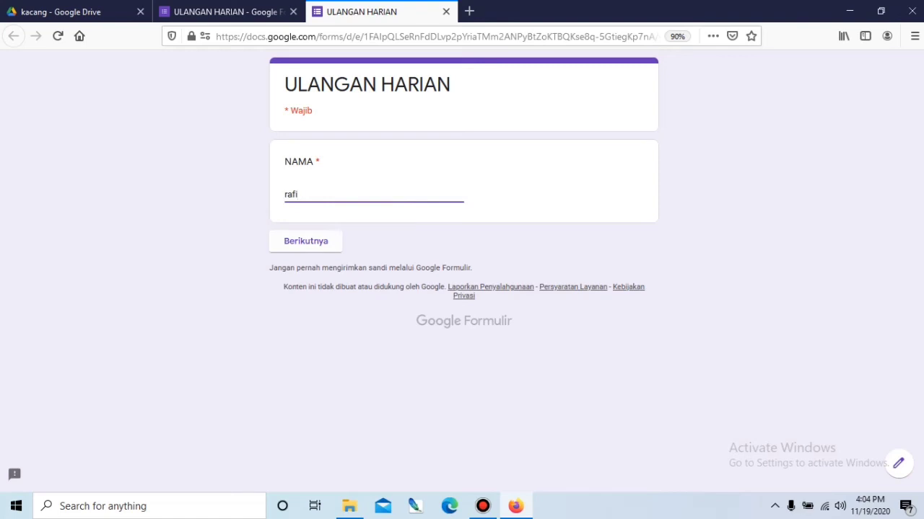
{"action": "left_click", "coordinate": [305, 241]}
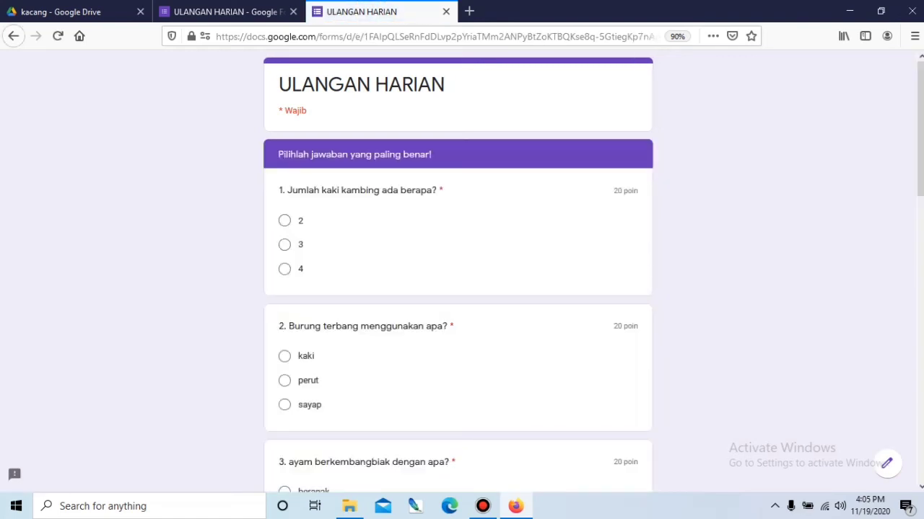
{"action": "scroll", "coordinate": [458, 274], "scroll_direction": "down", "scroll_amount": 5}
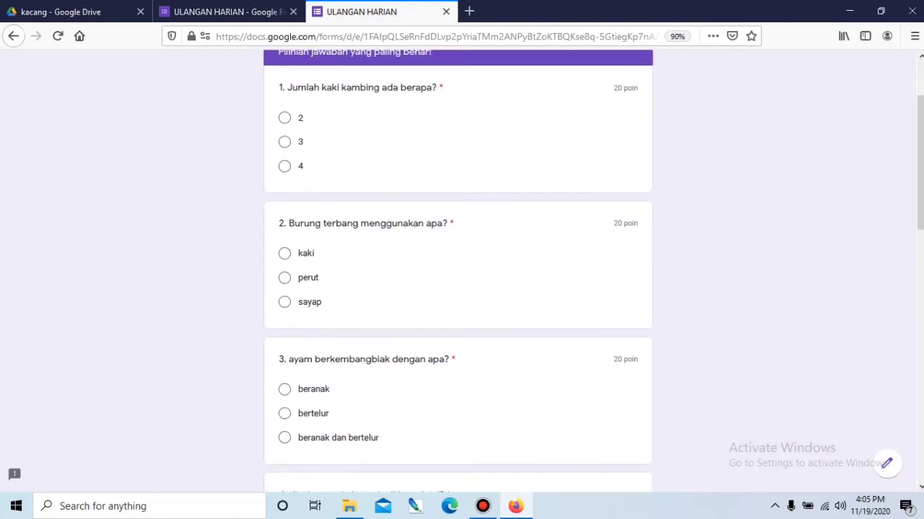
{"action": "scroll", "coordinate": [458, 274], "scroll_direction": "up", "scroll_amount": 5}
{"action": "scroll", "coordinate": [458, 274], "scroll_direction": "down", "scroll_amount": 7}
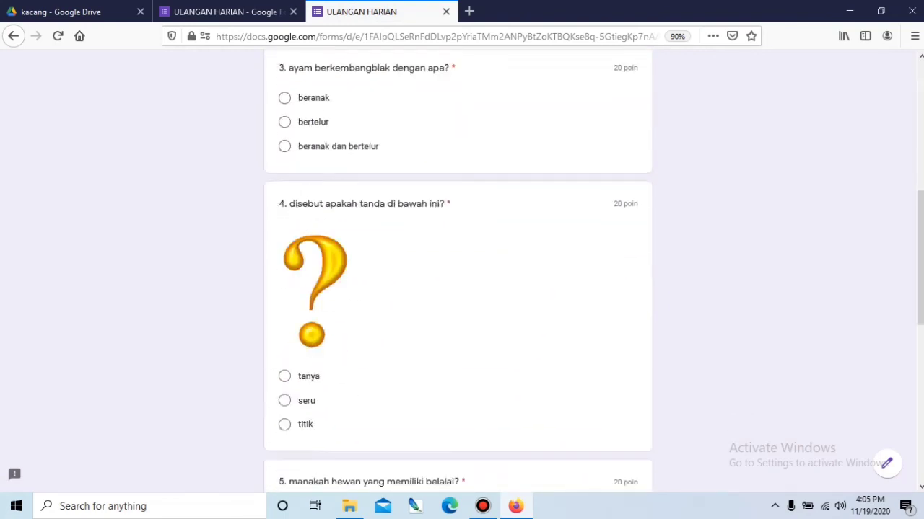
{"action": "scroll", "coordinate": [458, 274], "scroll_direction": "up", "scroll_amount": 6}
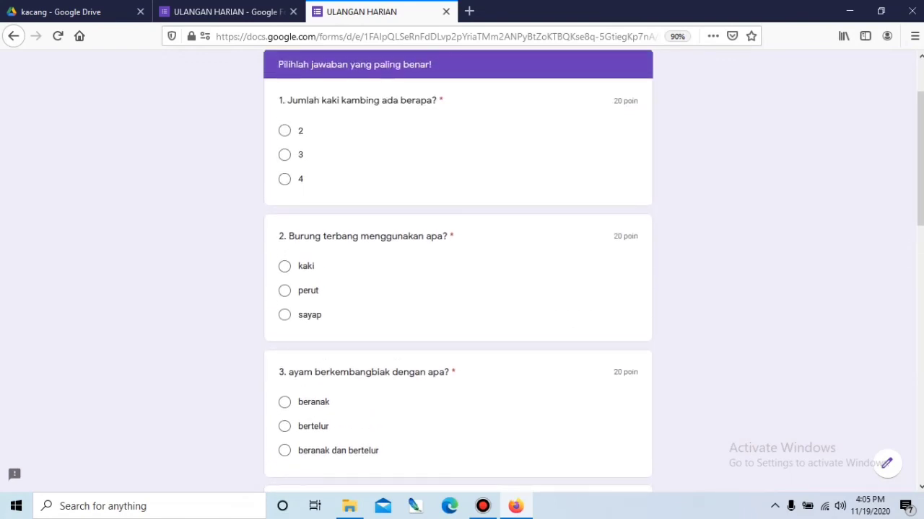
Answer questions 1 to 4 in the preview with 4, sayap, bertelur, and tanya.
{"action": "left_click", "coordinate": [284, 179]}
{"action": "scroll", "coordinate": [284, 178], "scroll_direction": "down", "scroll_amount": 3}
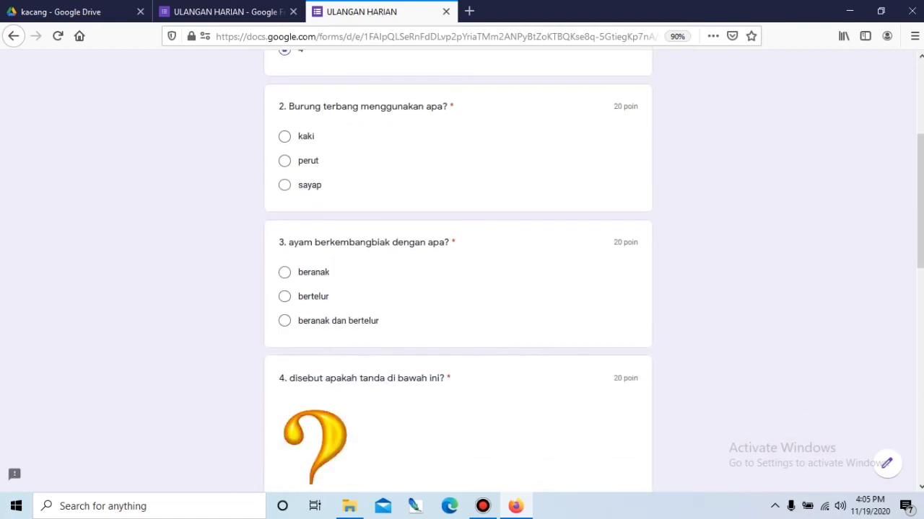
{"action": "left_click", "coordinate": [284, 185]}
{"action": "scroll", "coordinate": [284, 185], "scroll_direction": "down", "scroll_amount": 3}
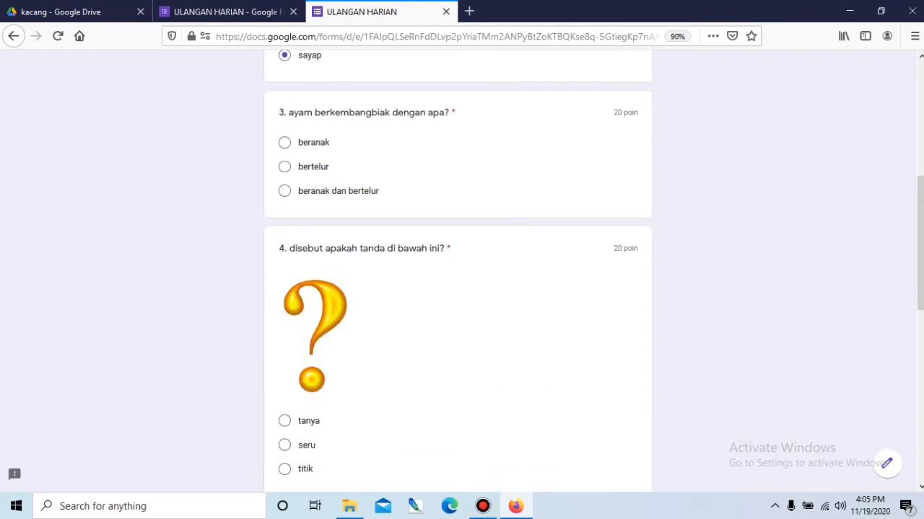
{"action": "left_click", "coordinate": [284, 167]}
{"action": "scroll", "coordinate": [458, 274], "scroll_direction": "down", "scroll_amount": 3}
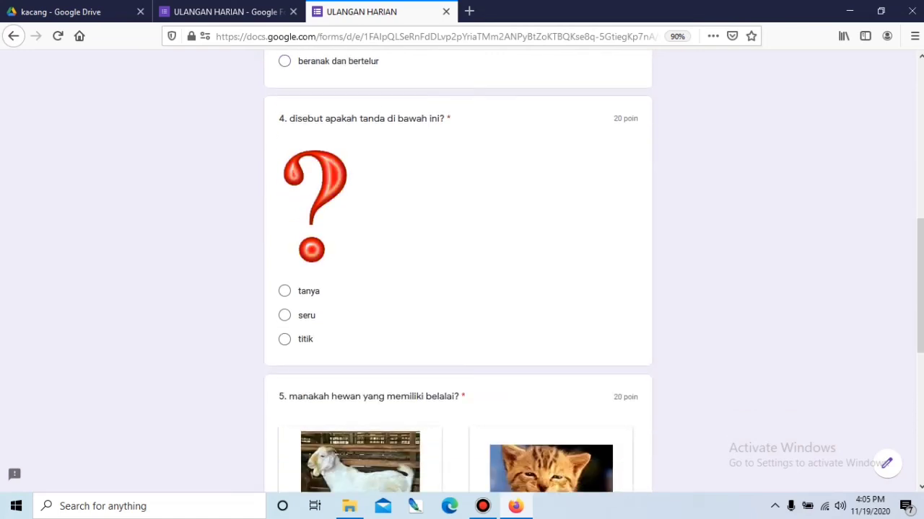
{"action": "left_click", "coordinate": [284, 291]}
Choose the elephant picture, Opsi 3, for question 5, and switch the answer to the goat picture, Opsi 1.
{"action": "scroll", "coordinate": [458, 274], "scroll_direction": "down", "scroll_amount": 5}
{"action": "scroll", "coordinate": [458, 274], "scroll_direction": "up", "scroll_amount": 2}
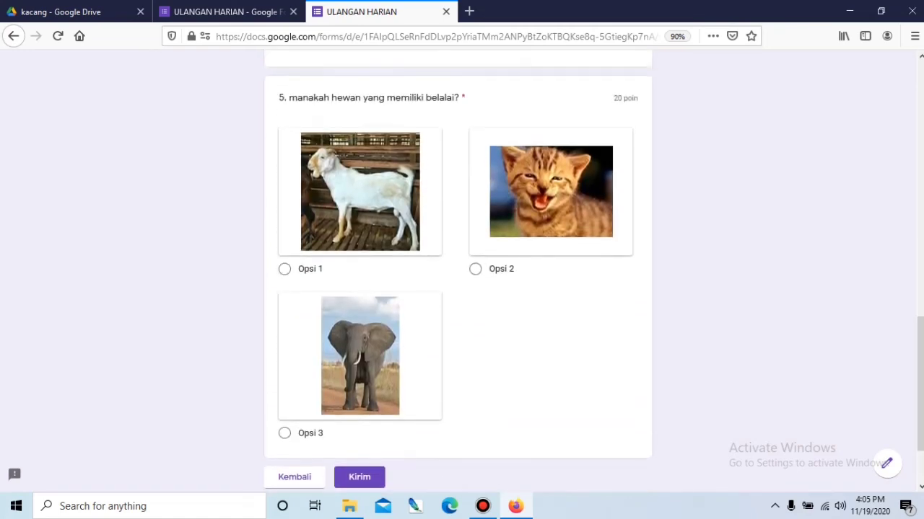
{"action": "scroll", "coordinate": [458, 274], "scroll_direction": "down", "scroll_amount": 3}
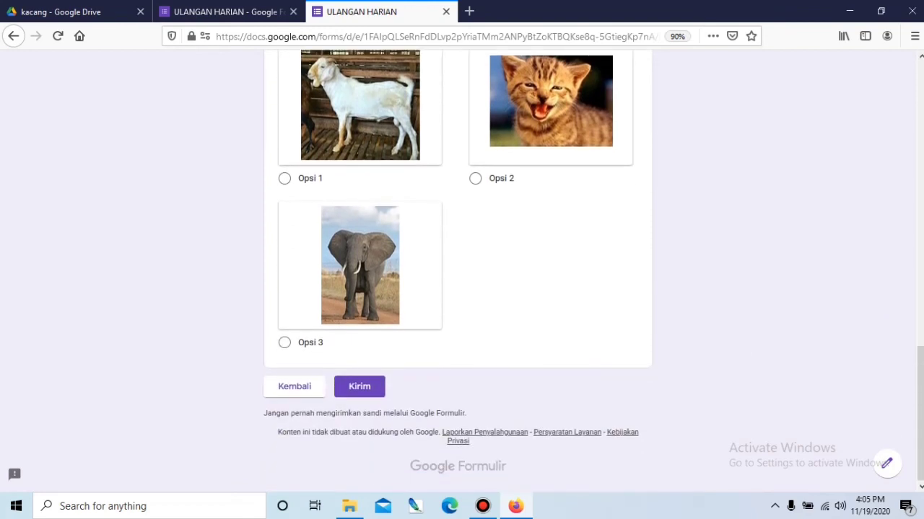
{"action": "left_click", "coordinate": [284, 343]}
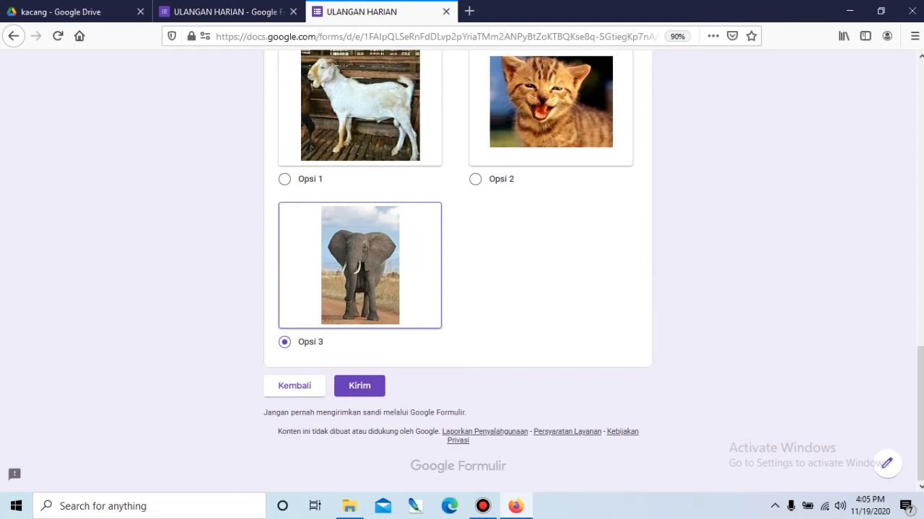
{"action": "left_click", "coordinate": [284, 178]}
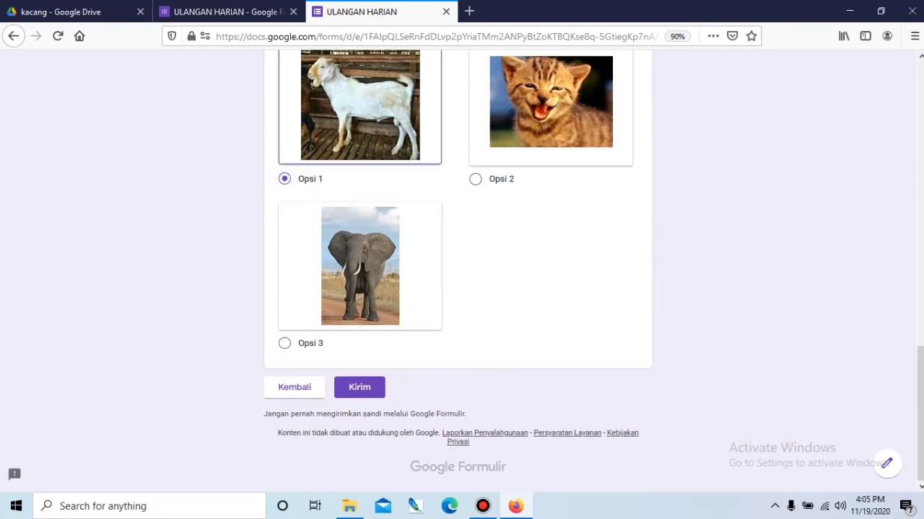
Review the chosen answers and close the form preview without submitting, discarding the entries.
{"action": "scroll", "coordinate": [458, 270], "scroll_direction": "up", "scroll_amount": 10}
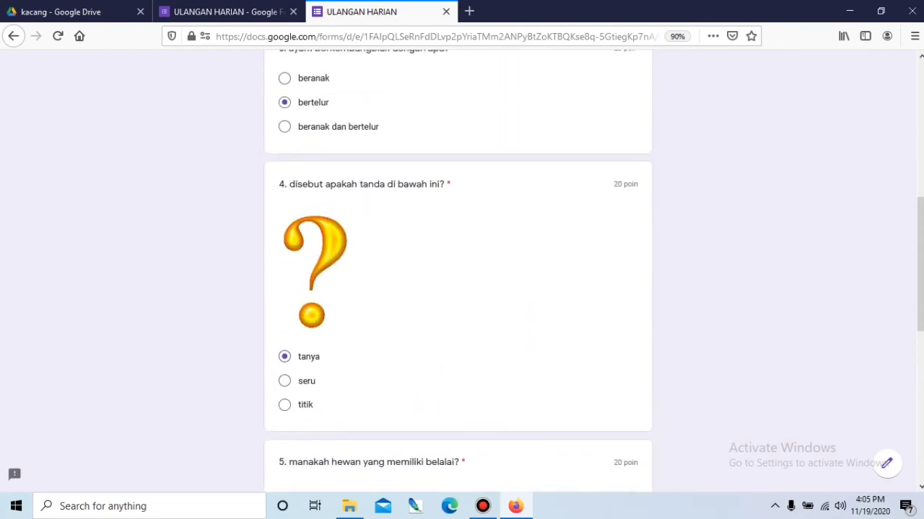
{"action": "scroll", "coordinate": [458, 271], "scroll_direction": "up", "scroll_amount": 2}
{"action": "scroll", "coordinate": [459, 271], "scroll_direction": "up", "scroll_amount": 6}
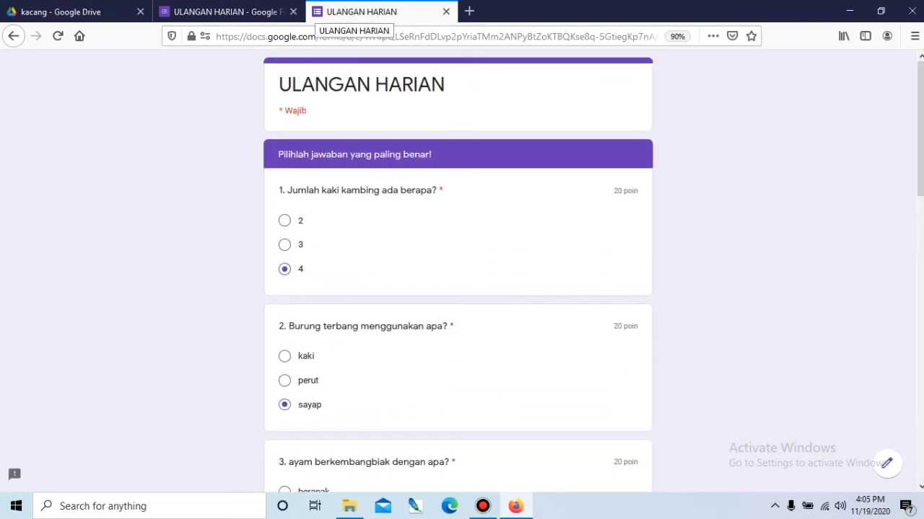
{"action": "left_click", "coordinate": [229, 12]}
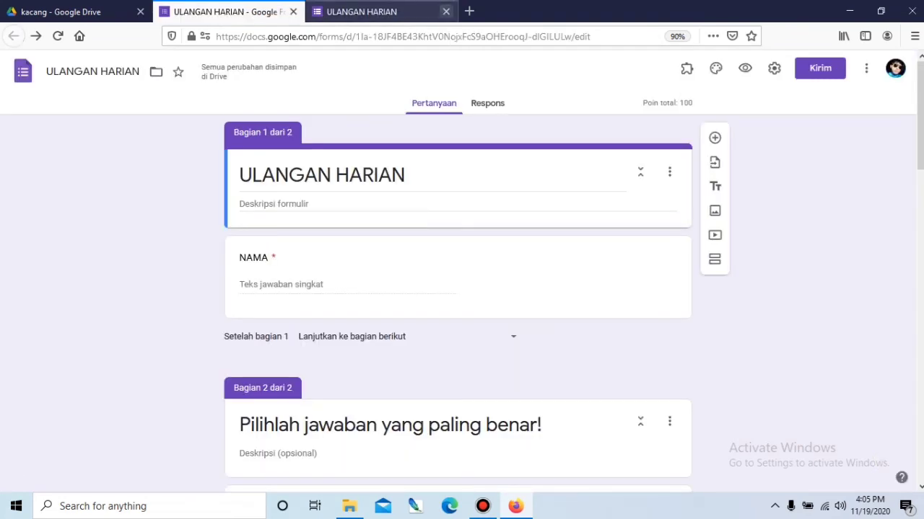
{"action": "left_click", "coordinate": [446, 12]}
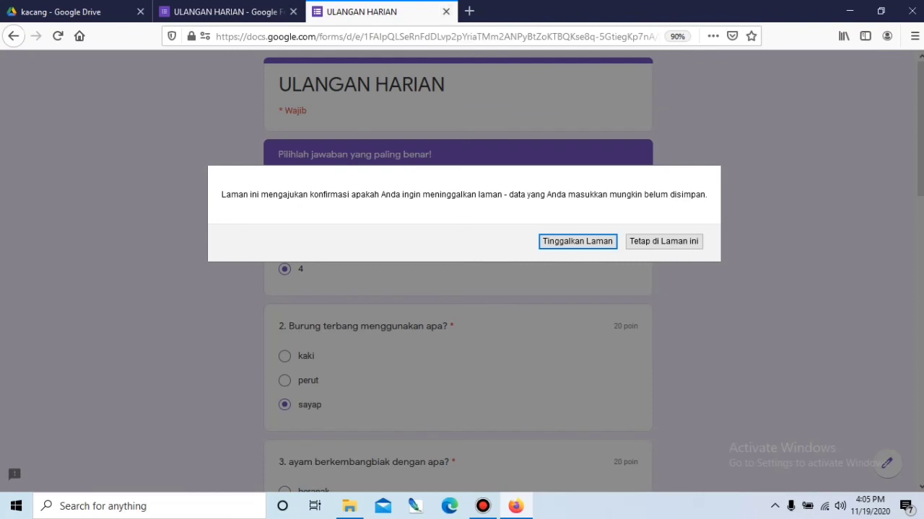
{"action": "key", "text": "Return"}
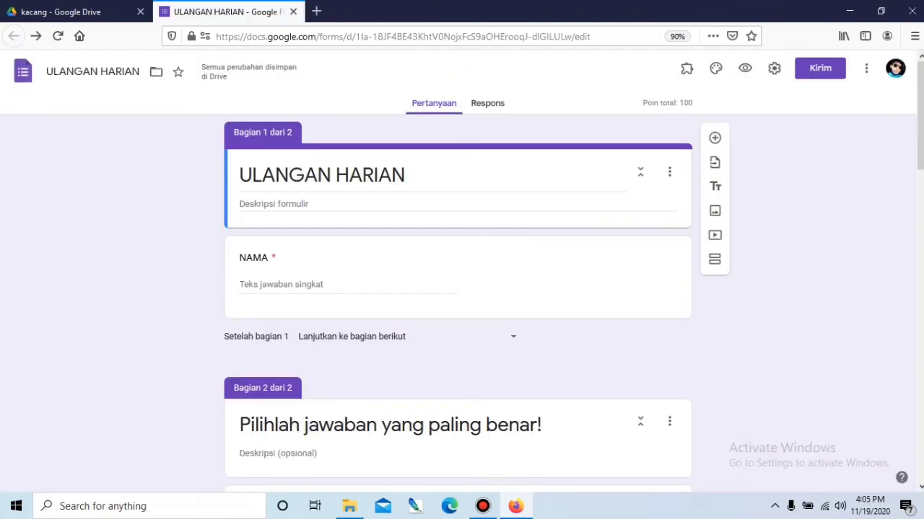
Preview the form again, fill in the NAMA field with a respondent name, and continue to the questions section.
{"action": "left_click", "coordinate": [745, 67]}
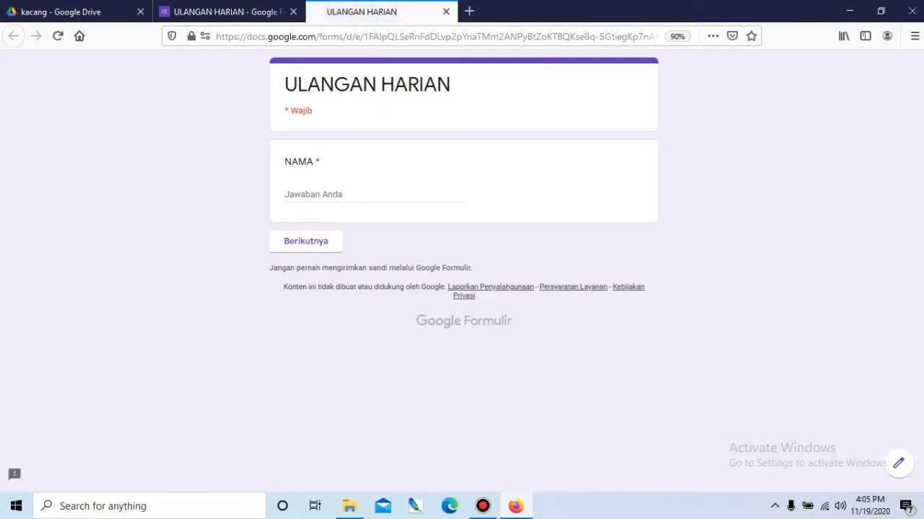
{"action": "left_click", "coordinate": [376, 194]}
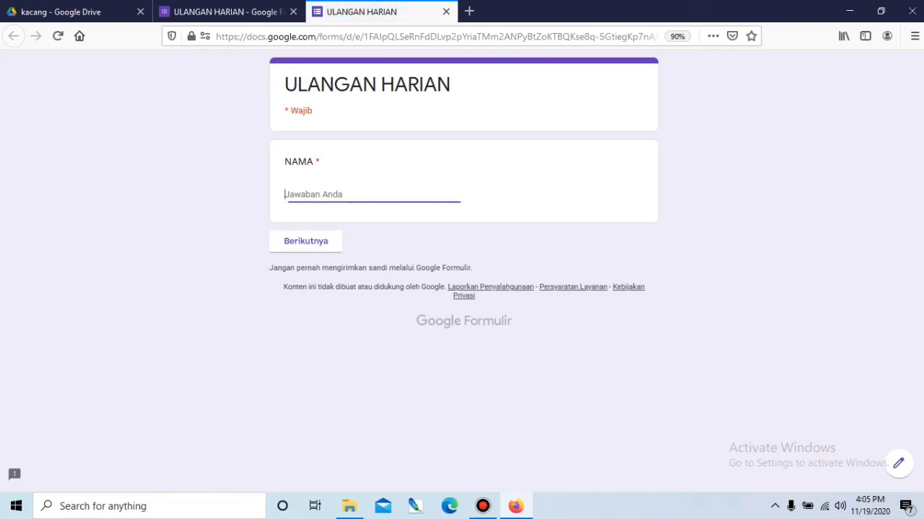
{"action": "type", "text": "raf"}
{"action": "type", "text": "i"}
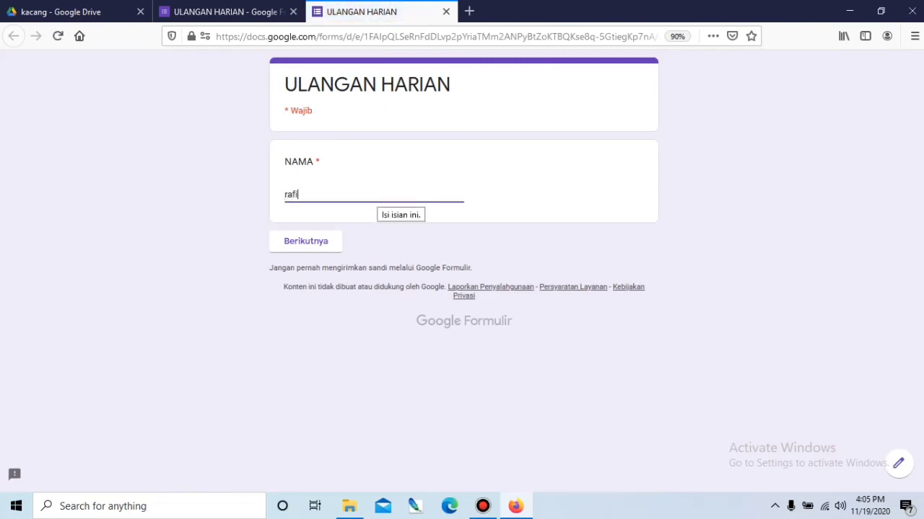
{"action": "key", "text": "Return"}
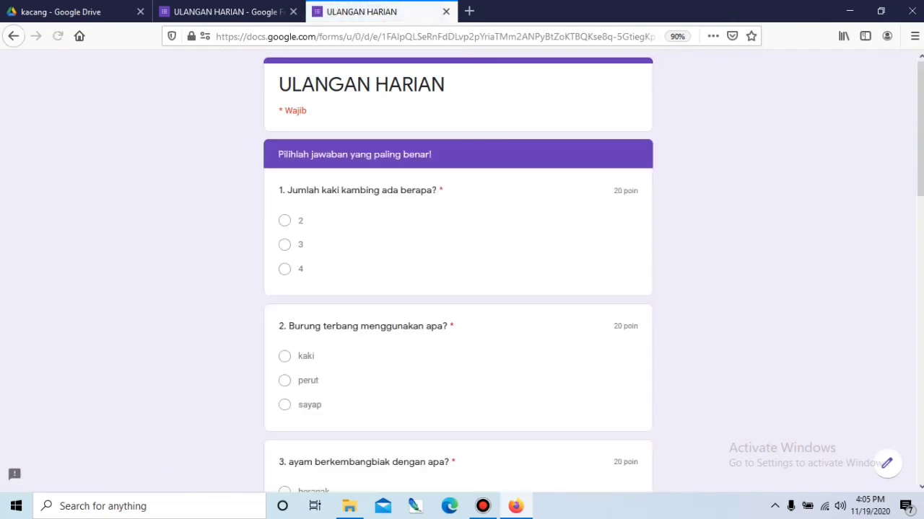
Answer the first four preview questions: 4 for question 1, sayap for 2, bertelur for 3, and tanya for 4.
{"action": "left_click", "coordinate": [284, 269]}
{"action": "scroll", "coordinate": [284, 269], "scroll_direction": "down", "scroll_amount": 1}
{"action": "scroll", "coordinate": [457, 274], "scroll_direction": "down", "scroll_amount": 1}
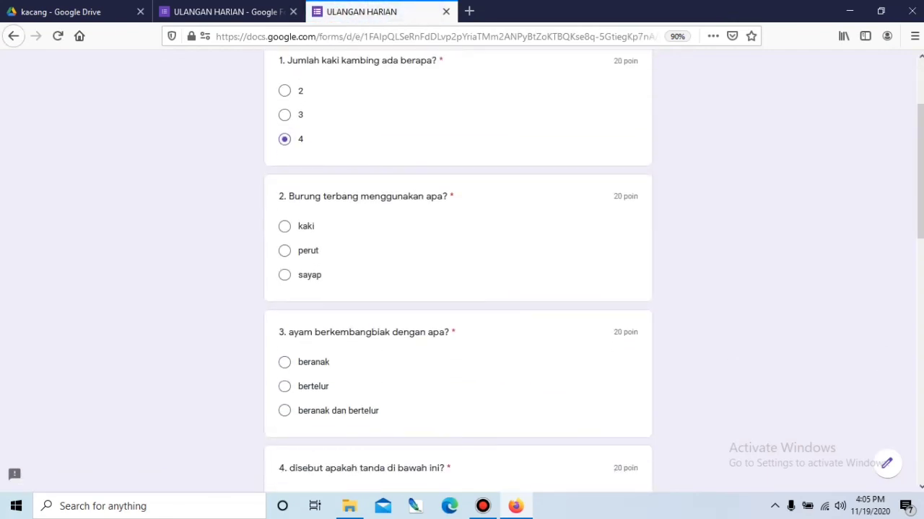
{"action": "left_click", "coordinate": [284, 275]}
{"action": "scroll", "coordinate": [457, 274], "scroll_direction": "down", "scroll_amount": 5}
{"action": "scroll", "coordinate": [457, 274], "scroll_direction": "up", "scroll_amount": 2}
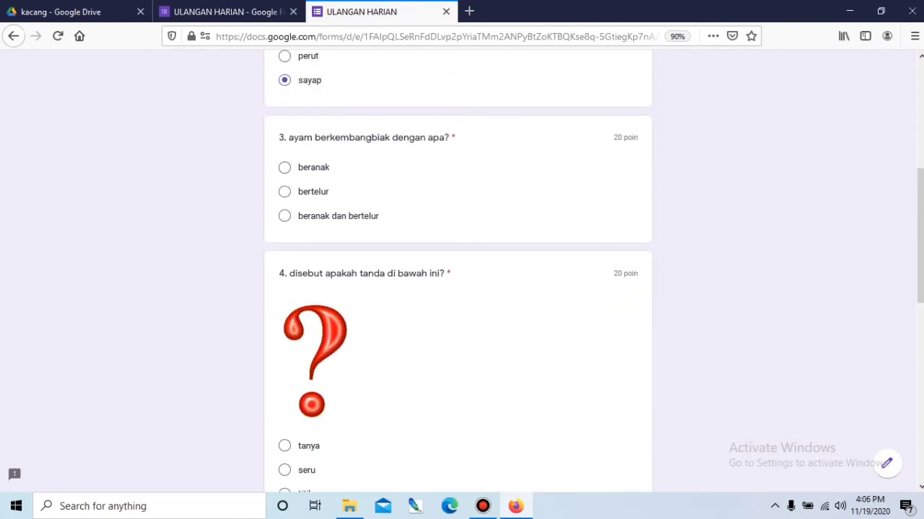
{"action": "left_click", "coordinate": [284, 191]}
{"action": "scroll", "coordinate": [458, 274], "scroll_direction": "down", "scroll_amount": 4}
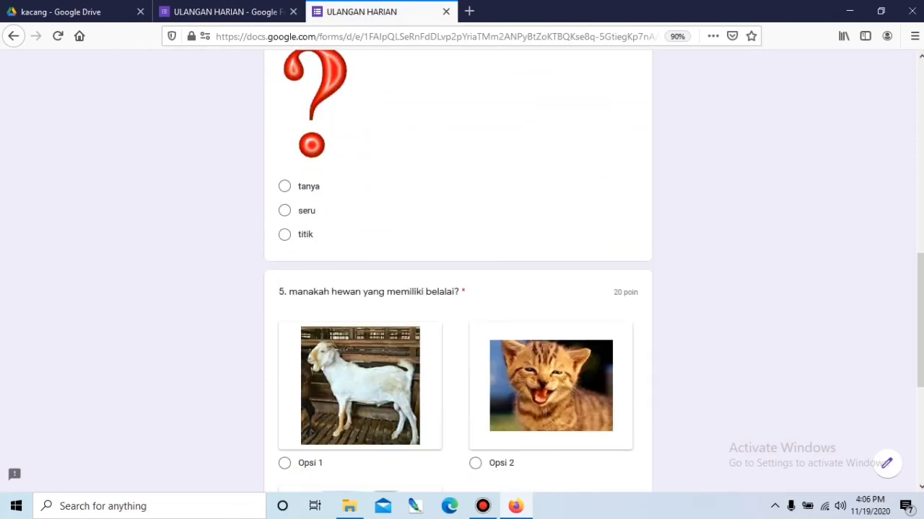
{"action": "left_click", "coordinate": [284, 187]}
Try to submit the quiz with required question 5 left unanswered and check the questions on the page.
{"action": "scroll", "coordinate": [458, 275], "scroll_direction": "down", "scroll_amount": 4}
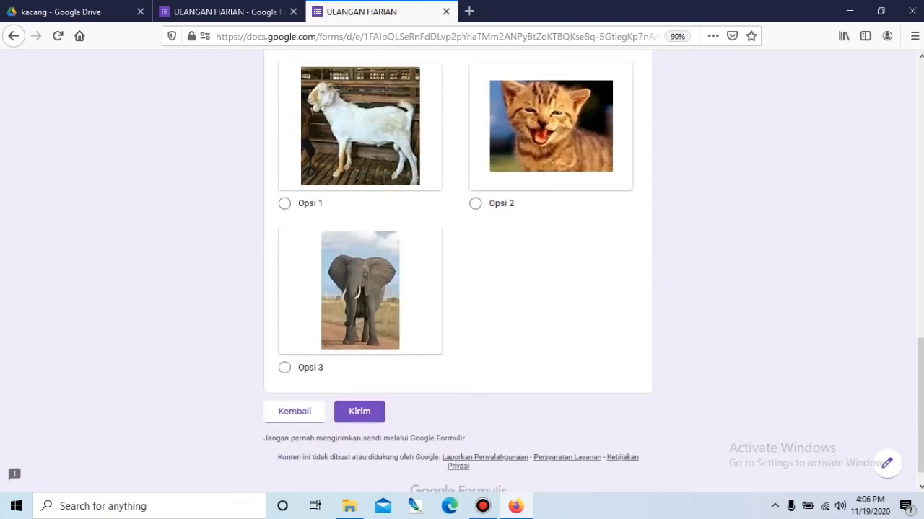
{"action": "left_click", "coordinate": [360, 412]}
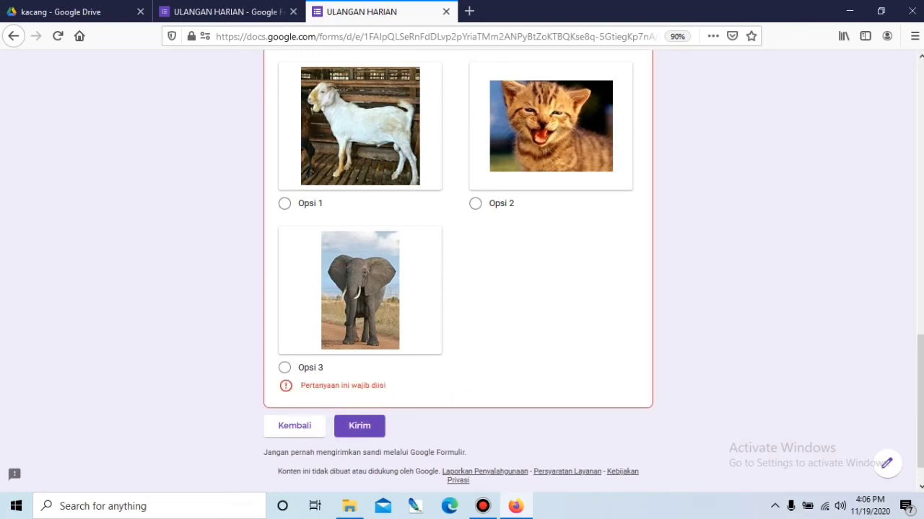
{"action": "scroll", "coordinate": [458, 274], "scroll_direction": "up", "scroll_amount": 5}
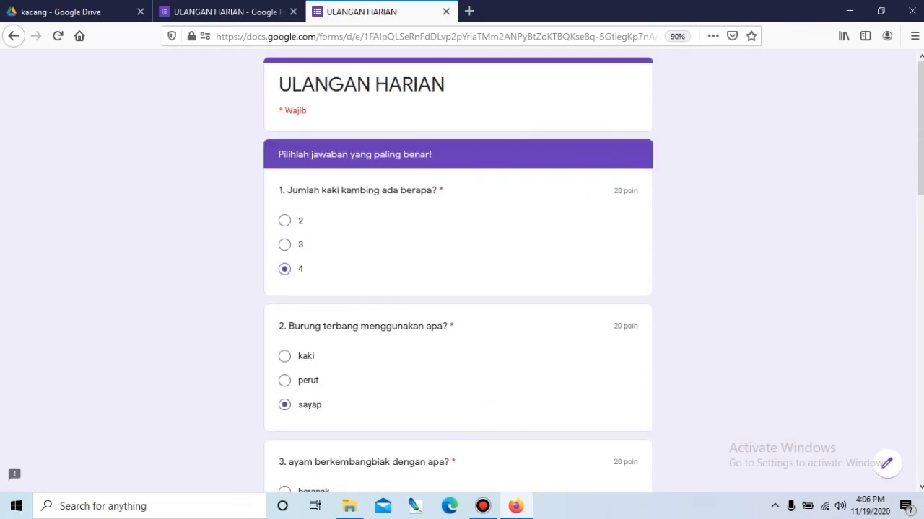
{"action": "scroll", "coordinate": [458, 274], "scroll_direction": "down", "scroll_amount": 15}
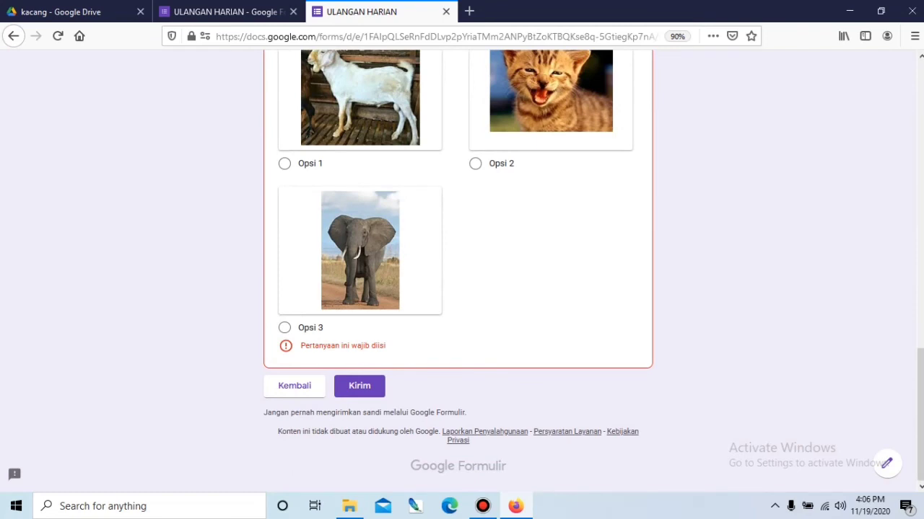
{"action": "scroll", "coordinate": [458, 274], "scroll_direction": "up", "scroll_amount": 2}
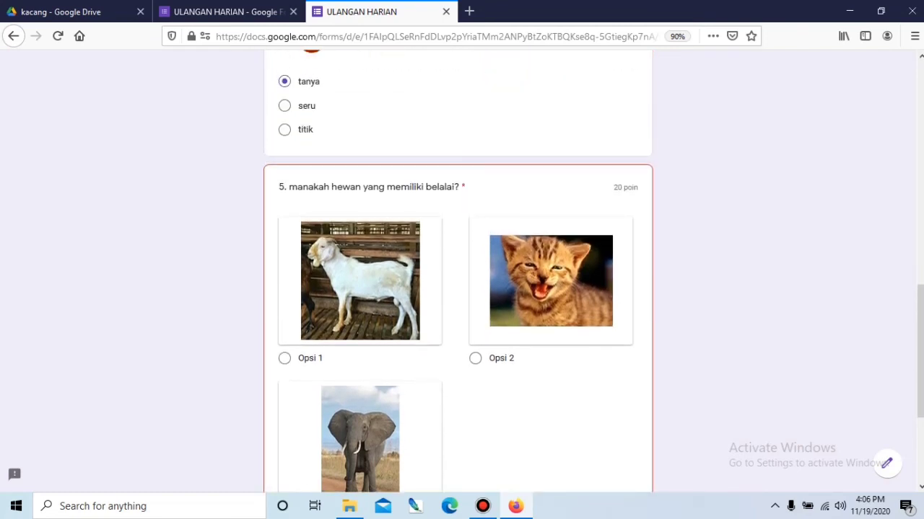
Answer question 5 with the elephant picture, Opsi 3, and submit the quiz.
{"action": "scroll", "coordinate": [458, 274], "scroll_direction": "down", "scroll_amount": 2}
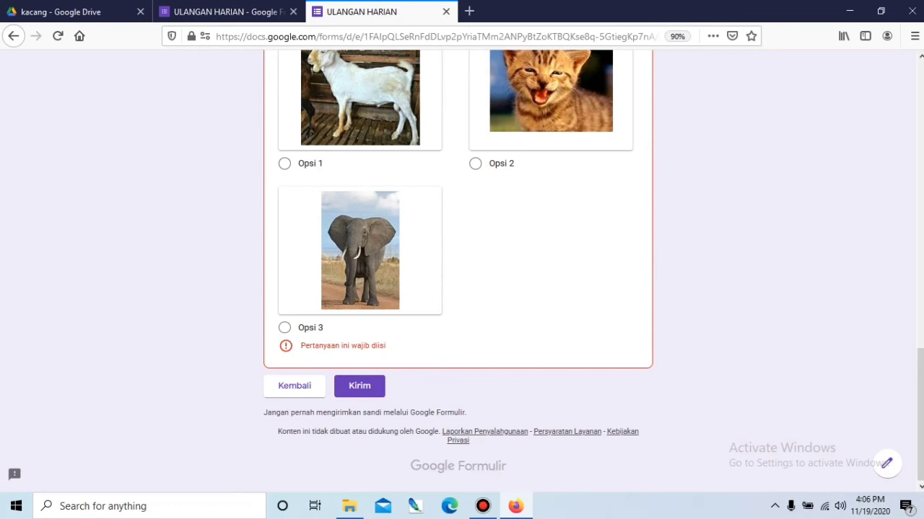
{"action": "scroll", "coordinate": [458, 271], "scroll_direction": "up", "scroll_amount": 3}
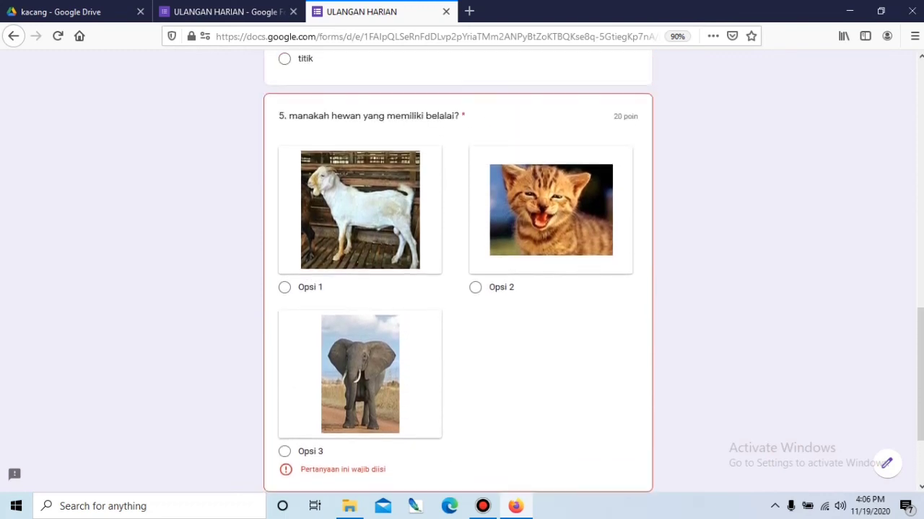
{"action": "scroll", "coordinate": [458, 272], "scroll_direction": "down", "scroll_amount": 3}
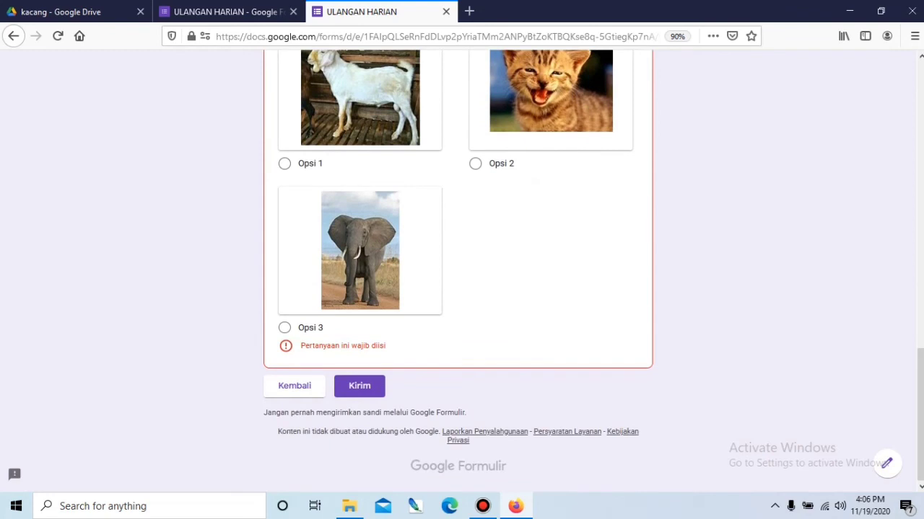
{"action": "left_click", "coordinate": [285, 328]}
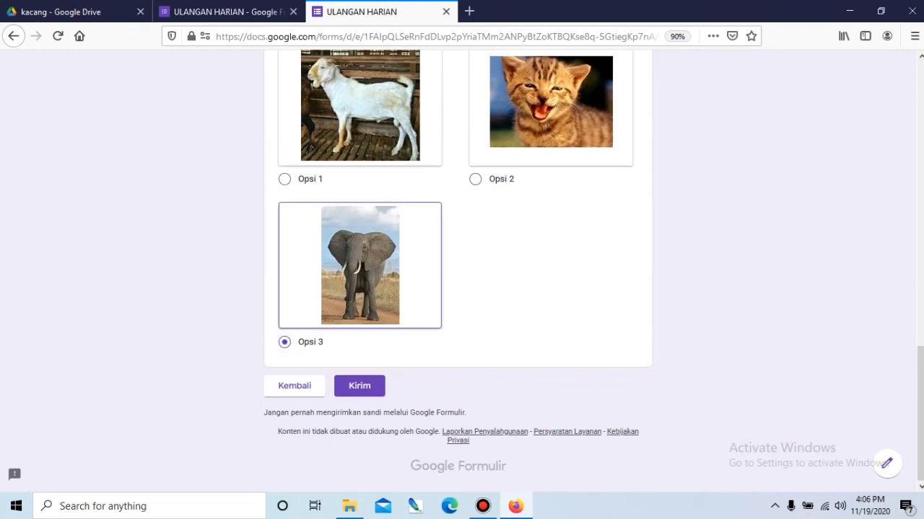
{"action": "left_click", "coordinate": [359, 385]}
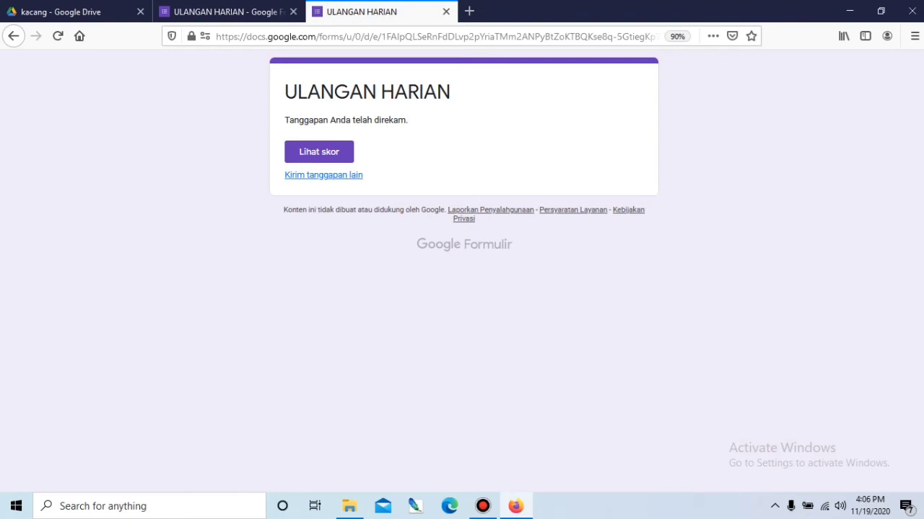
View the score of the submitted quiz and review the graded answers from NAMA through question 5.
{"action": "left_click", "coordinate": [318, 152]}
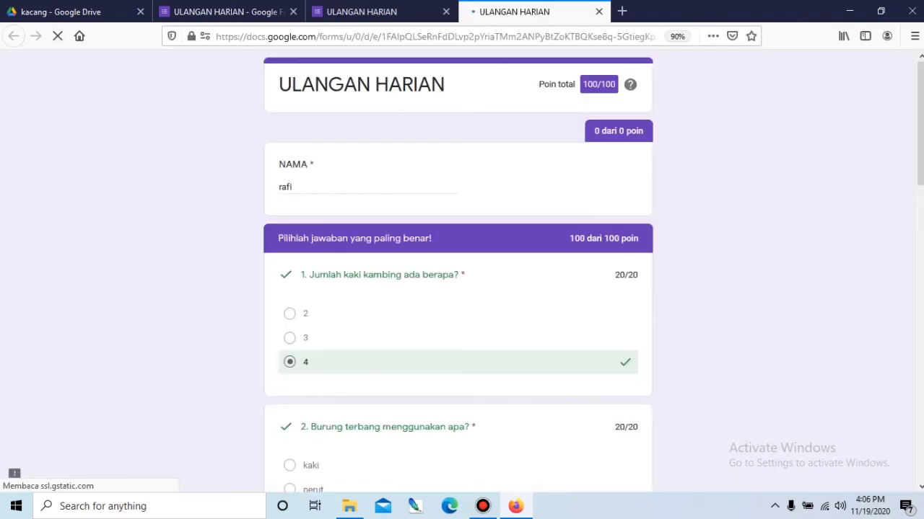
{"action": "mouse_move", "coordinate": [630, 85]}
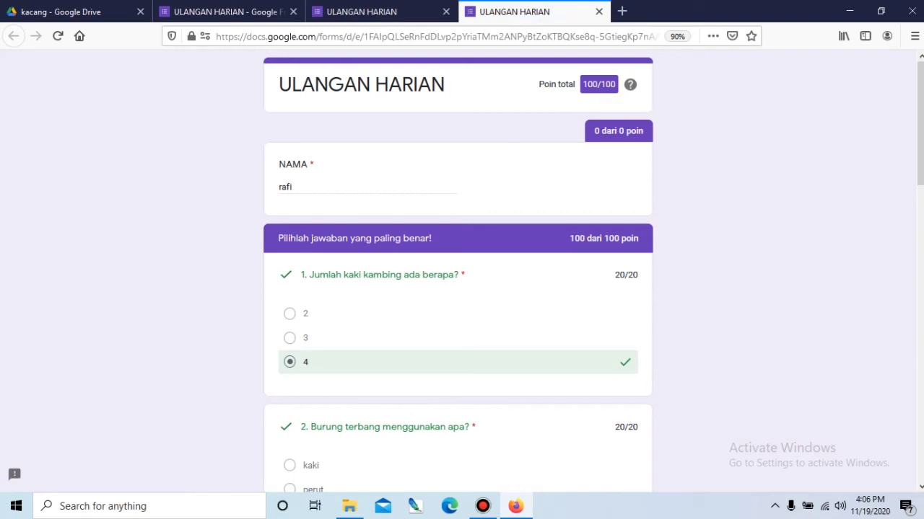
{"action": "scroll", "coordinate": [459, 289], "scroll_direction": "down", "scroll_amount": 3}
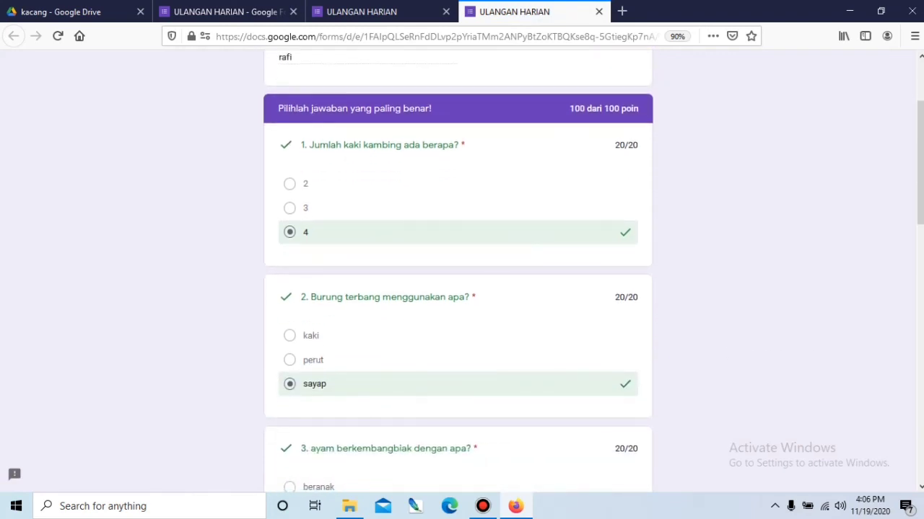
{"action": "scroll", "coordinate": [458, 289], "scroll_direction": "down", "scroll_amount": 15}
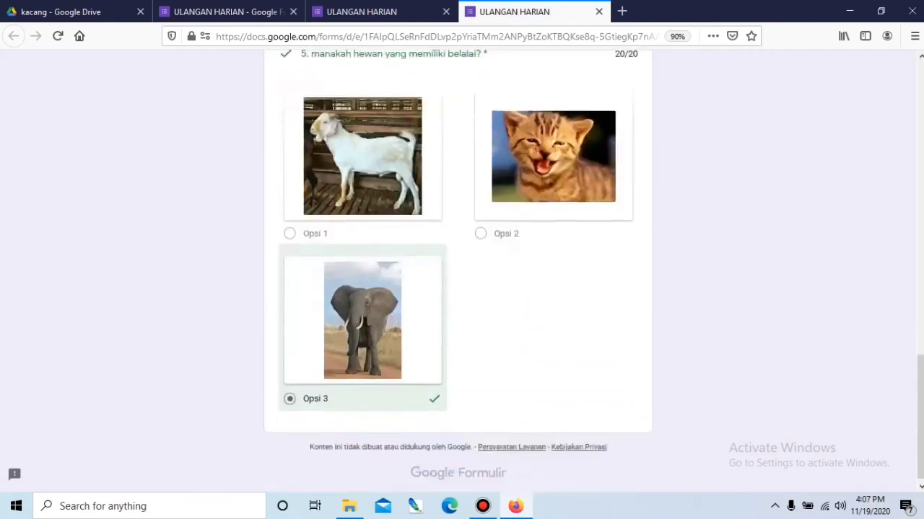
{"action": "scroll", "coordinate": [458, 289], "scroll_direction": "up", "scroll_amount": 20}
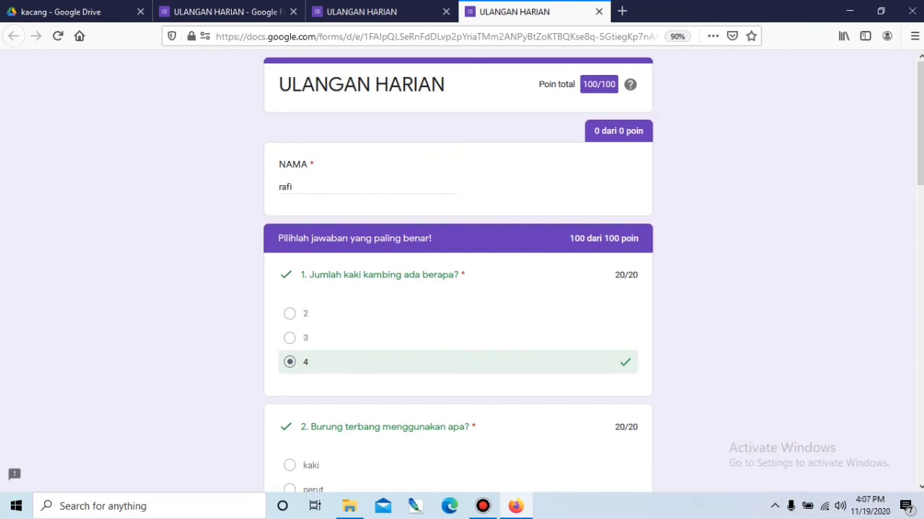
Close the score page and the submission confirmation page, returning to the ULANGAN HARIAN form editor.
{"action": "left_click", "coordinate": [224, 11]}
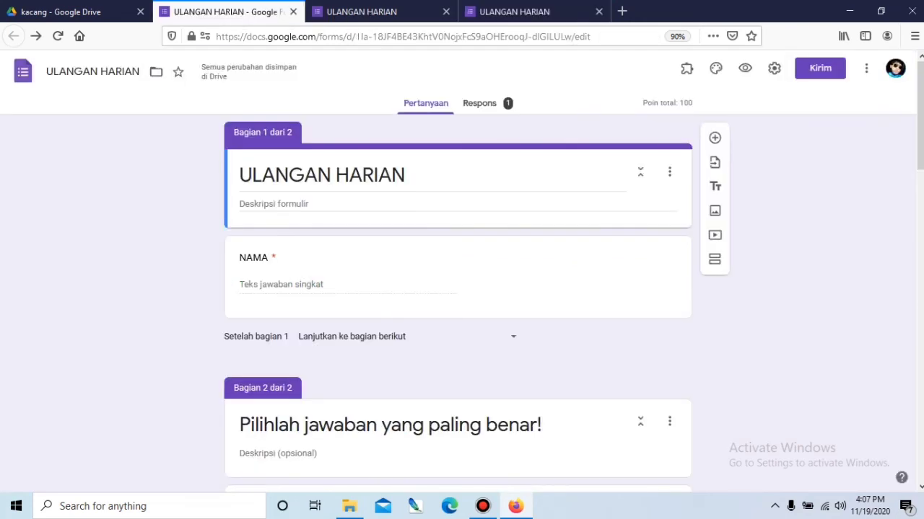
{"action": "left_click", "coordinate": [548, 11]}
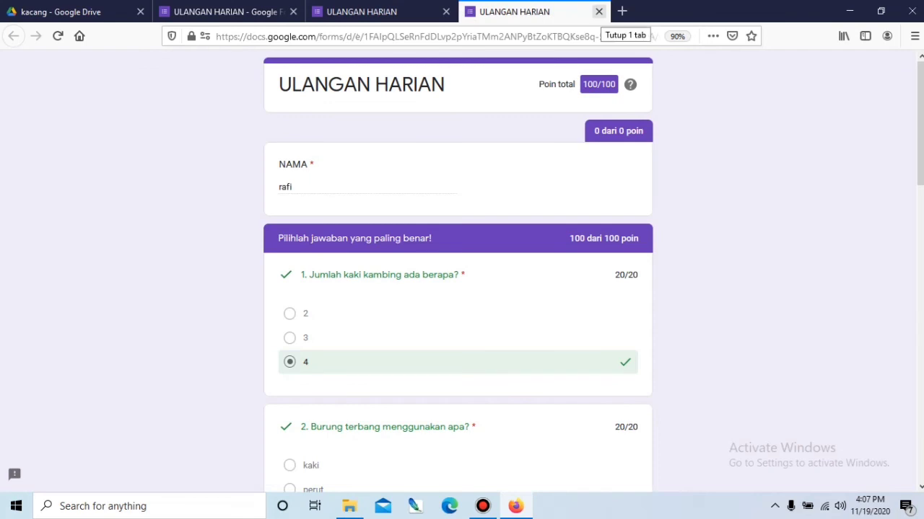
{"action": "left_click", "coordinate": [599, 11]}
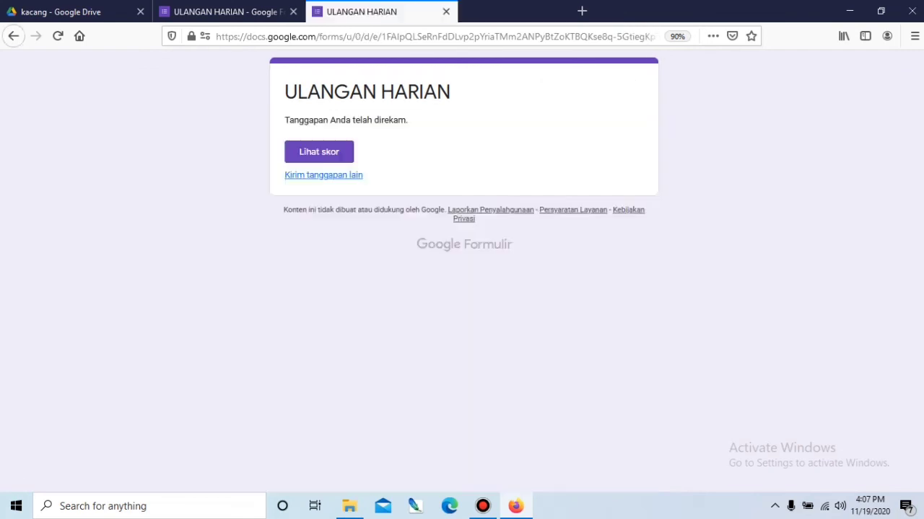
{"action": "left_click", "coordinate": [446, 12]}
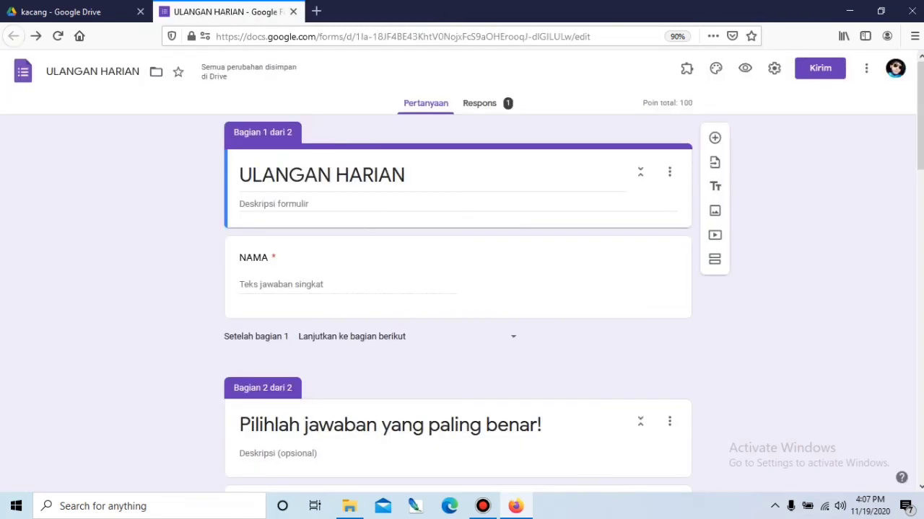
Look over the form's questions, and examine the response summary with its score distribution and answer charts.
{"action": "scroll", "coordinate": [458, 288], "scroll_direction": "down", "scroll_amount": 15}
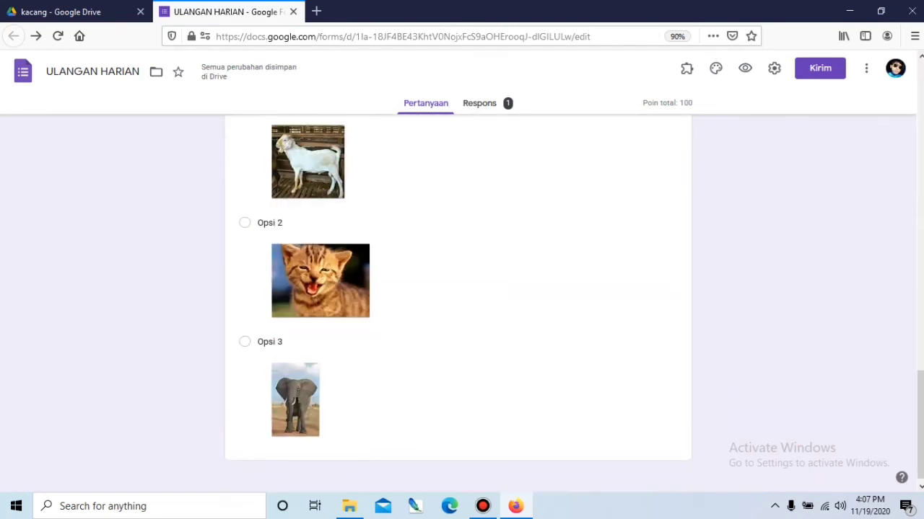
{"action": "scroll", "coordinate": [458, 289], "scroll_direction": "up", "scroll_amount": 15}
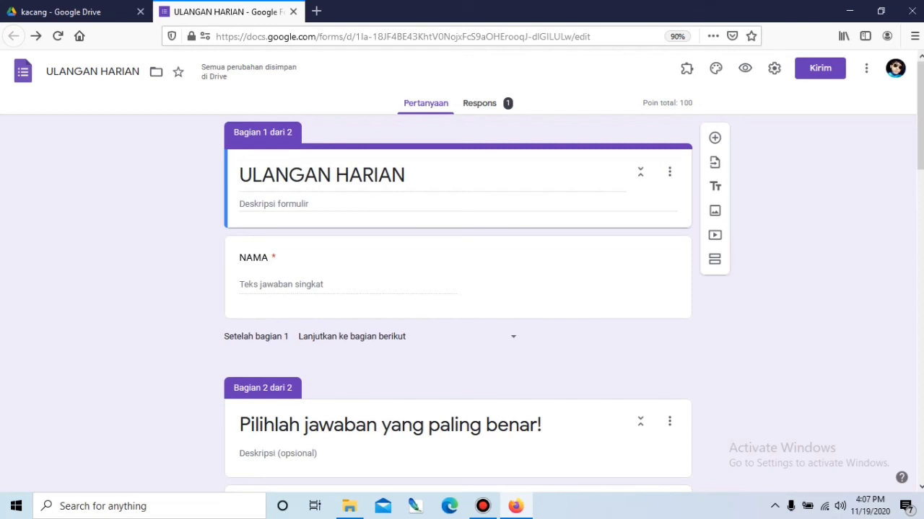
{"action": "left_click", "coordinate": [479, 103]}
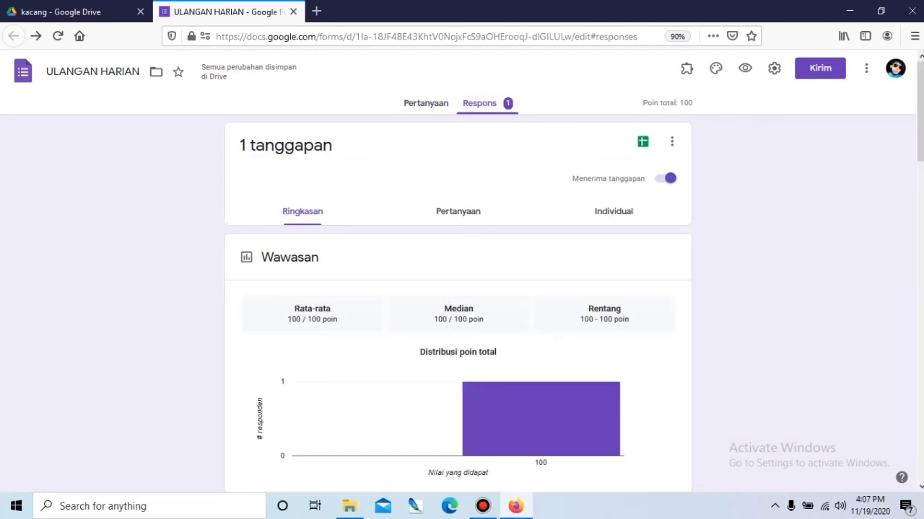
{"action": "scroll", "coordinate": [458, 289], "scroll_direction": "down", "scroll_amount": 6}
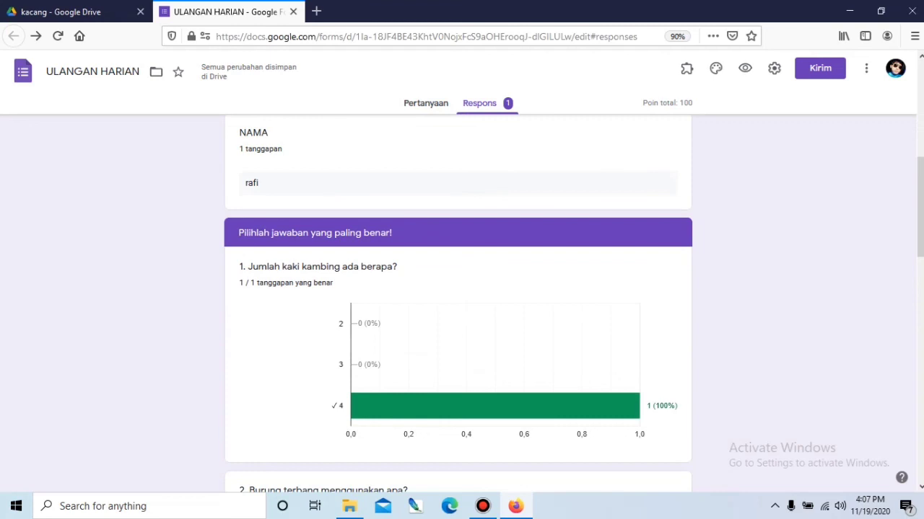
{"action": "scroll", "coordinate": [458, 289], "scroll_direction": "up", "scroll_amount": 6}
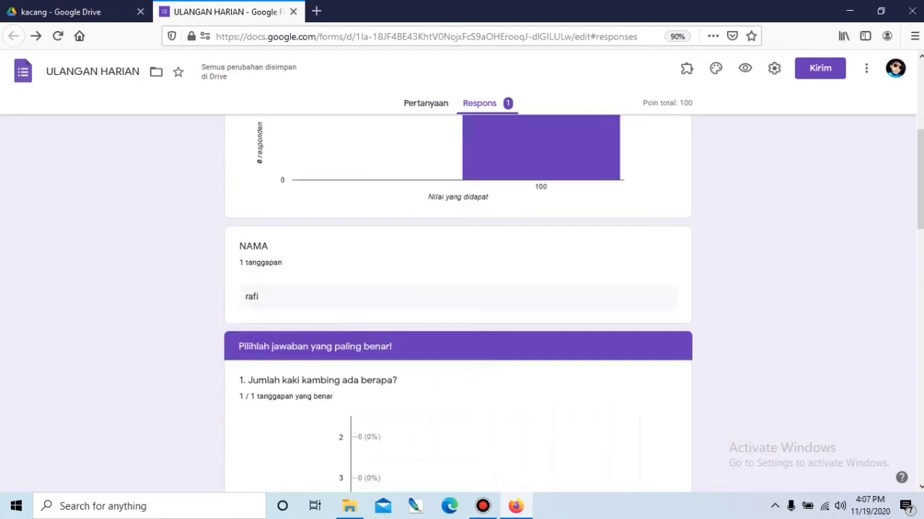
View the responses by question and examine the entry for the NAMA question.
{"action": "left_click", "coordinate": [458, 212]}
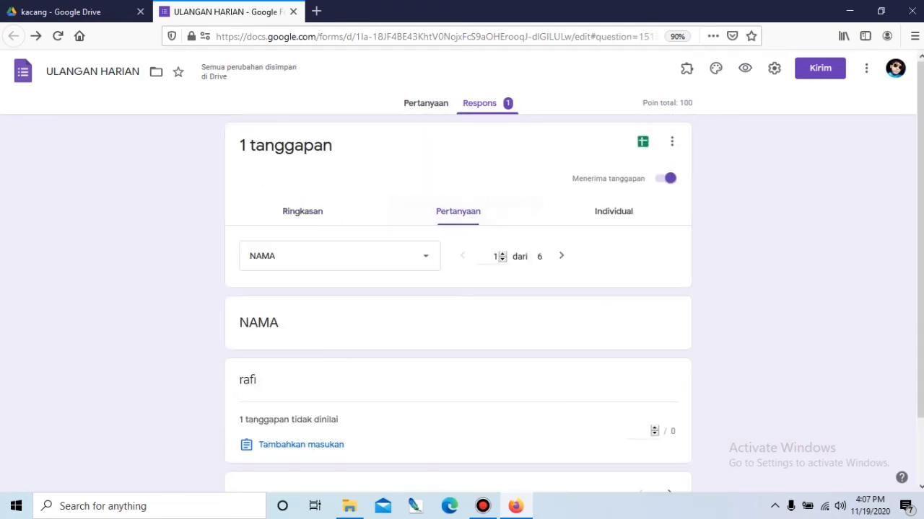
{"action": "scroll", "coordinate": [458, 289], "scroll_direction": "down", "scroll_amount": 2}
{"action": "scroll", "coordinate": [458, 289], "scroll_direction": "up", "scroll_amount": 2}
{"action": "scroll", "coordinate": [458, 289], "scroll_direction": "down", "scroll_amount": 2}
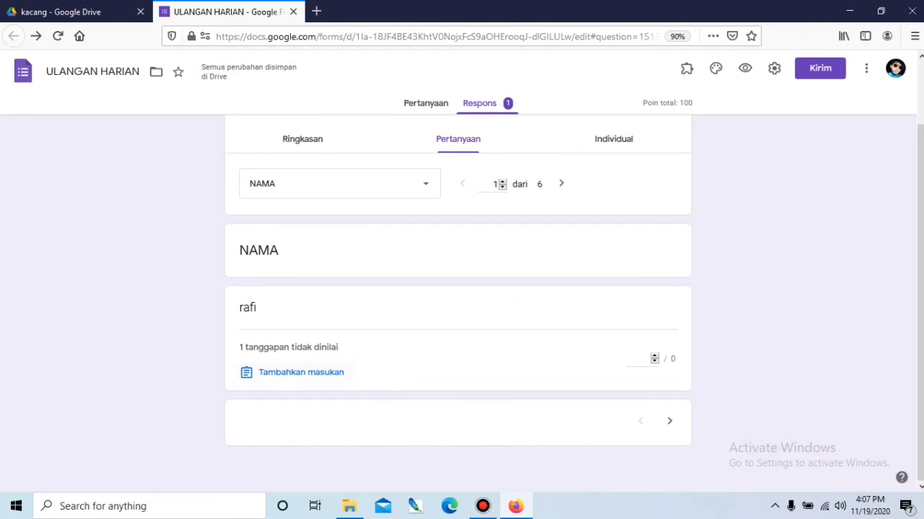
{"action": "scroll", "coordinate": [458, 289], "scroll_direction": "up", "scroll_amount": 2}
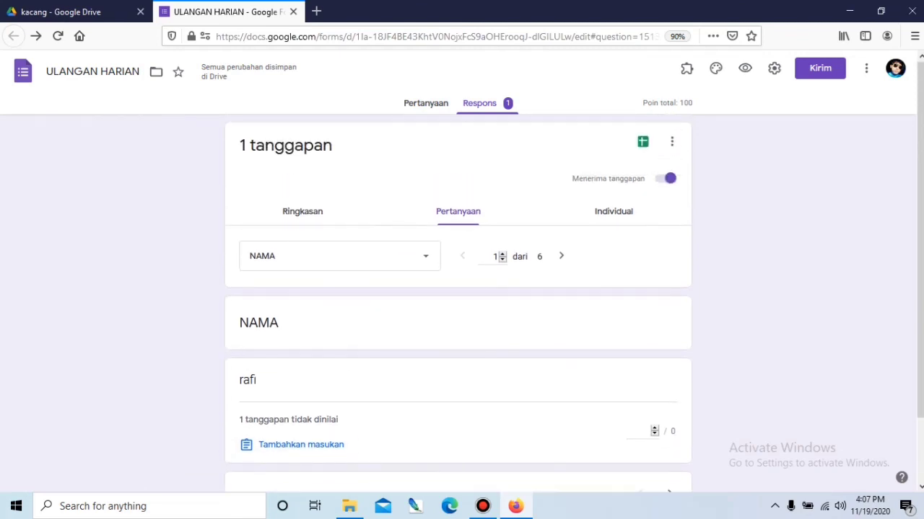
View the individual response and review its score and graded answers through question 5.
{"action": "left_click", "coordinate": [614, 211]}
{"action": "scroll", "coordinate": [458, 303], "scroll_direction": "down", "scroll_amount": 10}
{"action": "scroll", "coordinate": [458, 303], "scroll_direction": "down", "scroll_amount": 3}
{"action": "scroll", "coordinate": [458, 303], "scroll_direction": "up", "scroll_amount": 5}
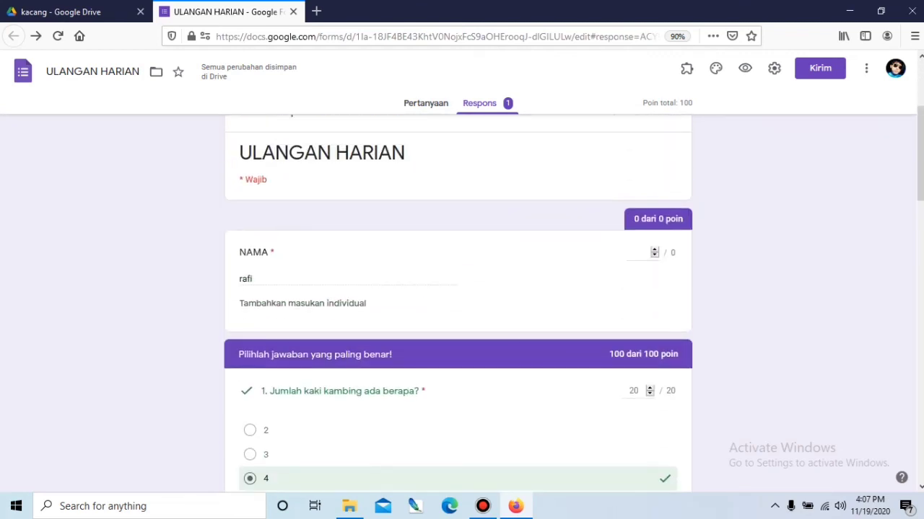
{"action": "scroll", "coordinate": [459, 303], "scroll_direction": "down", "scroll_amount": 15}
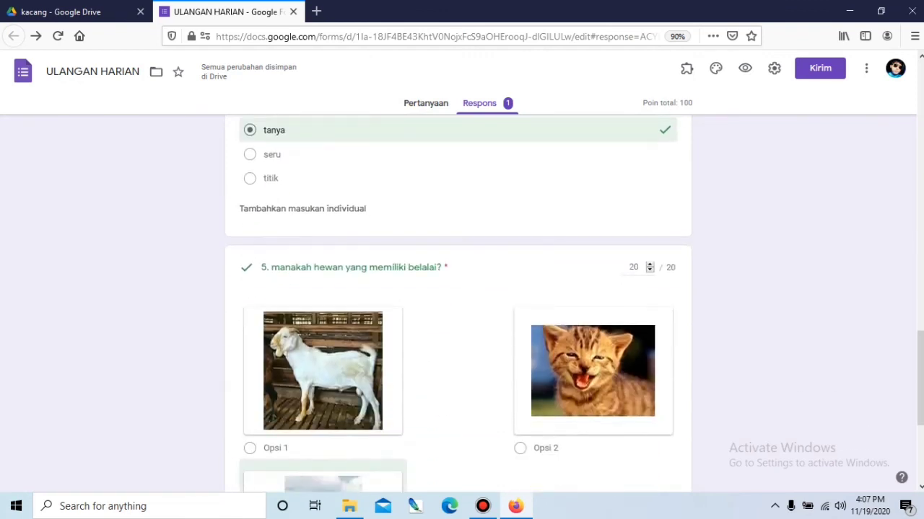
{"action": "scroll", "coordinate": [458, 303], "scroll_direction": "up", "scroll_amount": 15}
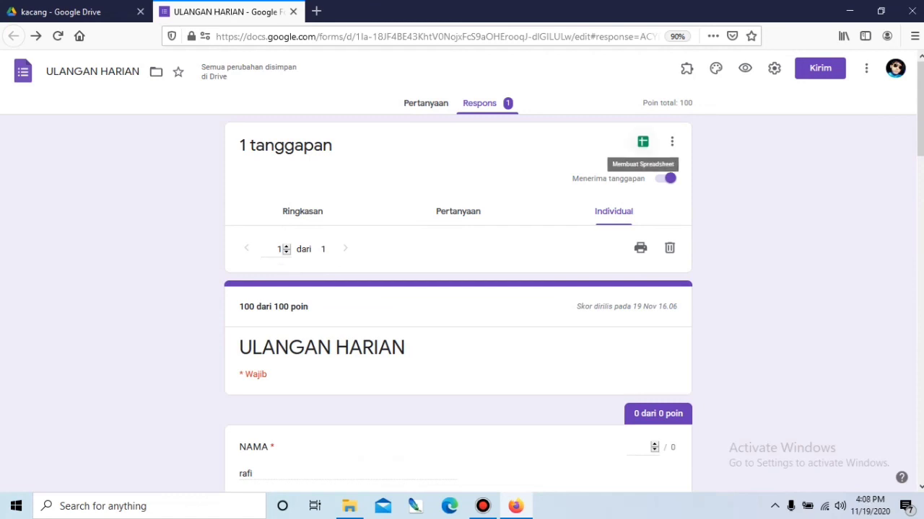
Create a new spreadsheet named ULANGAN HARIAN (Respons) as the destination for the form responses.
{"action": "left_click", "coordinate": [642, 142]}
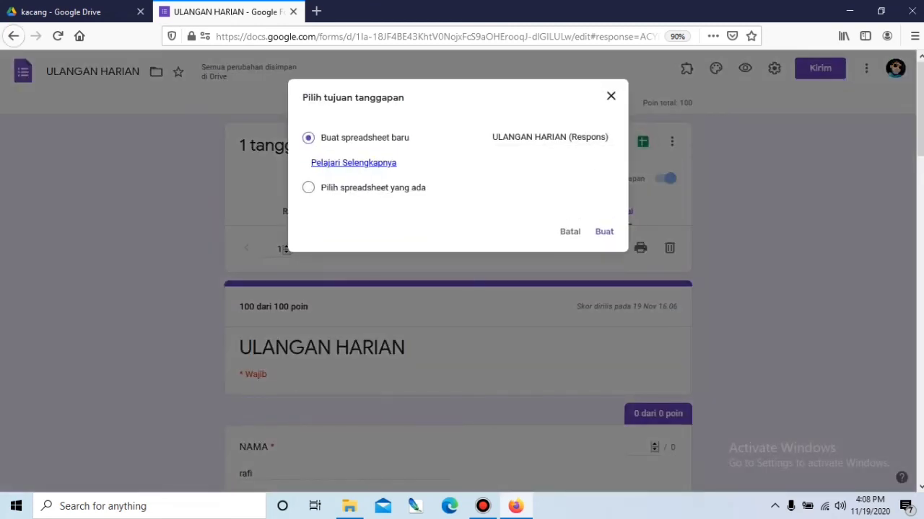
{"action": "left_click", "coordinate": [604, 231]}
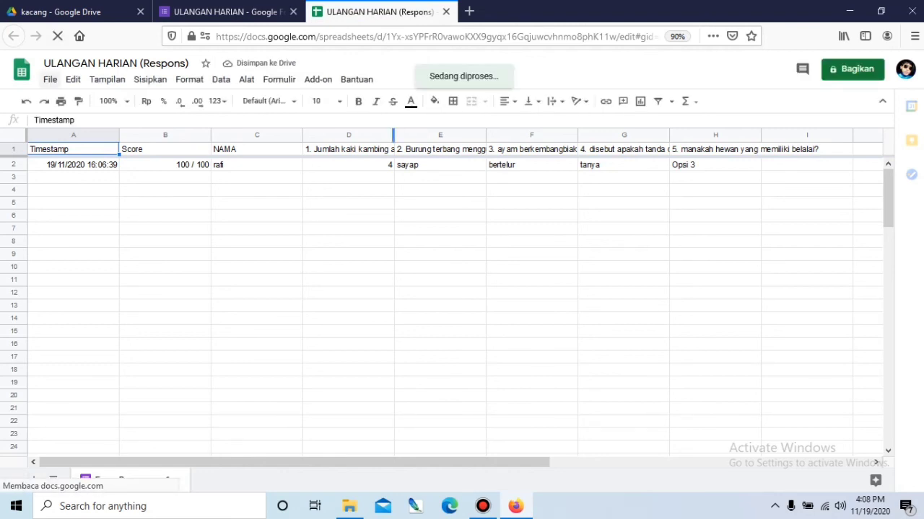
Look at the formats available for downloading the response spreadsheet, and close it without downloading.
{"action": "left_click", "coordinate": [49, 79]}
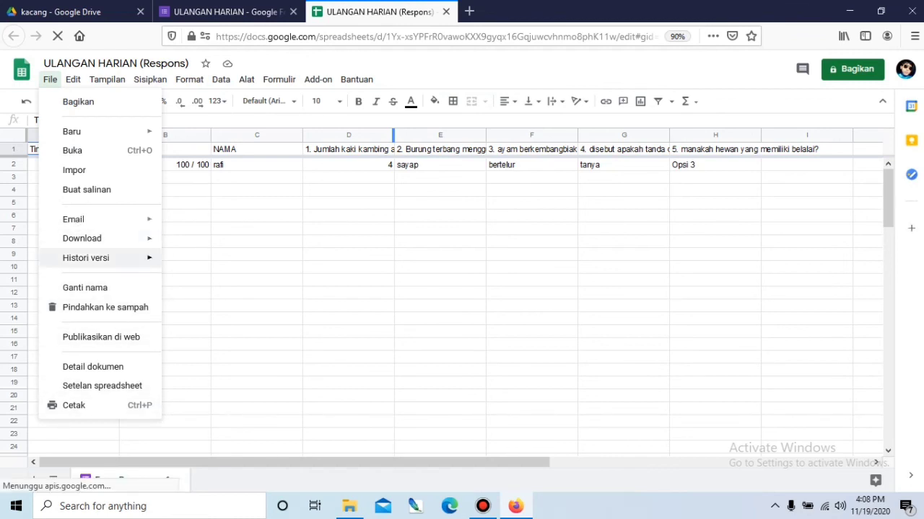
{"action": "mouse_move", "coordinate": [82, 239]}
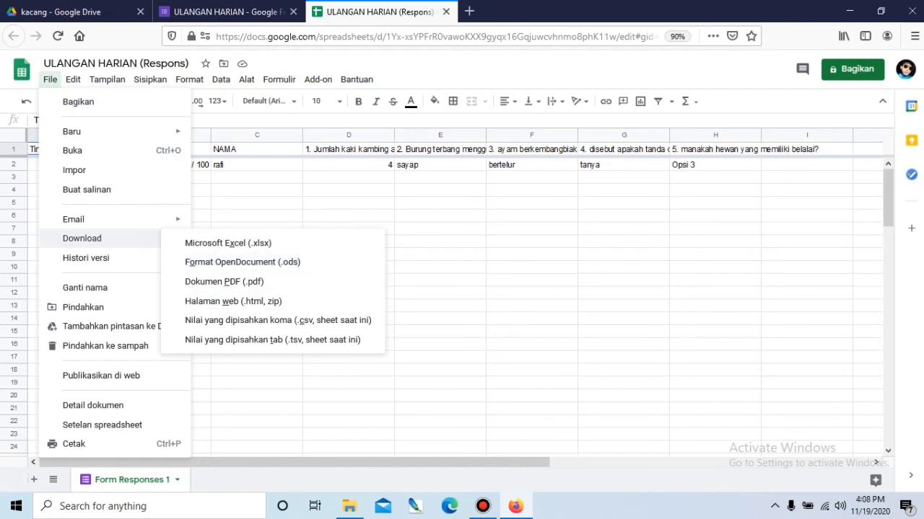
{"action": "left_click", "coordinate": [531, 216]}
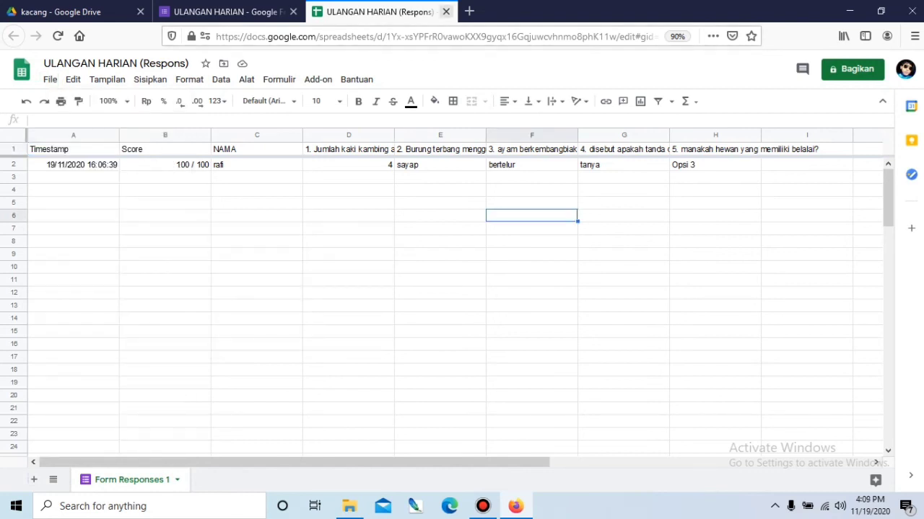
{"action": "left_click", "coordinate": [445, 11]}
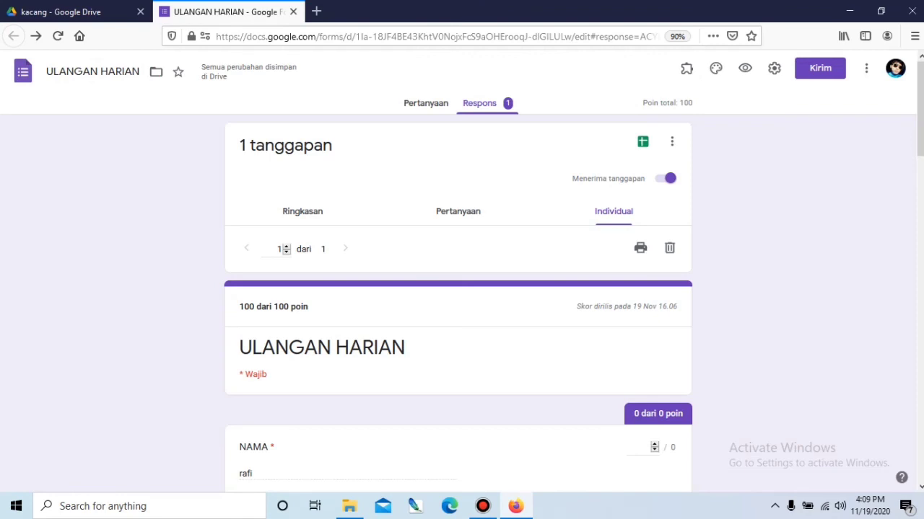
Return to the form's questions and look through its sending options for email, link and HTML embedding.
{"action": "left_click", "coordinate": [426, 103]}
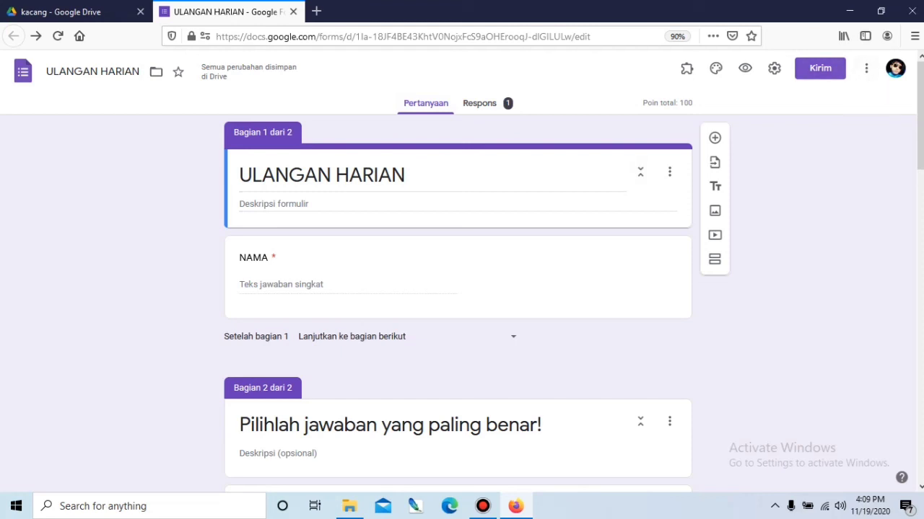
{"action": "left_click", "coordinate": [820, 68]}
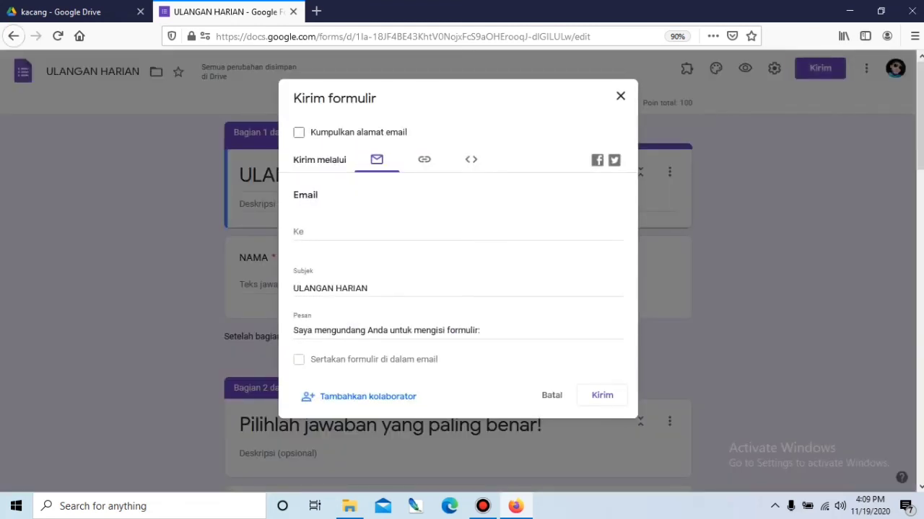
{"action": "left_click", "coordinate": [425, 159]}
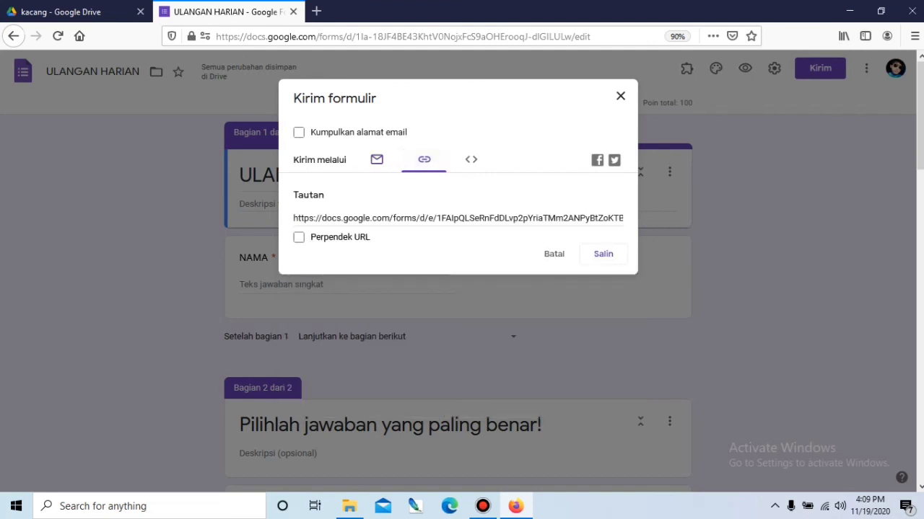
{"action": "left_click", "coordinate": [471, 160]}
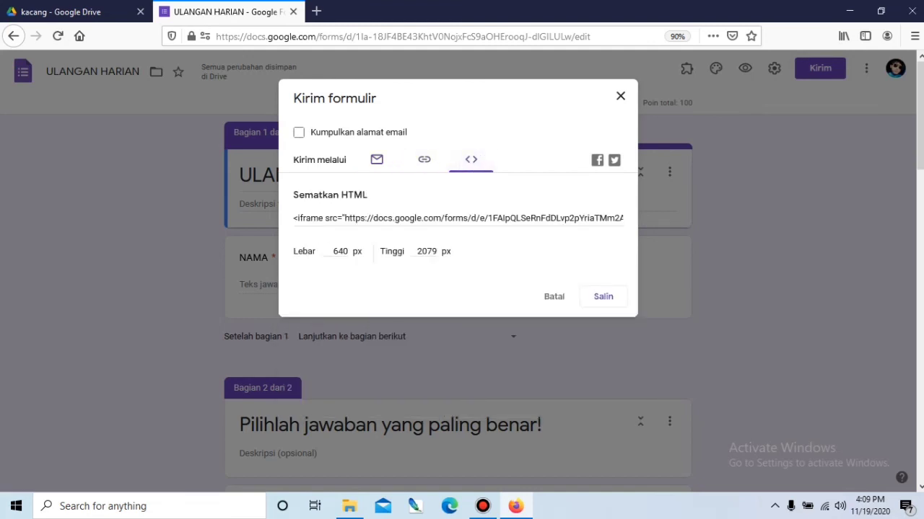
Shorten the form's share link, copy the shortened URL, and close the sending options.
{"action": "left_click", "coordinate": [424, 160]}
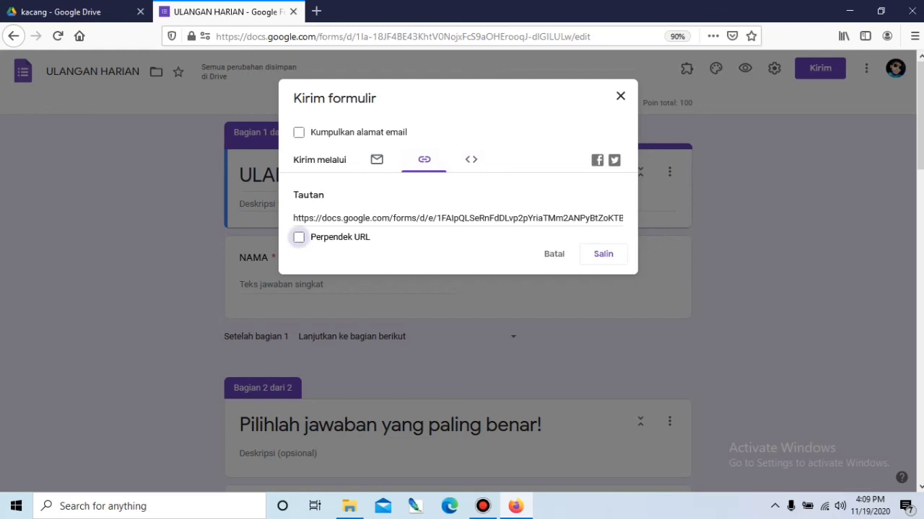
{"action": "left_click", "coordinate": [299, 237]}
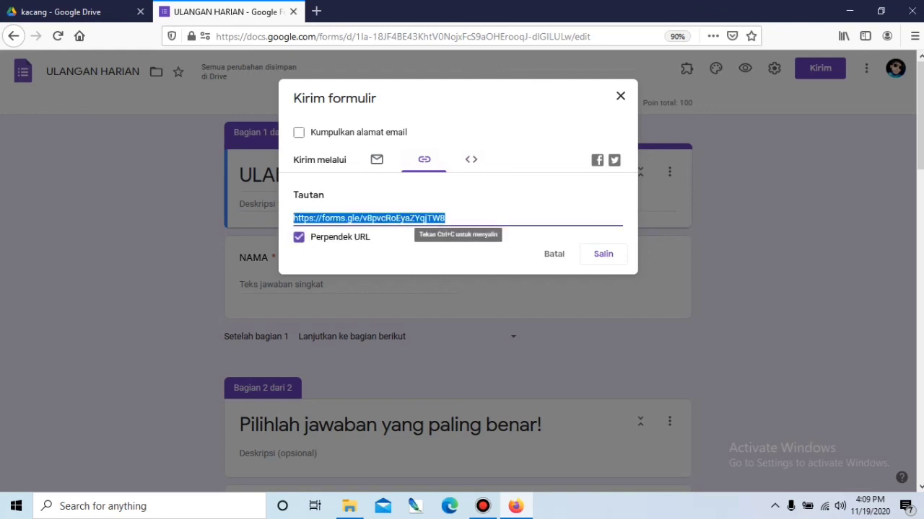
{"action": "left_click", "coordinate": [370, 218]}
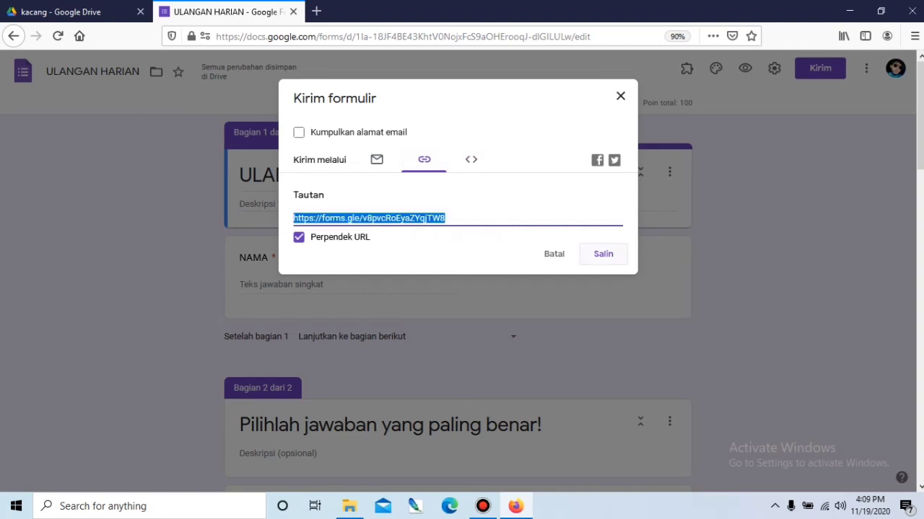
{"action": "left_click", "coordinate": [603, 254]}
{"action": "left_click", "coordinate": [620, 96]}
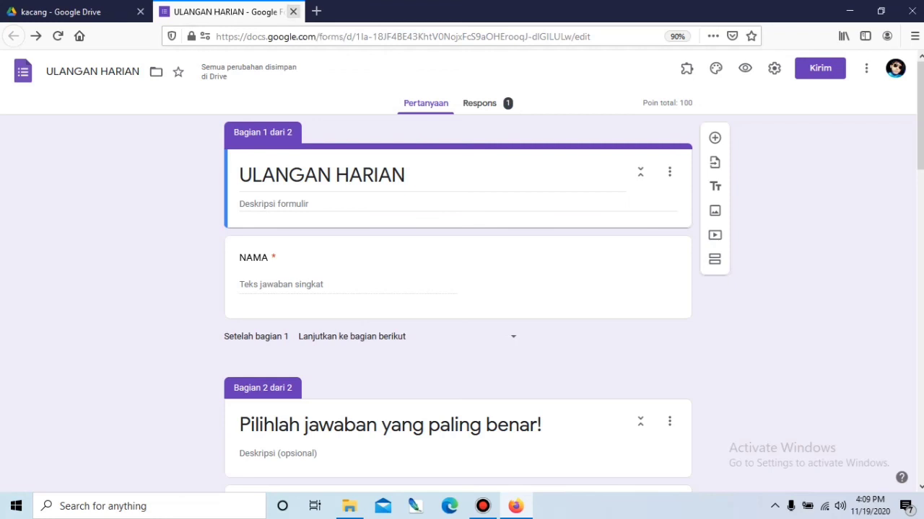
Reopen the ULANGAN HARIAN form from the kacang folder in Google Drive, review its questions through question 5, and close it.
{"action": "left_click", "coordinate": [293, 12]}
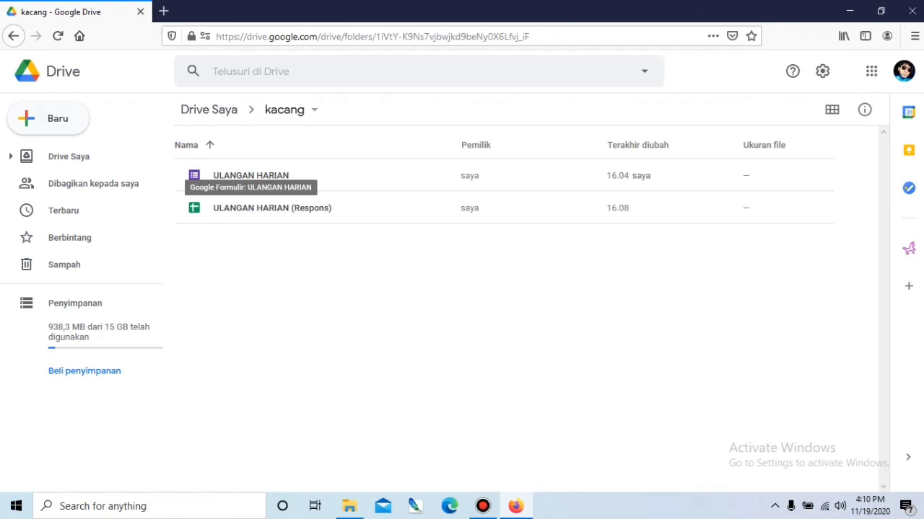
{"action": "double_click", "coordinate": [250, 176]}
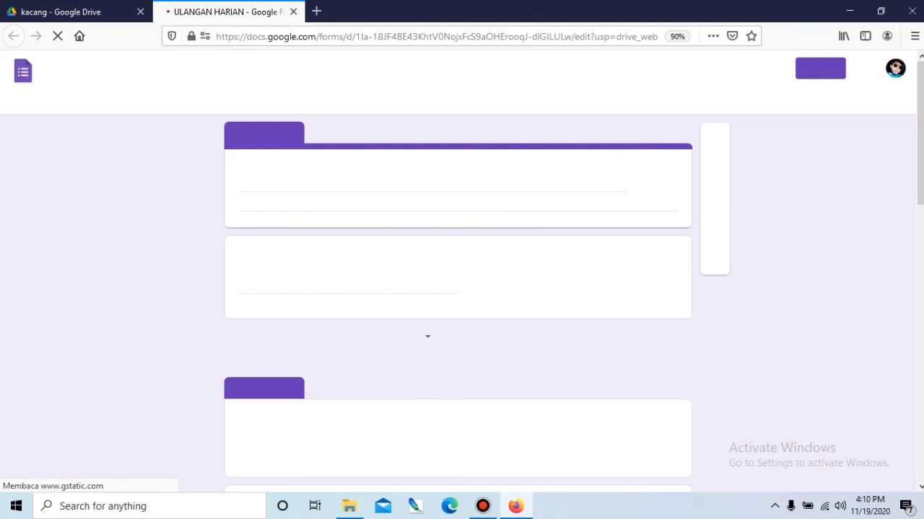
{"action": "scroll", "coordinate": [458, 303], "scroll_direction": "down", "scroll_amount": 10}
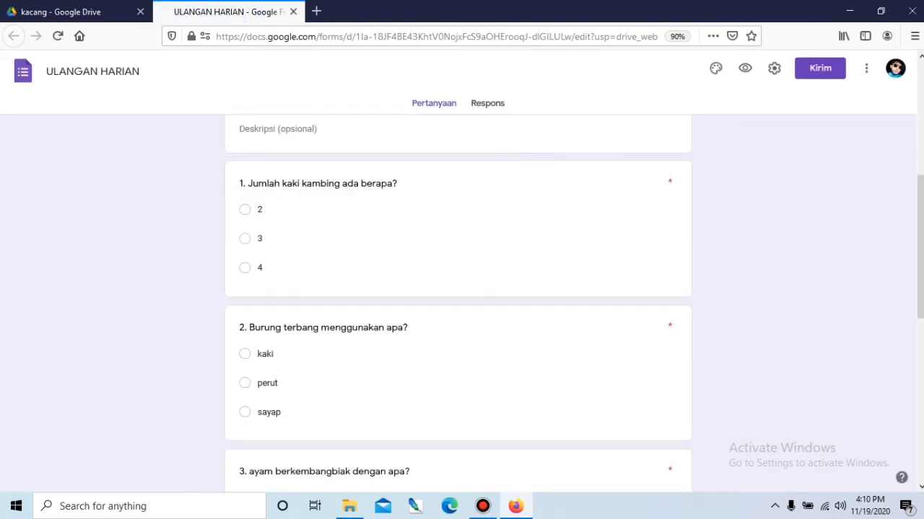
{"action": "scroll", "coordinate": [457, 303], "scroll_direction": "down", "scroll_amount": 2}
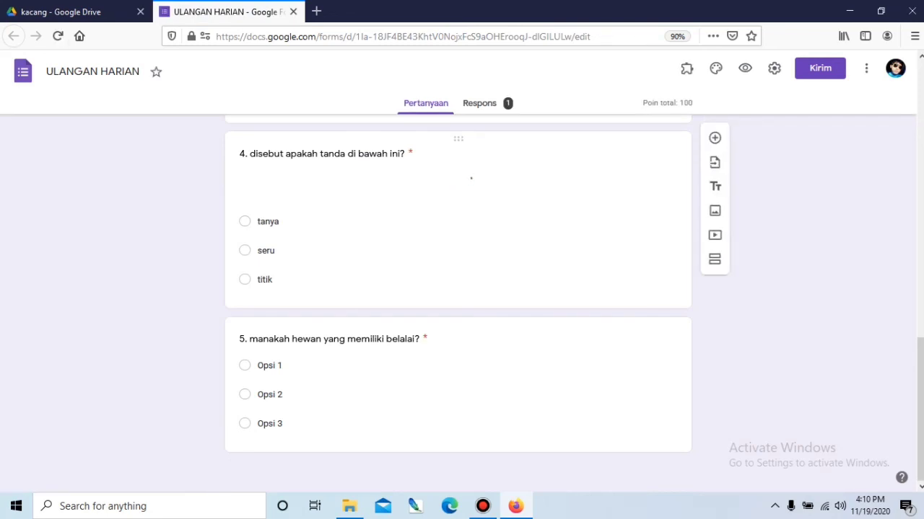
{"action": "scroll", "coordinate": [458, 304], "scroll_direction": "up", "scroll_amount": 7}
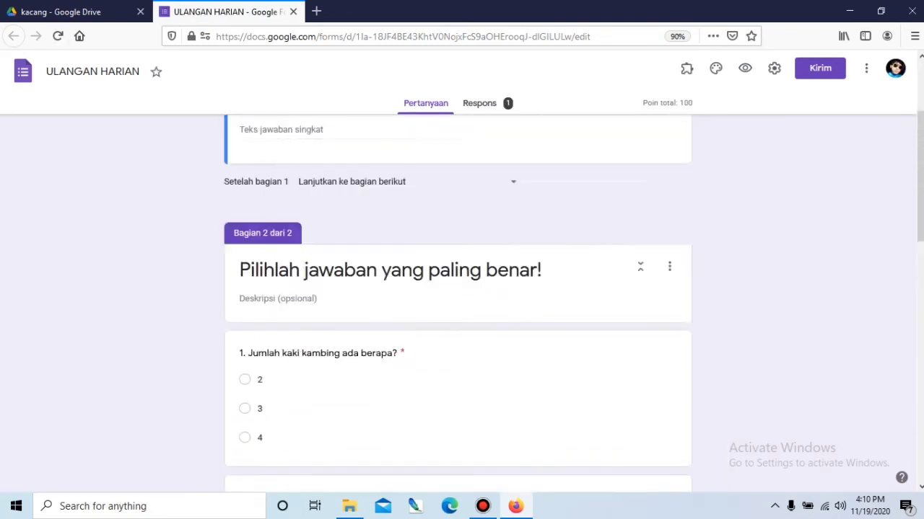
{"action": "scroll", "coordinate": [457, 303], "scroll_direction": "up", "scroll_amount": 5}
{"action": "left_click", "coordinate": [292, 11]}
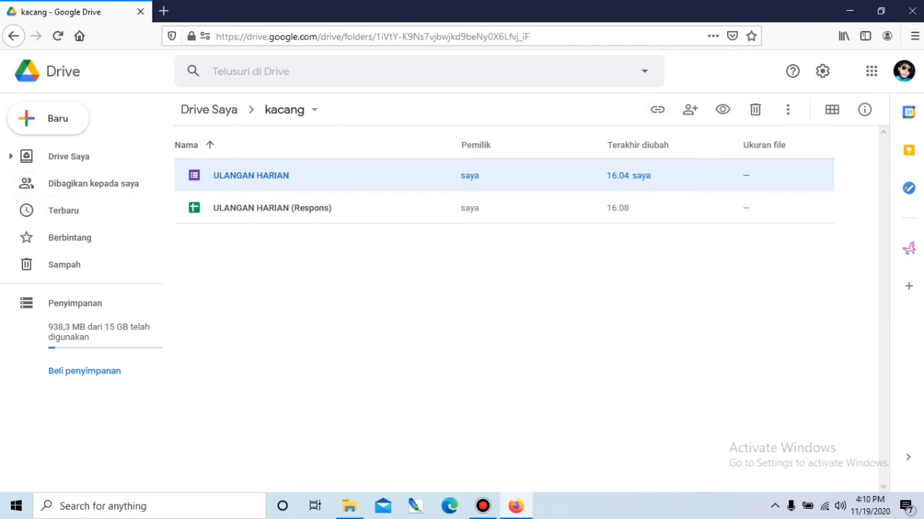
{"action": "key", "text": "Escape"}
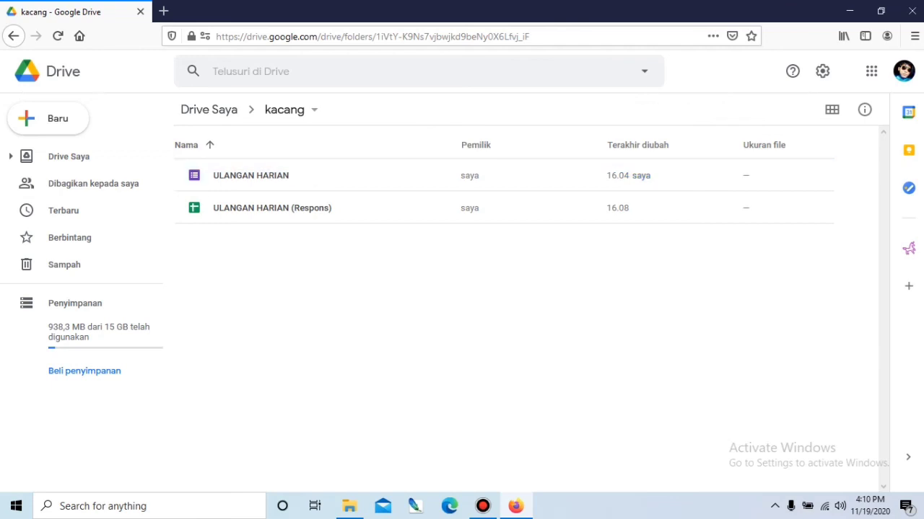